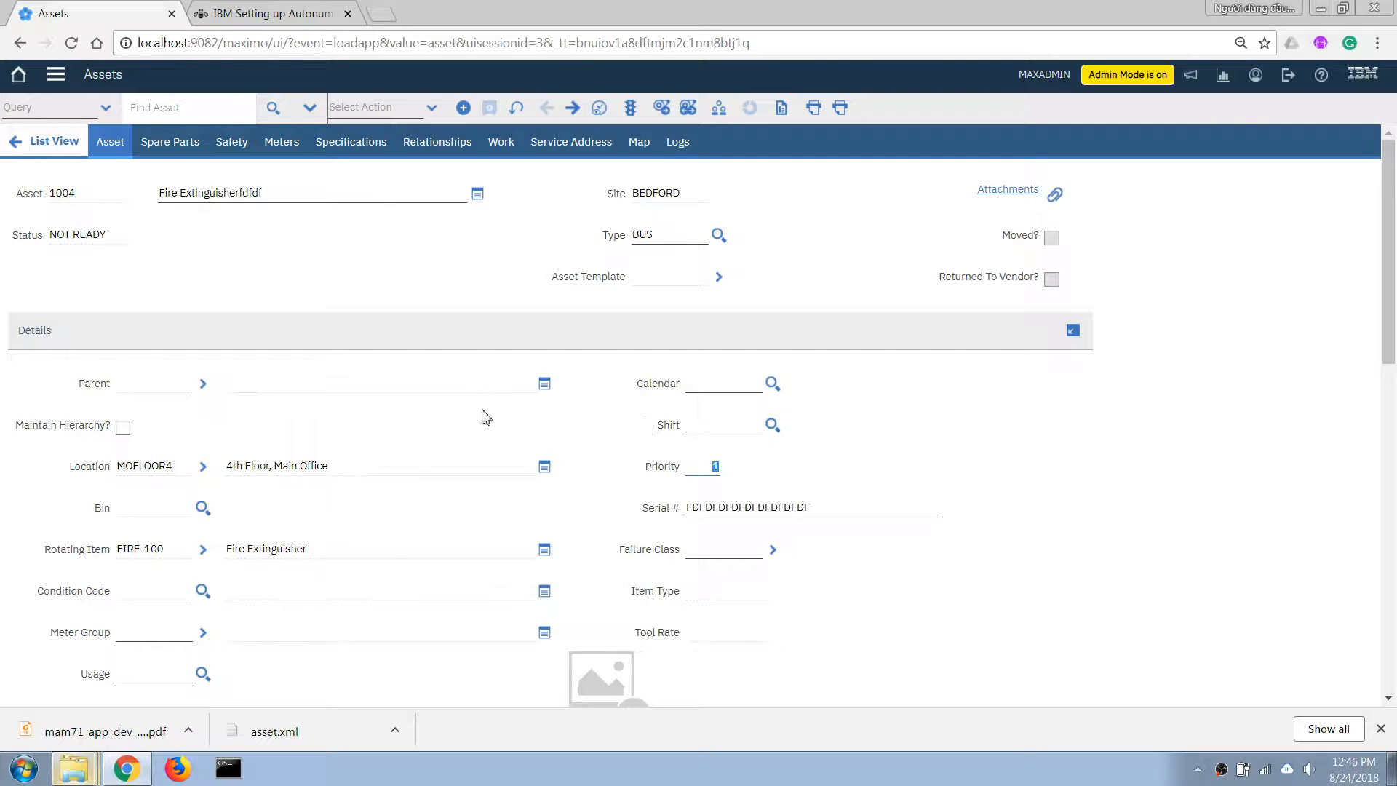
Step: Open the ASSET application definition in Application Designer, filtering the application list by "asset"
{"action": "left_click", "coordinate": [56, 78]}
{"action": "mouse_move", "coordinate": [147, 555]}
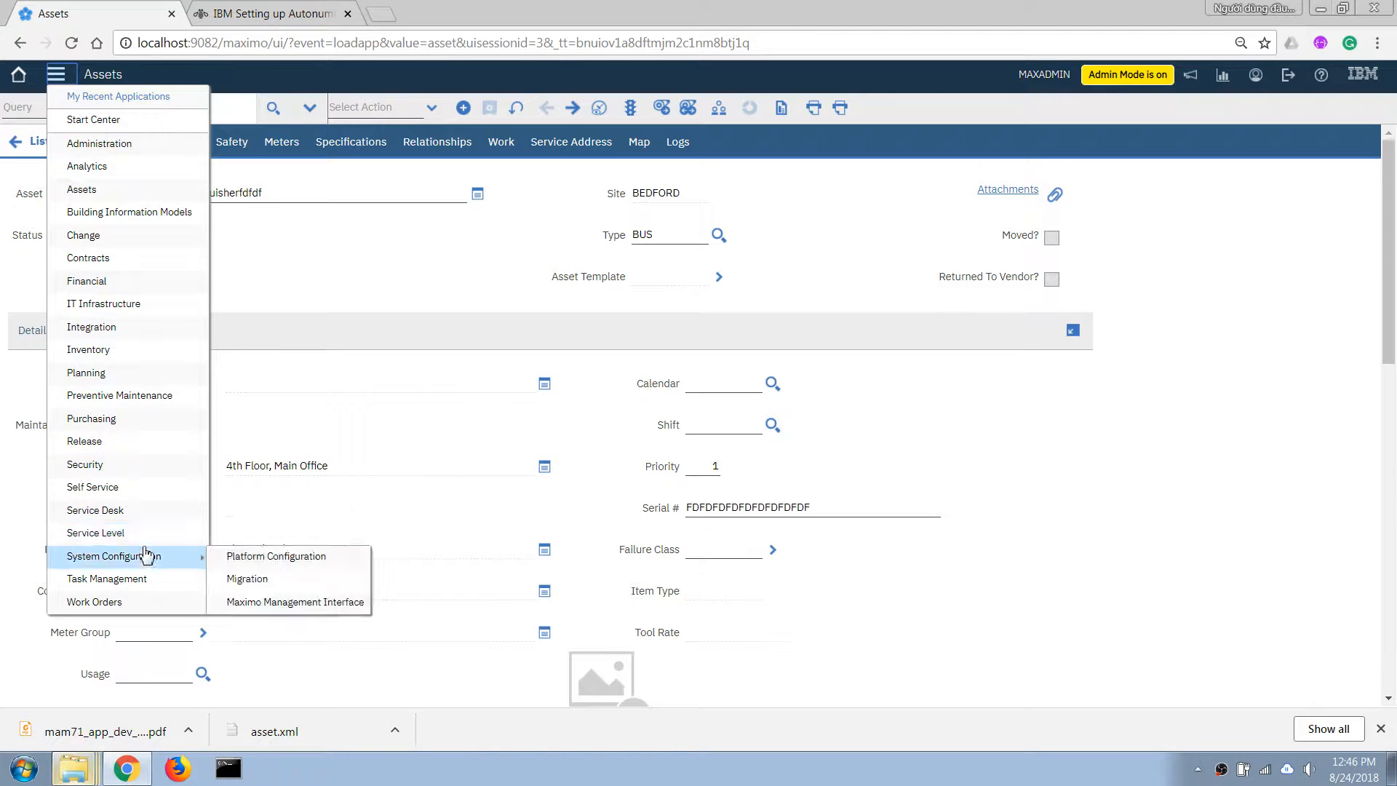
{"action": "mouse_move", "coordinate": [280, 559]}
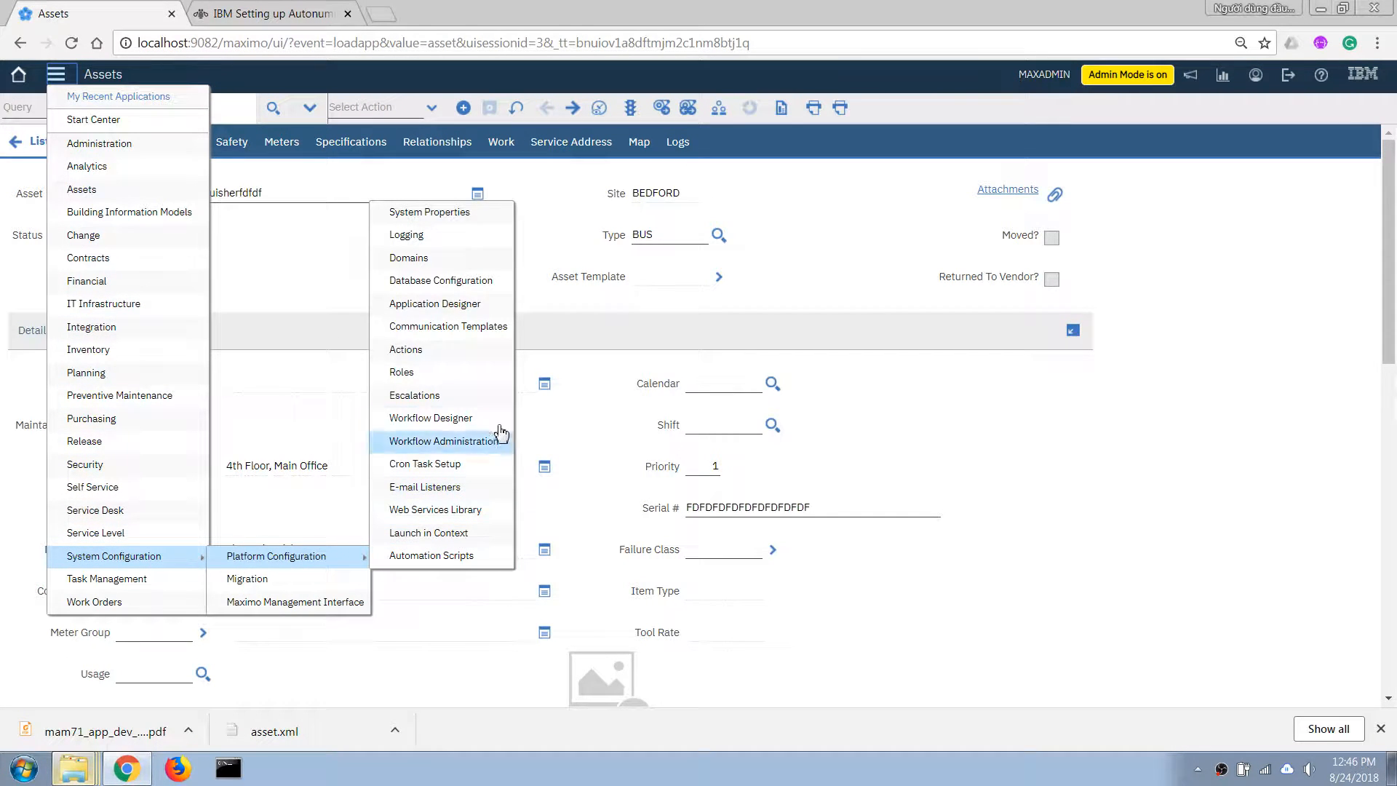
{"action": "left_click", "coordinate": [437, 312]}
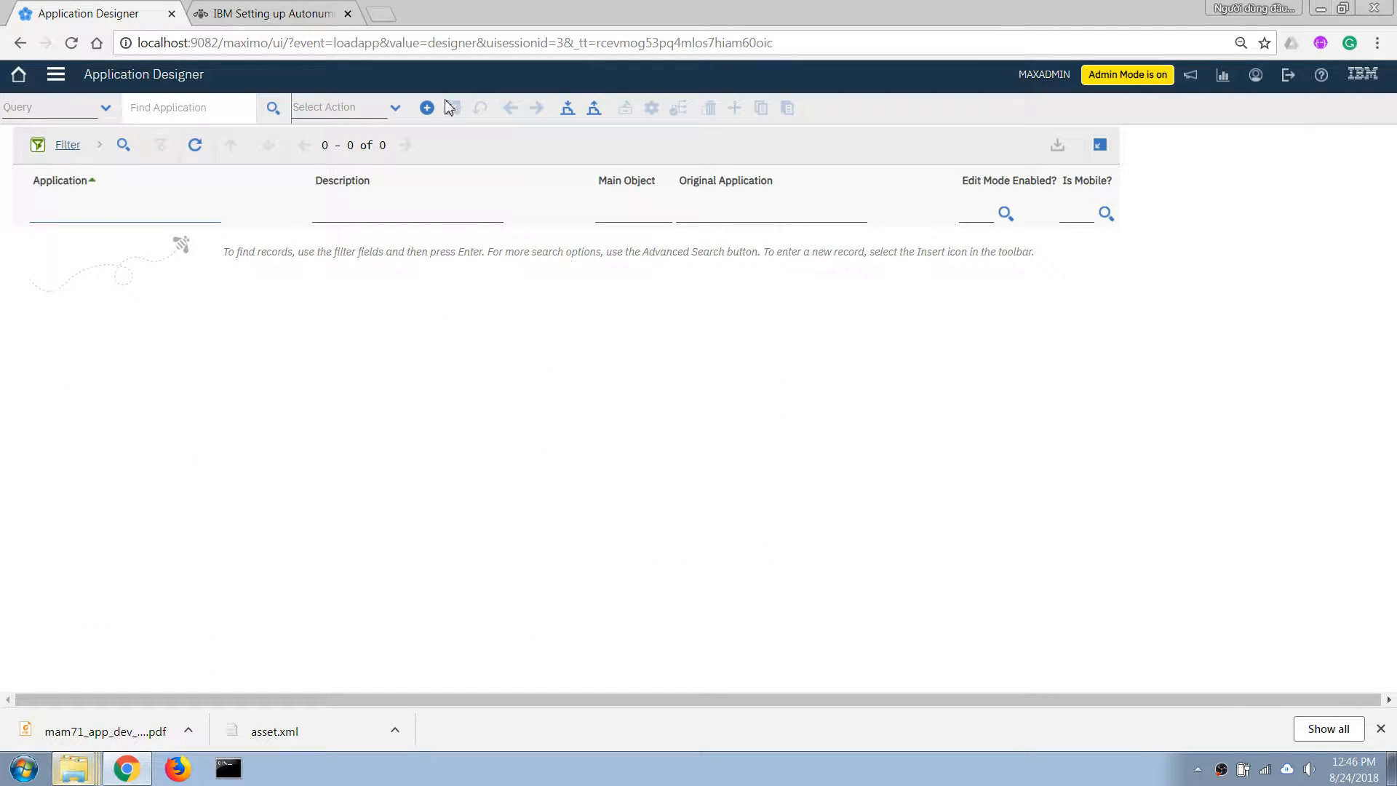
{"action": "type", "text": "asset"}
{"action": "key", "text": "Return"}
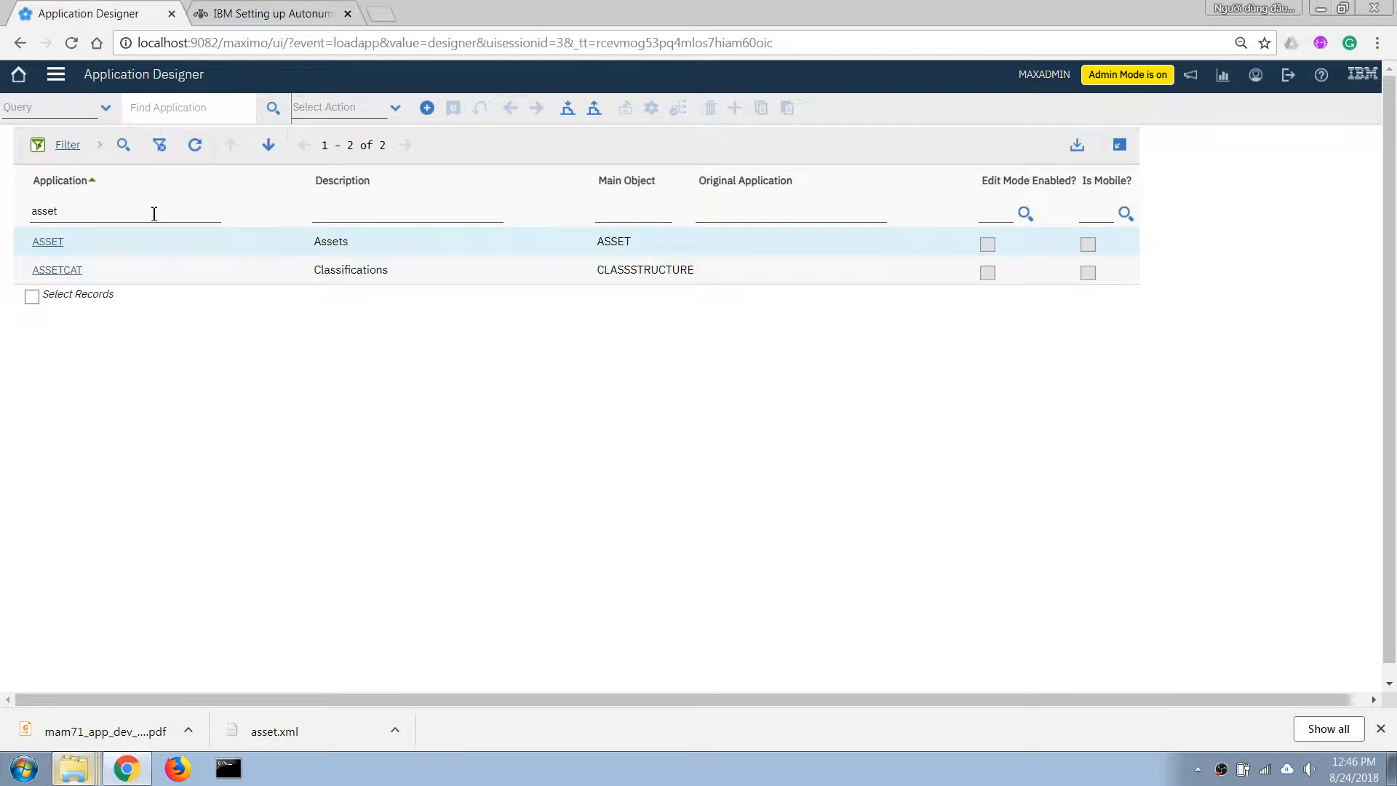
{"action": "left_click", "coordinate": [54, 240]}
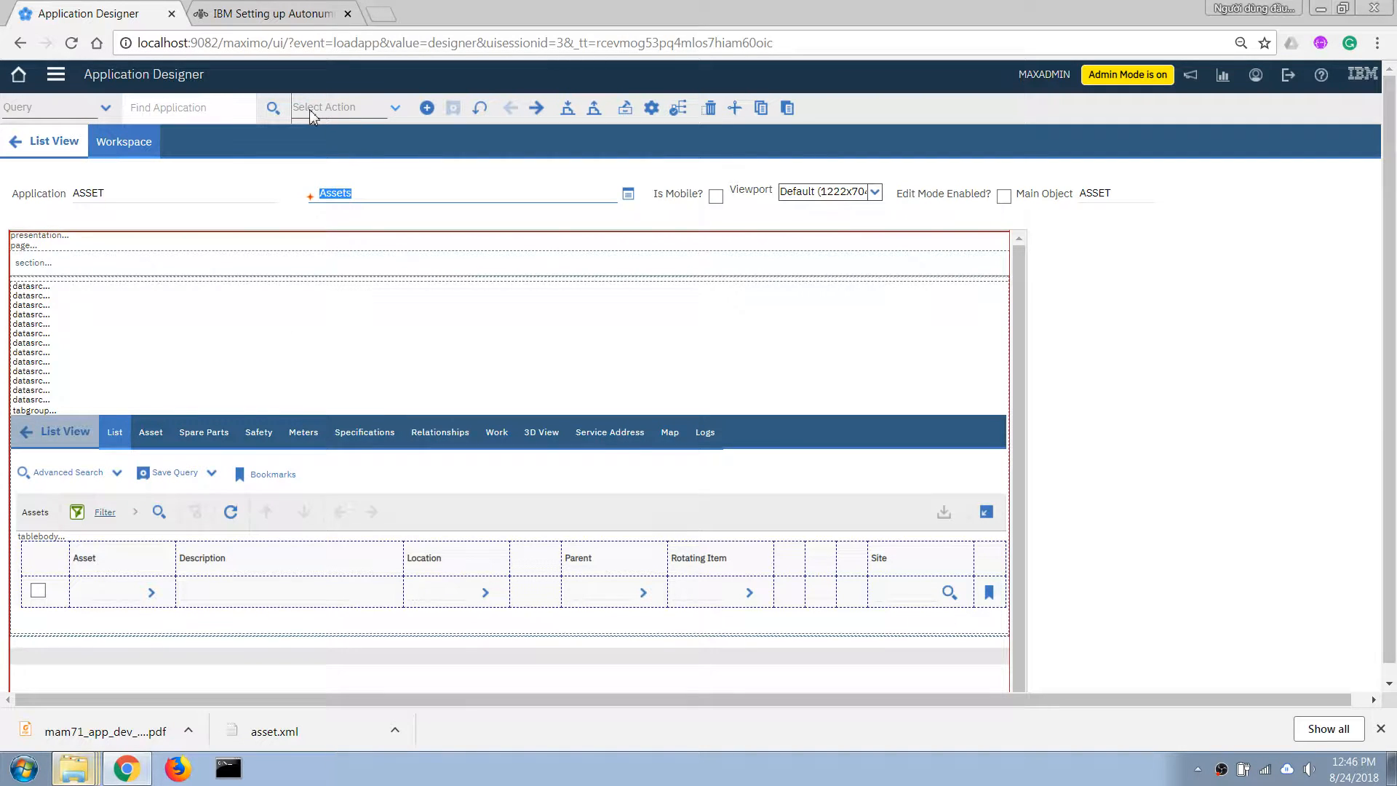
Step: Add the signature option HIDESHIFT with the description "Show/Hide Shift details" to the application, copying the option name before confirming
{"action": "left_click", "coordinate": [333, 109]}
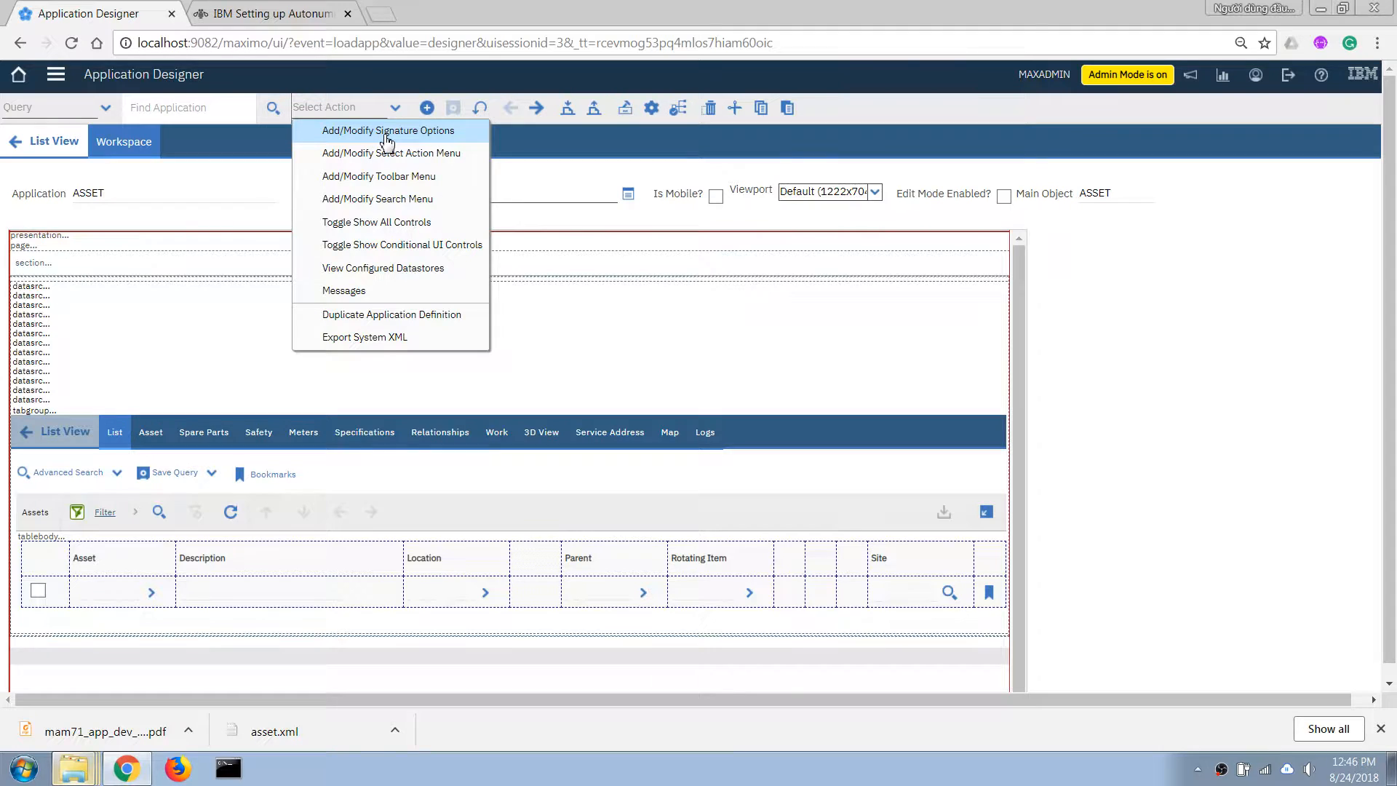
{"action": "left_click", "coordinate": [386, 132]}
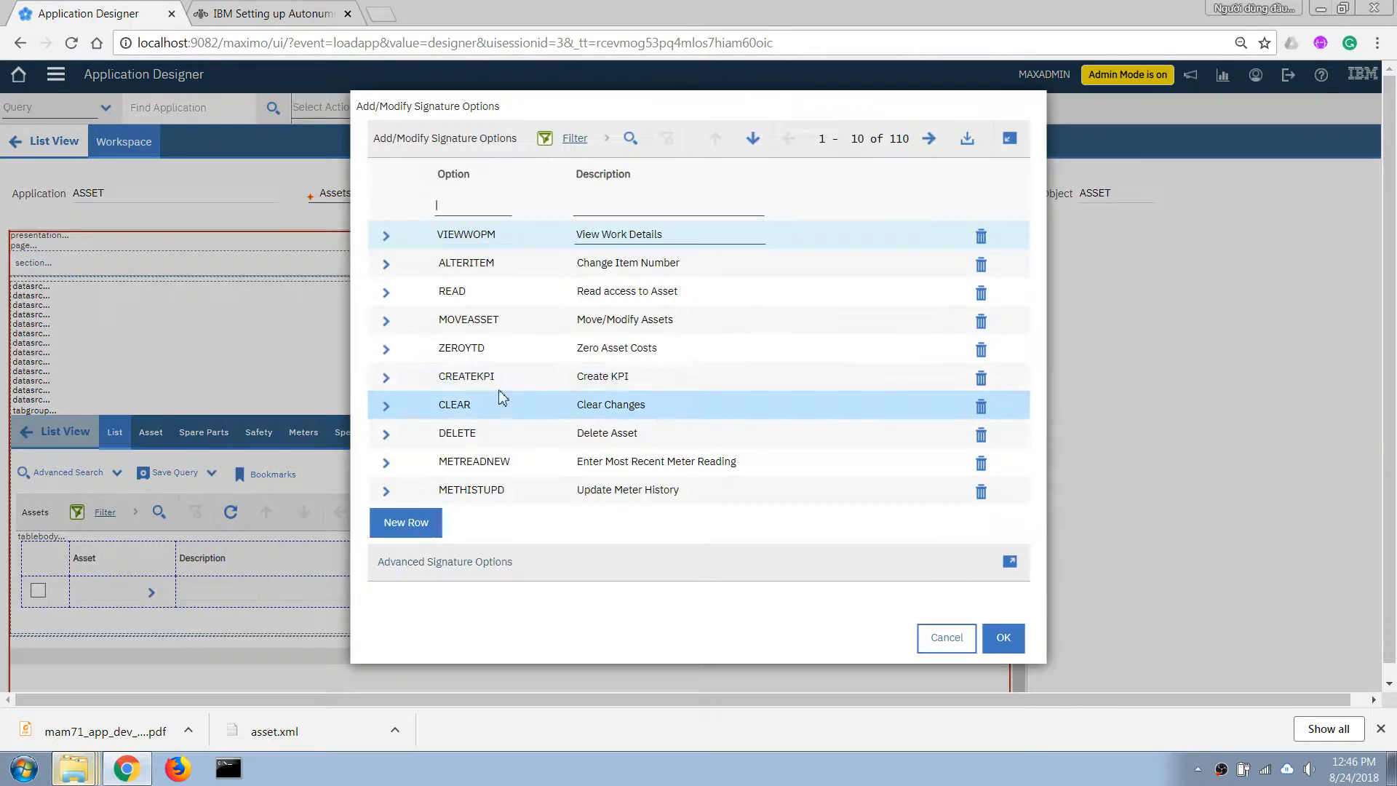
{"action": "left_click", "coordinate": [421, 524]}
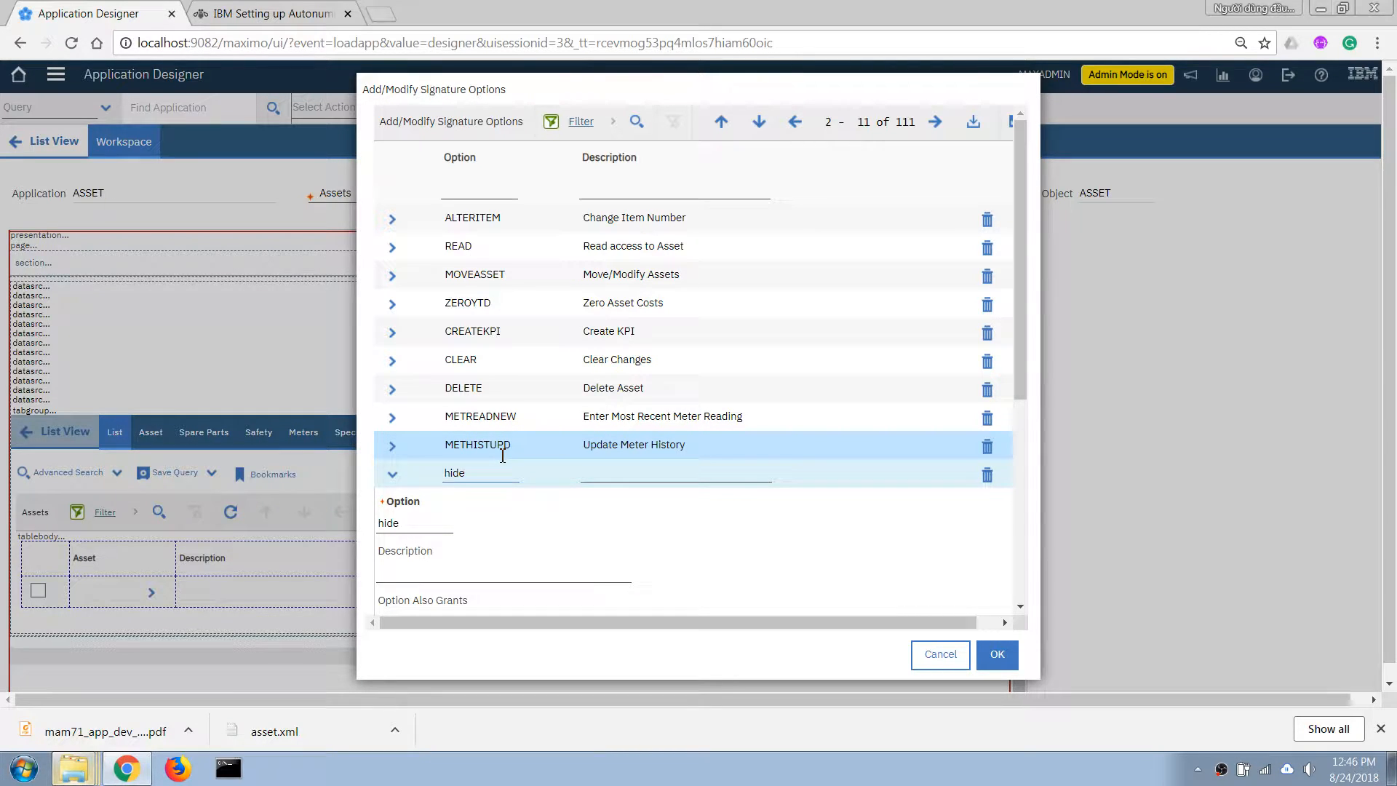
{"action": "type", "text": "hideshift"}
{"action": "key", "text": "Tab"}
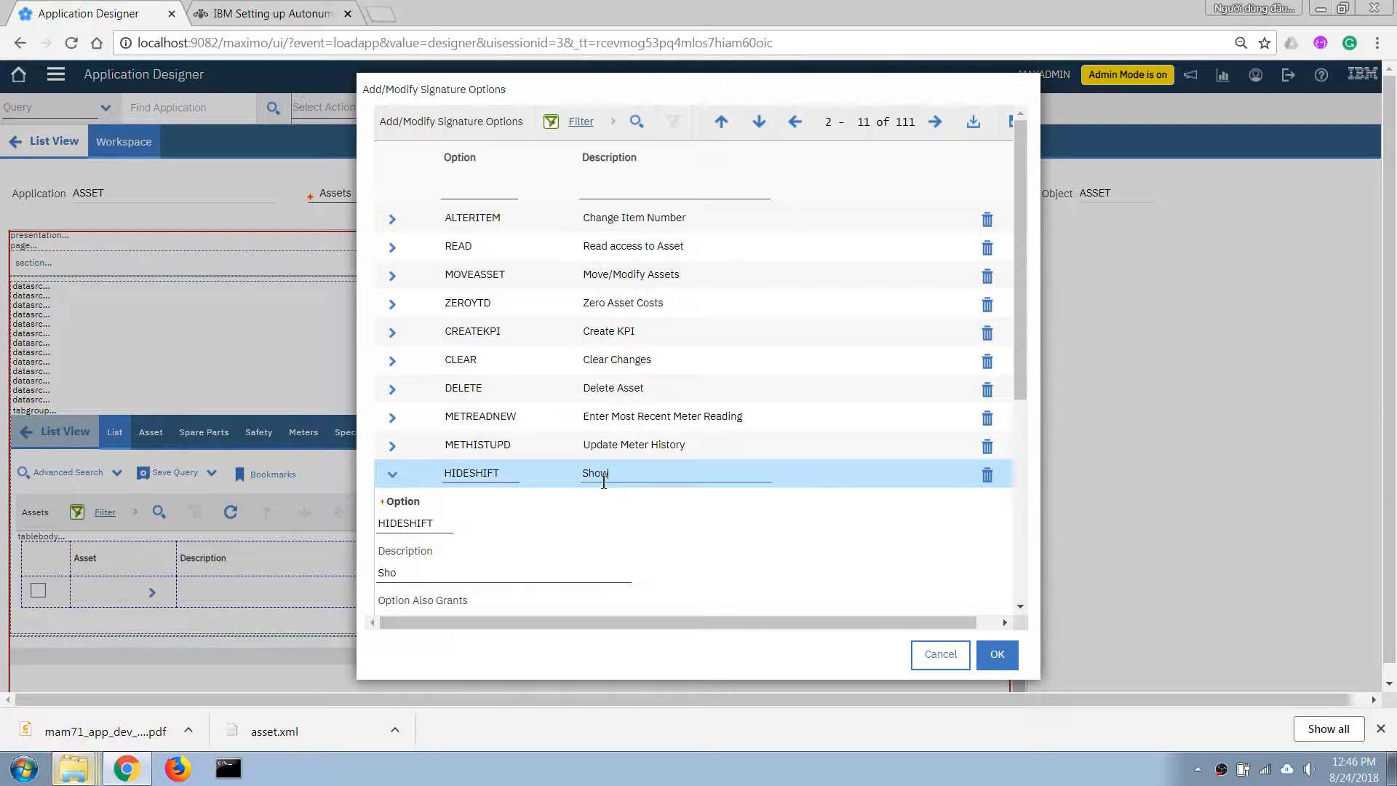
{"action": "type", "text": "Hide Shift details"}
{"action": "key", "text": "Tab"}
{"action": "type", "text": "Show/"}
{"action": "scroll", "coordinate": [478, 482], "scroll_direction": "down", "scroll_amount": 2}
{"action": "double_click", "coordinate": [471, 291]}
{"action": "key", "text": "ctrl+c"}
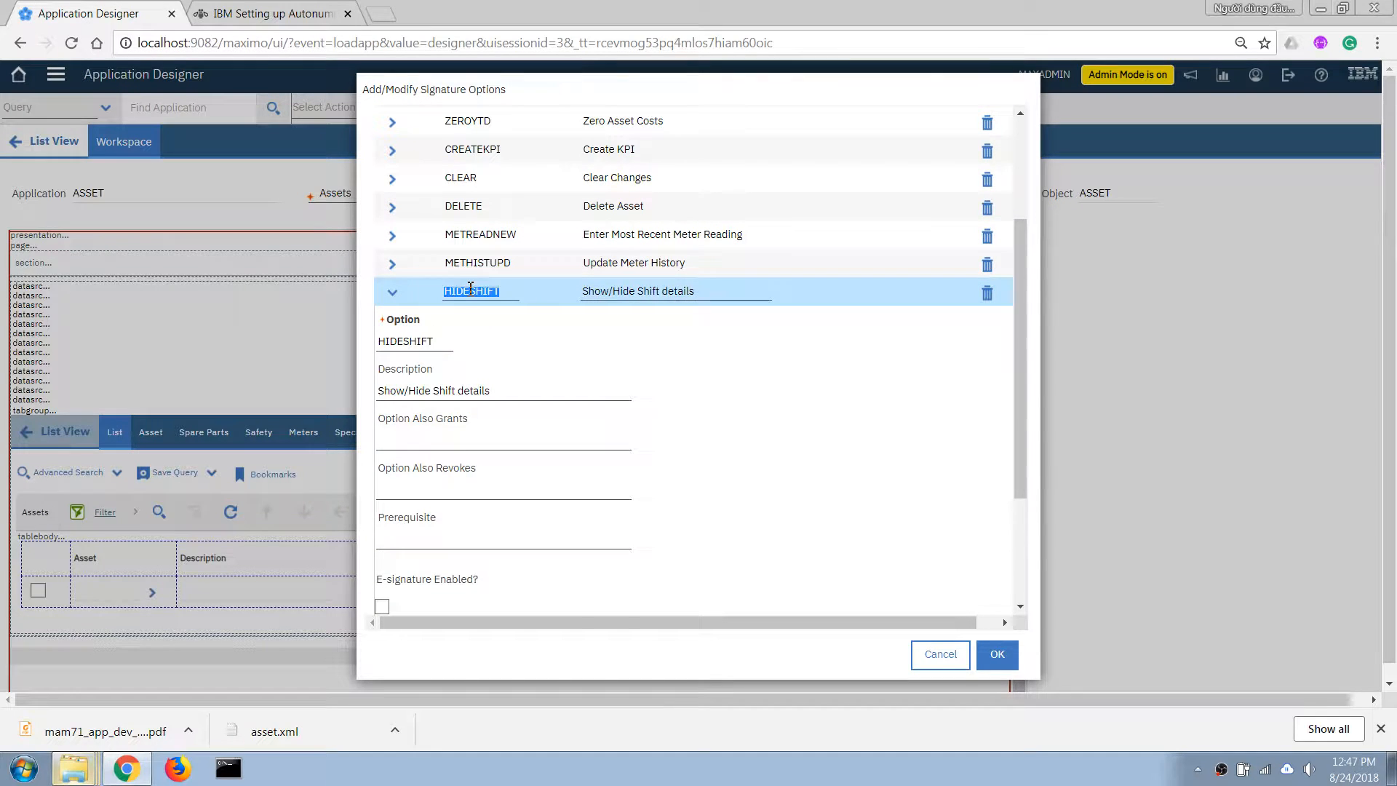
{"action": "left_click", "coordinate": [1001, 656]}
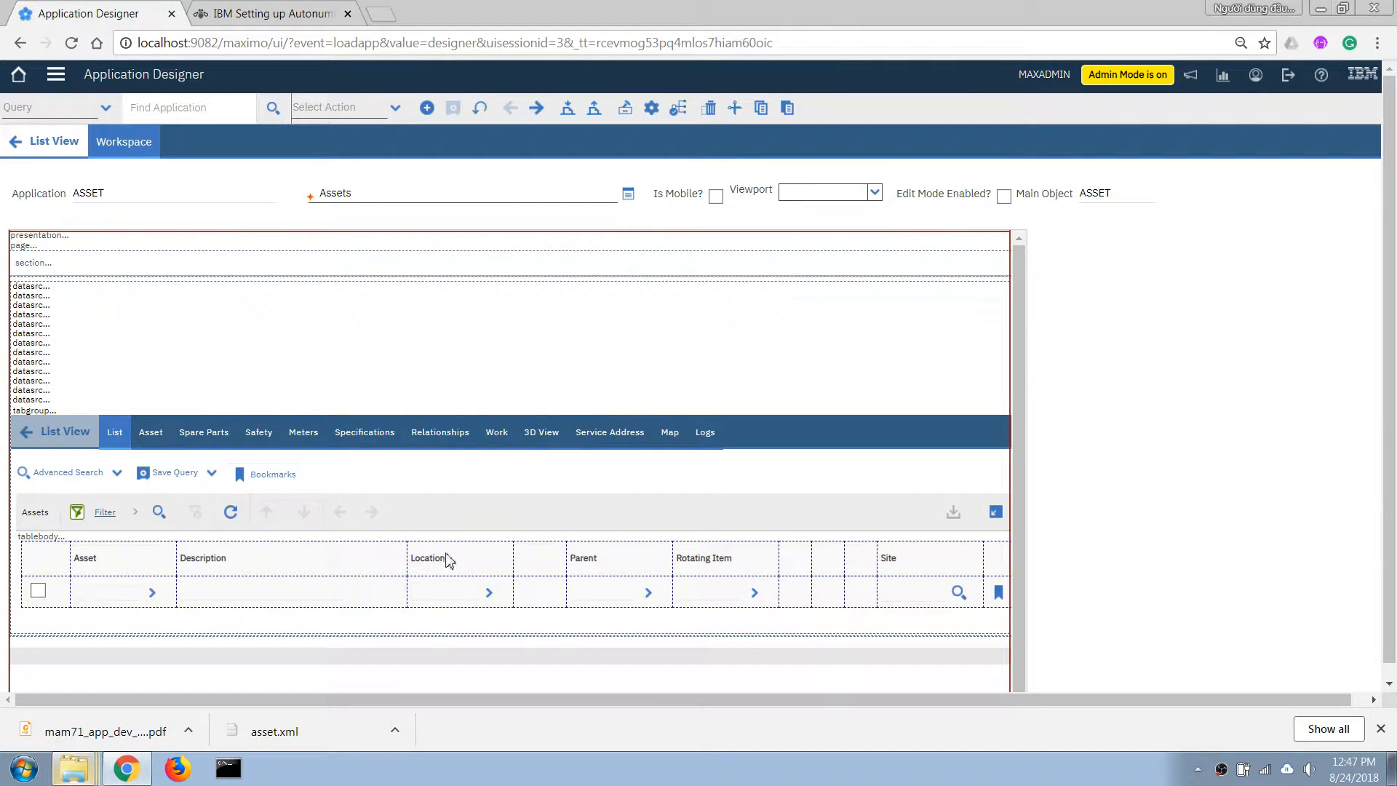
Step: Set the Signature Option of the Shift text box in the Asset tab's details section to HIDESHIFT
{"action": "left_click", "coordinate": [152, 433]}
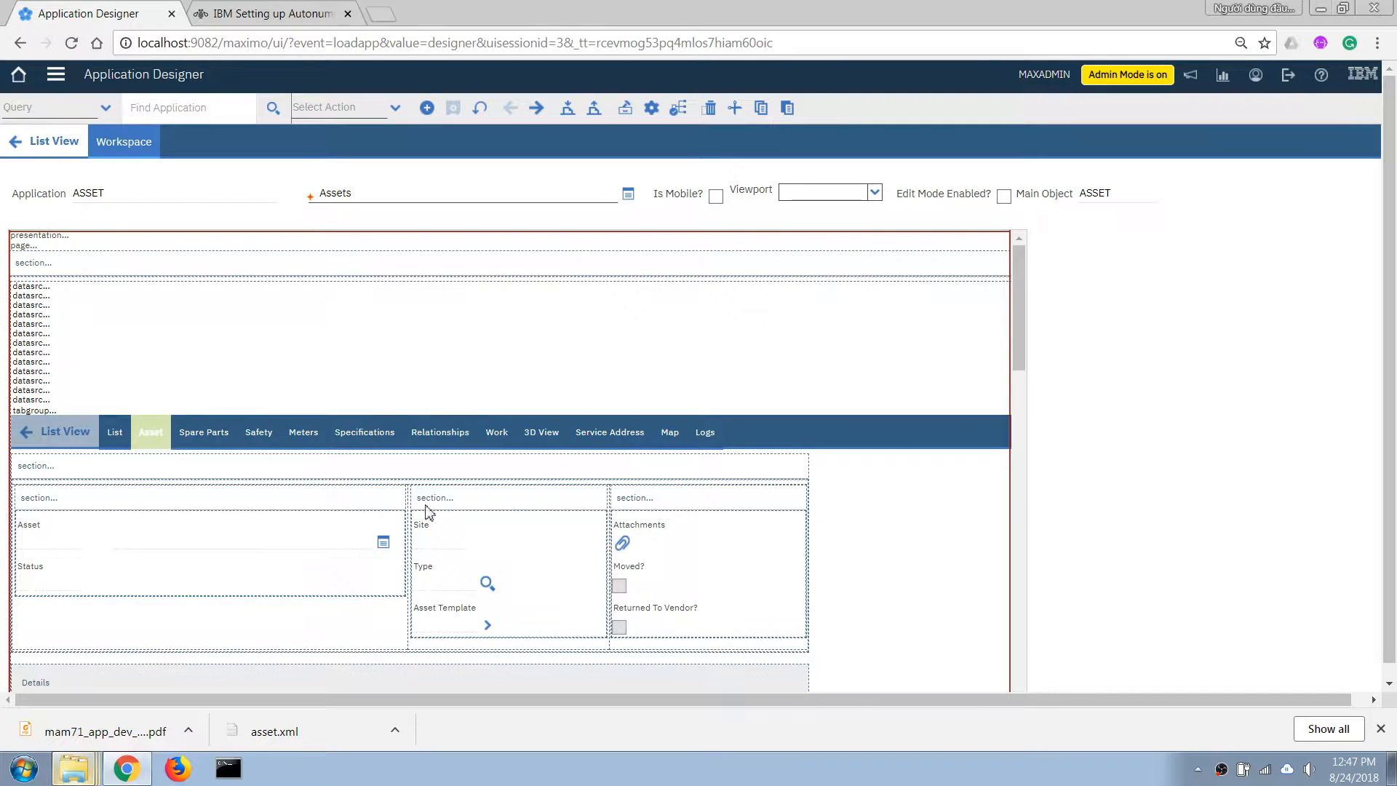
{"action": "scroll", "coordinate": [537, 547], "scroll_direction": "down", "scroll_amount": 3}
{"action": "scroll", "coordinate": [571, 549], "scroll_direction": "down", "scroll_amount": 3}
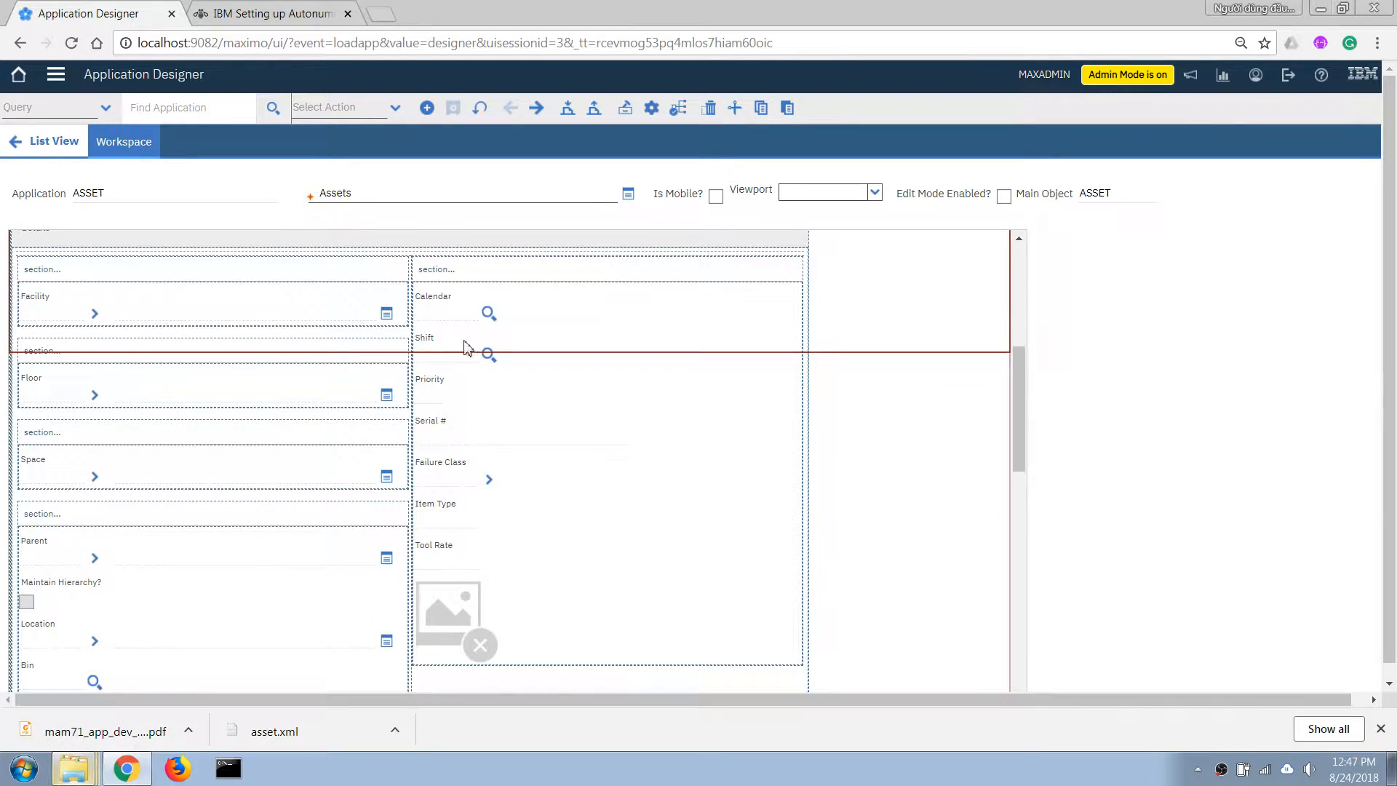
{"action": "left_click", "coordinate": [435, 364]}
{"action": "right_click", "coordinate": [435, 364]}
{"action": "left_click", "coordinate": [459, 375]}
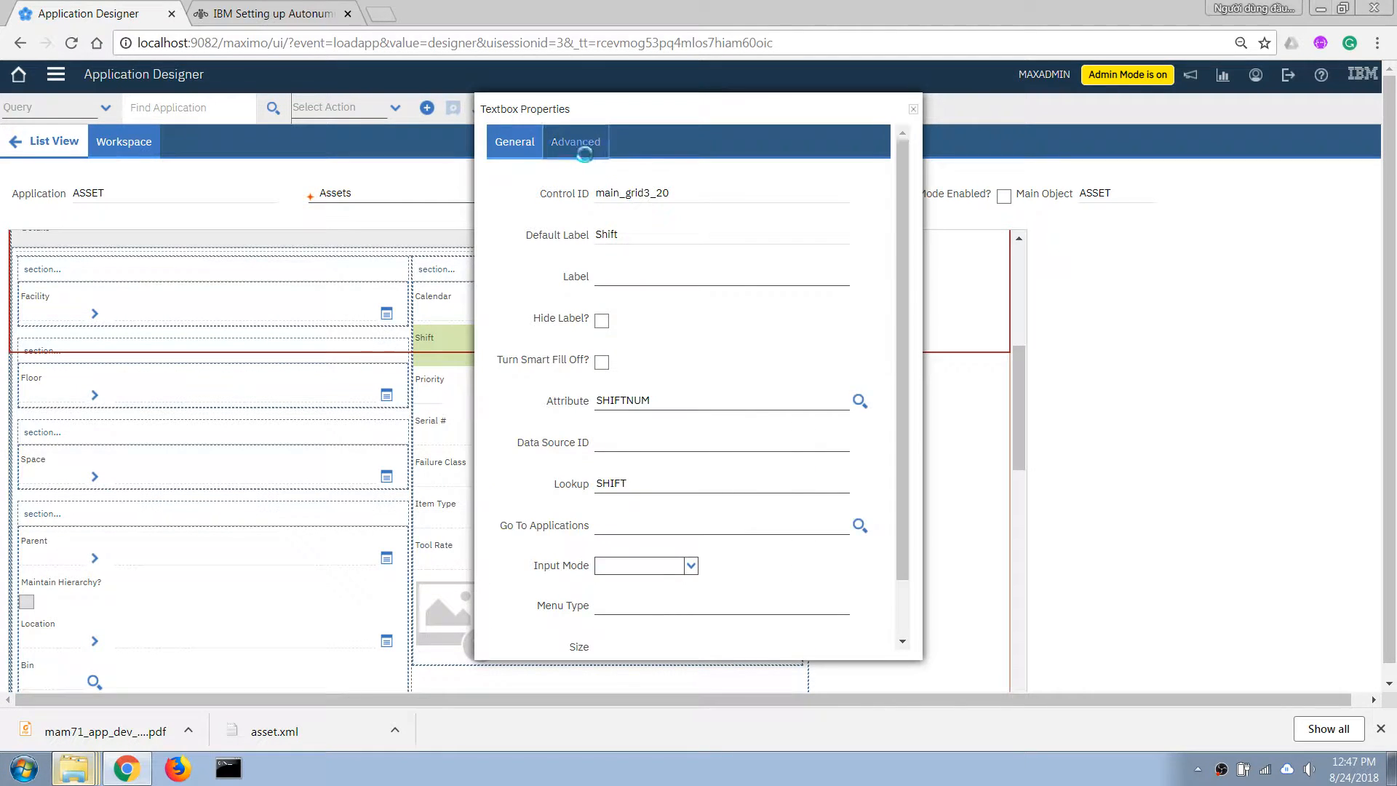
{"action": "left_click", "coordinate": [580, 144]}
{"action": "left_click_drag", "start_coordinate": [904, 369], "coordinate": [942, 531]}
{"action": "left_click", "coordinate": [659, 351]}
{"action": "key", "text": "ctrl+v"}
{"action": "key", "text": "Tab"}
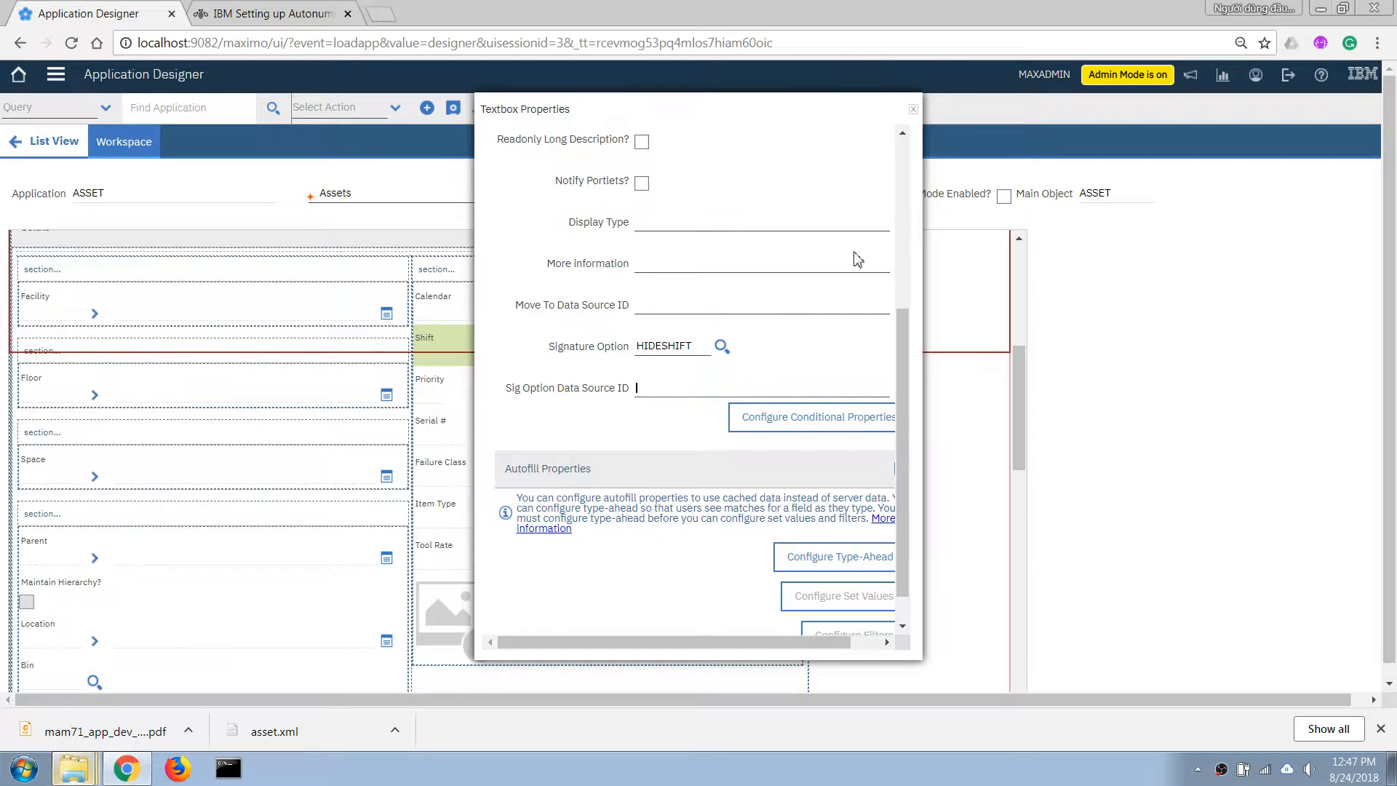
{"action": "left_click", "coordinate": [913, 110]}
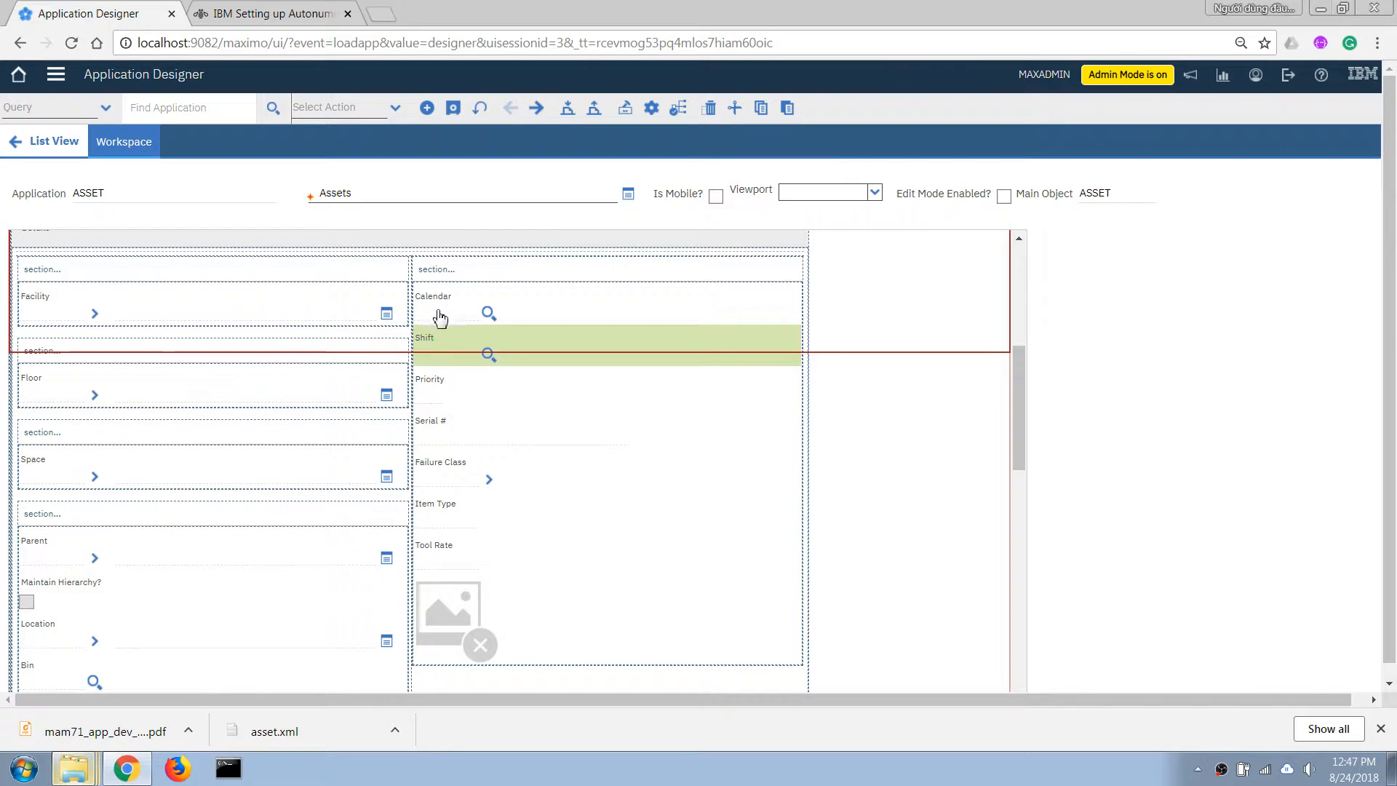
Step: Set the Signature Option of the Calendar text box to HIDESHIFT and save the application definition
{"action": "right_click", "coordinate": [440, 313]}
{"action": "left_click", "coordinate": [451, 327]}
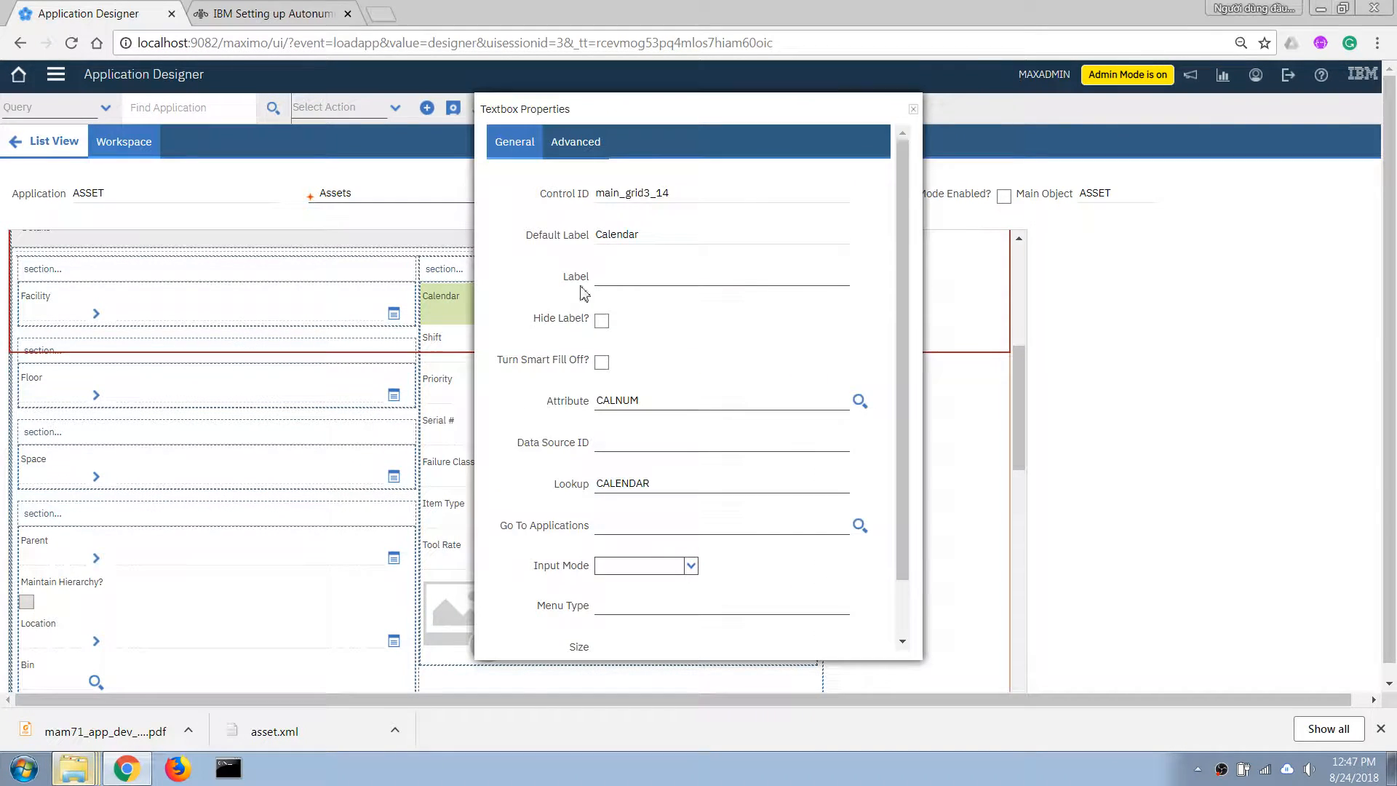
{"action": "left_click", "coordinate": [596, 143]}
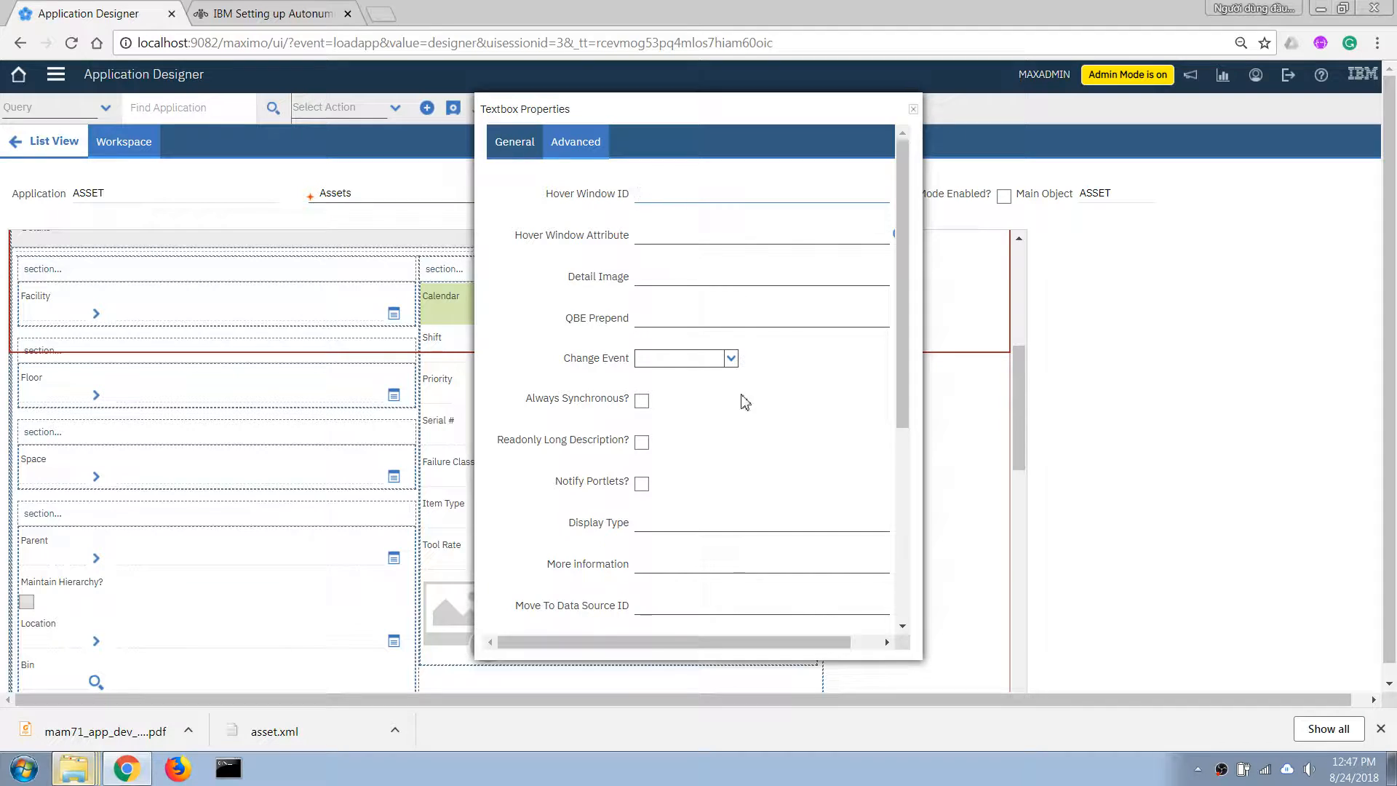
{"action": "scroll", "coordinate": [670, 401], "scroll_direction": "down", "scroll_amount": 5}
{"action": "left_click", "coordinate": [657, 306]}
{"action": "key", "text": "ctrl+v"}
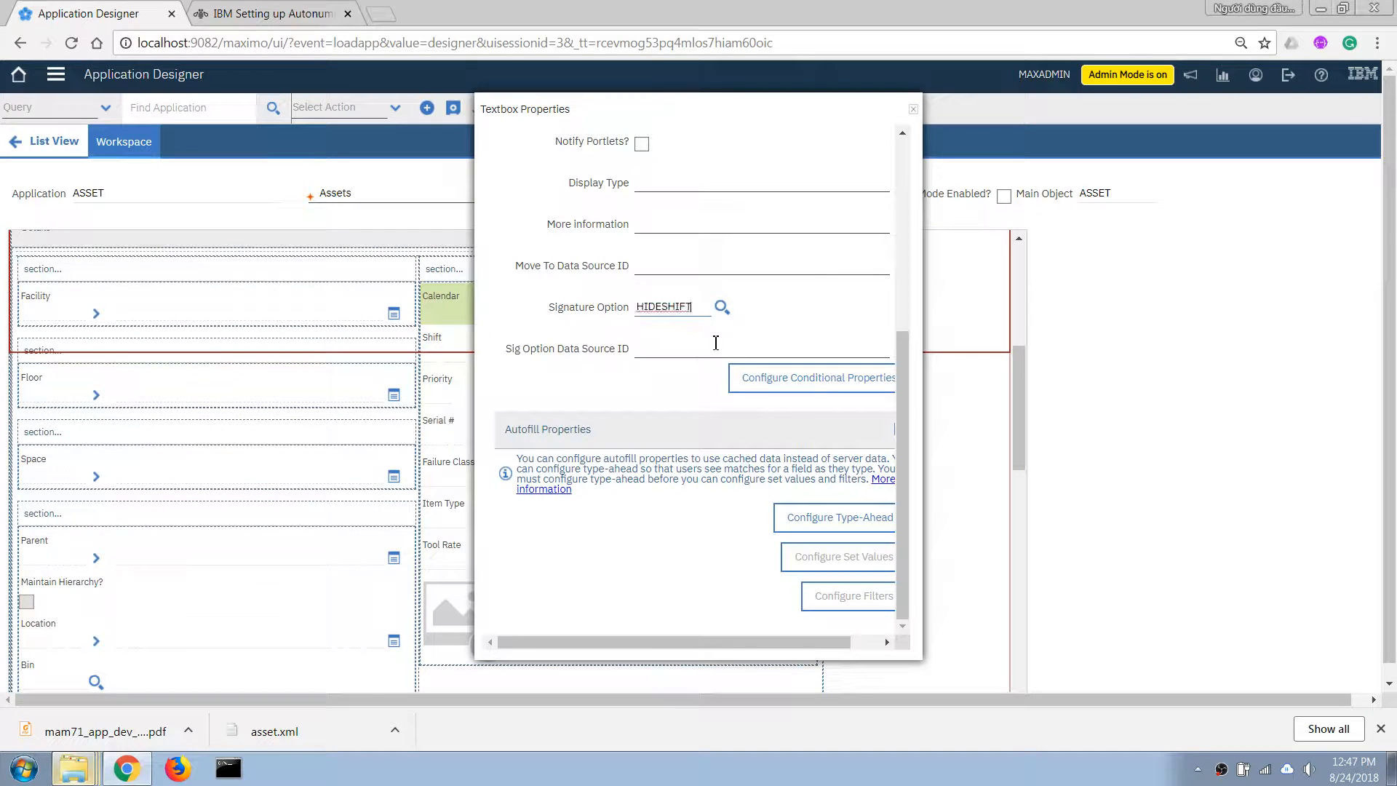
{"action": "left_click", "coordinate": [715, 345]}
{"action": "left_click", "coordinate": [913, 110]}
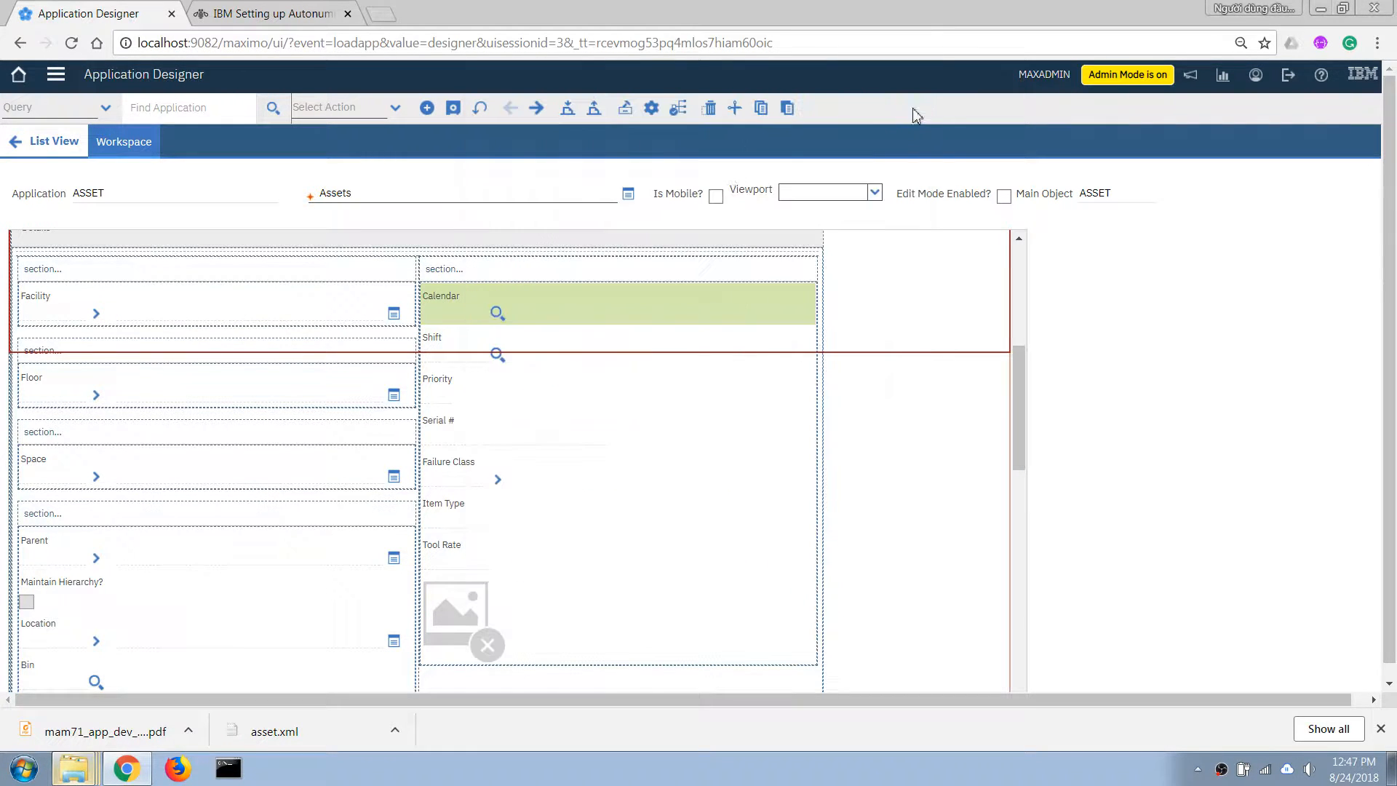
{"action": "left_click", "coordinate": [453, 107]}
{"action": "left_click", "coordinate": [64, 81]}
{"action": "mouse_move", "coordinate": [142, 469]}
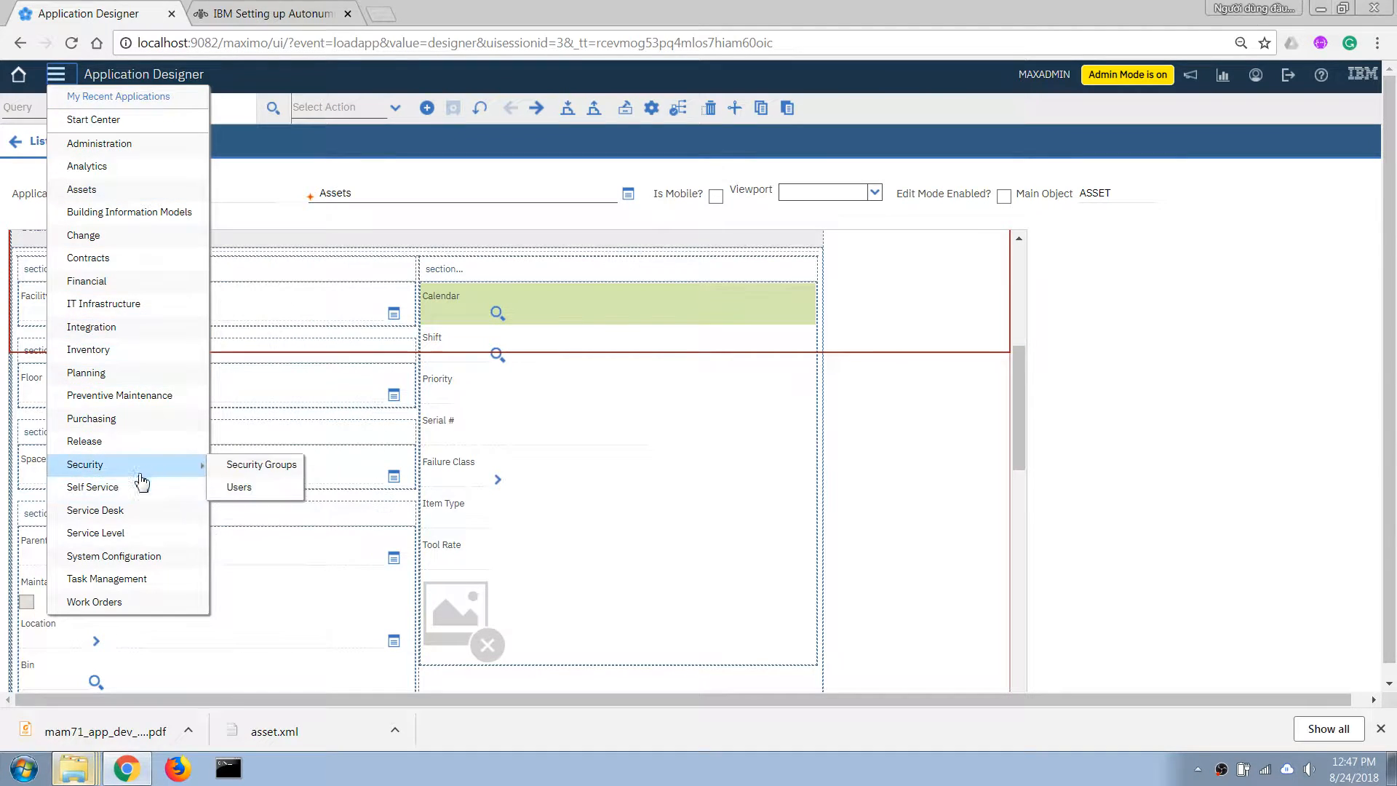
{"action": "left_click", "coordinate": [1151, 253]}
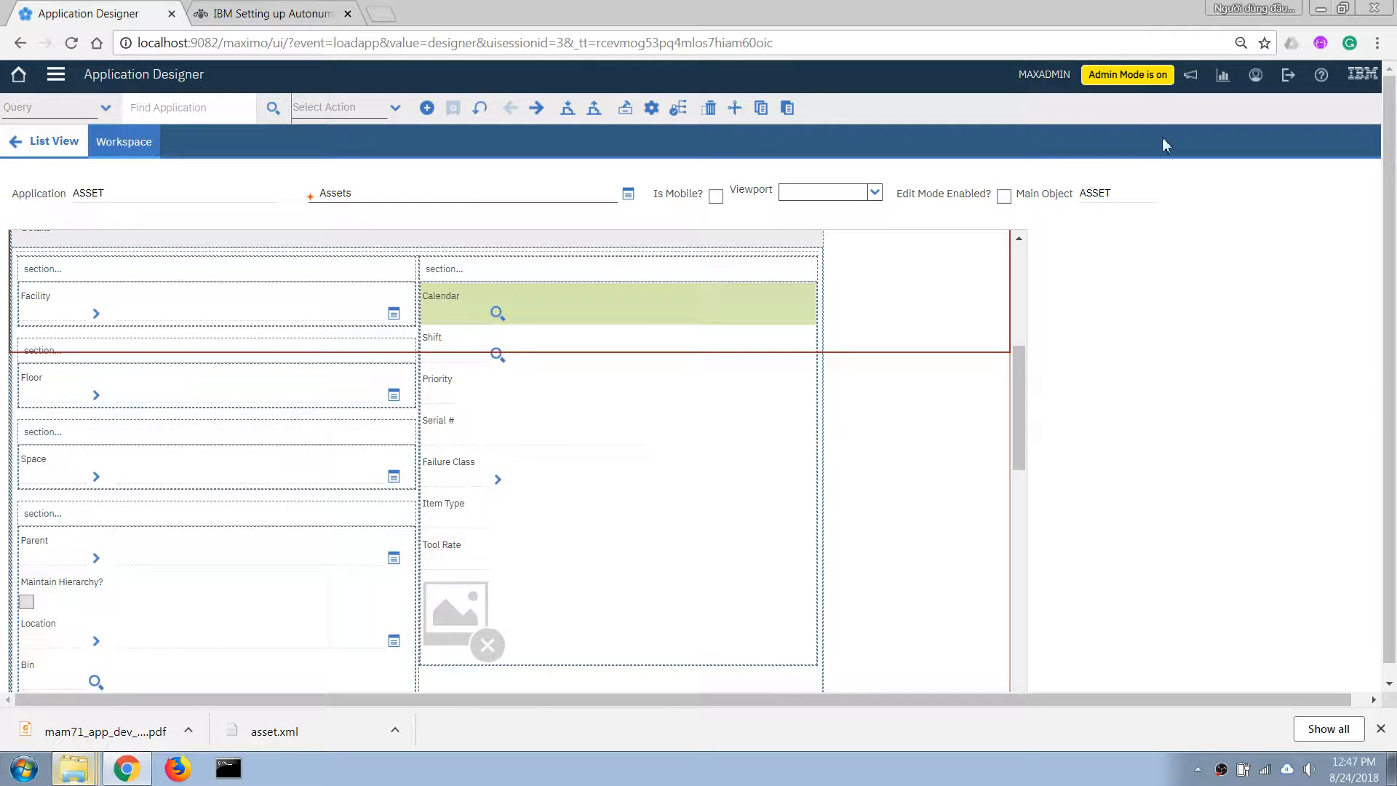
Step: Open asset 1004 in the Assets application to check the Calendar and Shift fields in its details
{"action": "left_click", "coordinate": [20, 75]}
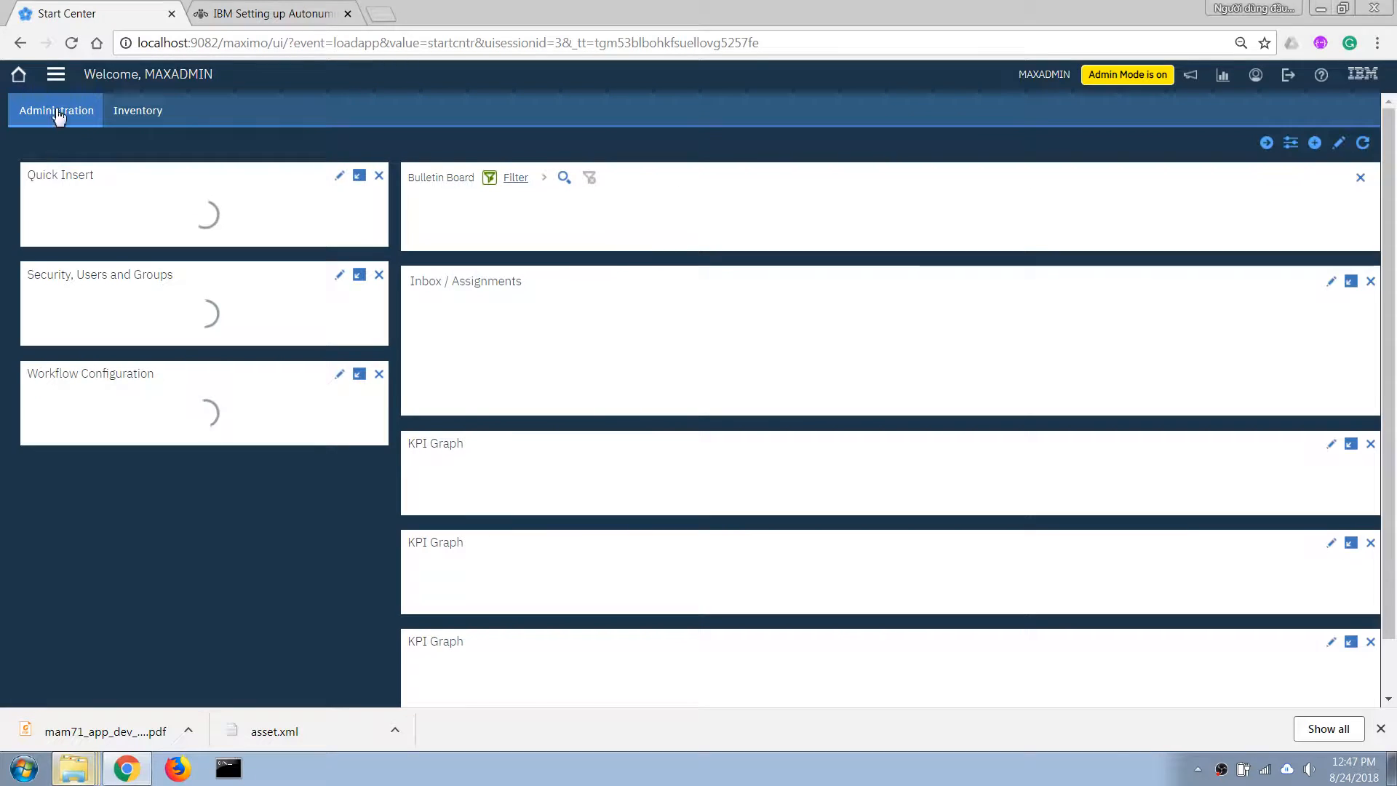
{"action": "left_click", "coordinate": [56, 74]}
{"action": "mouse_move", "coordinate": [125, 190]}
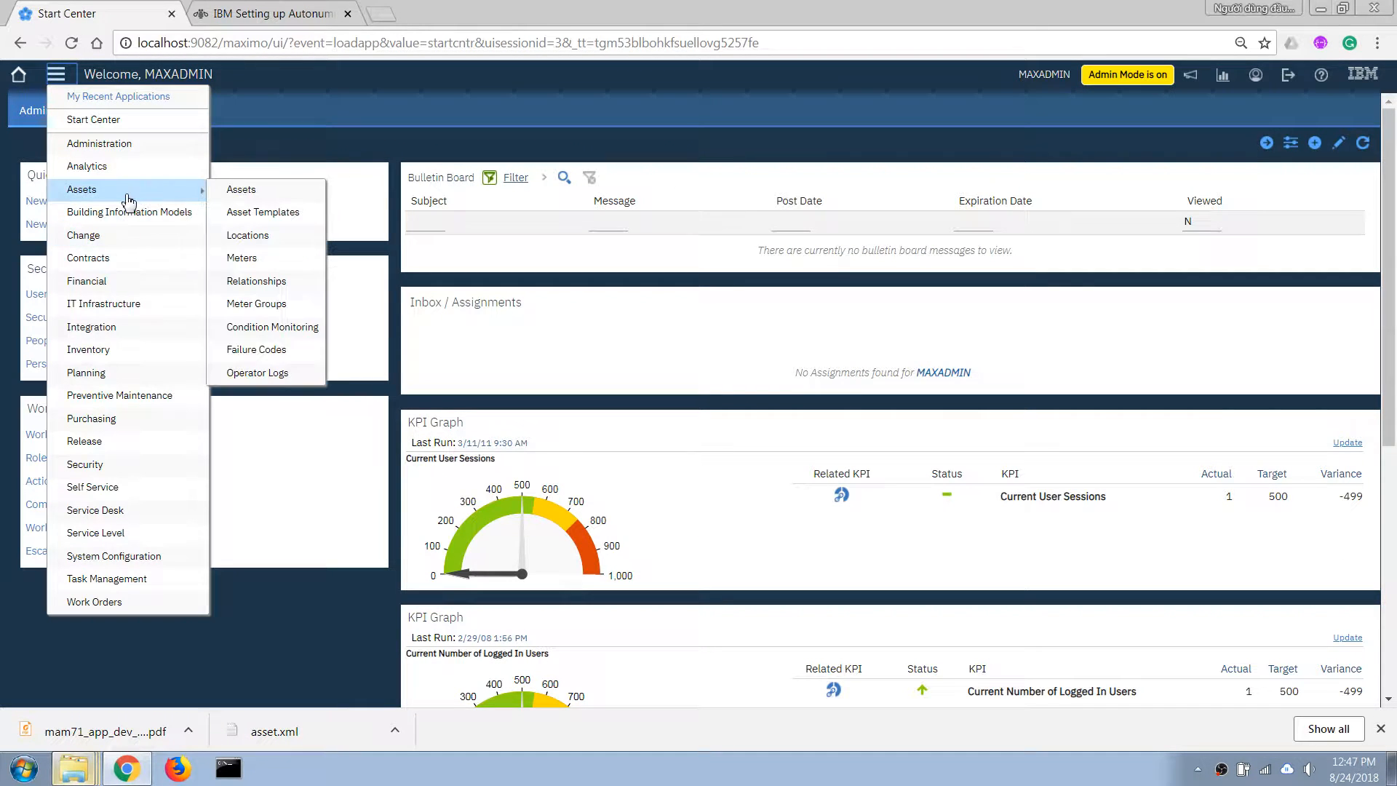
{"action": "left_click", "coordinate": [280, 190]}
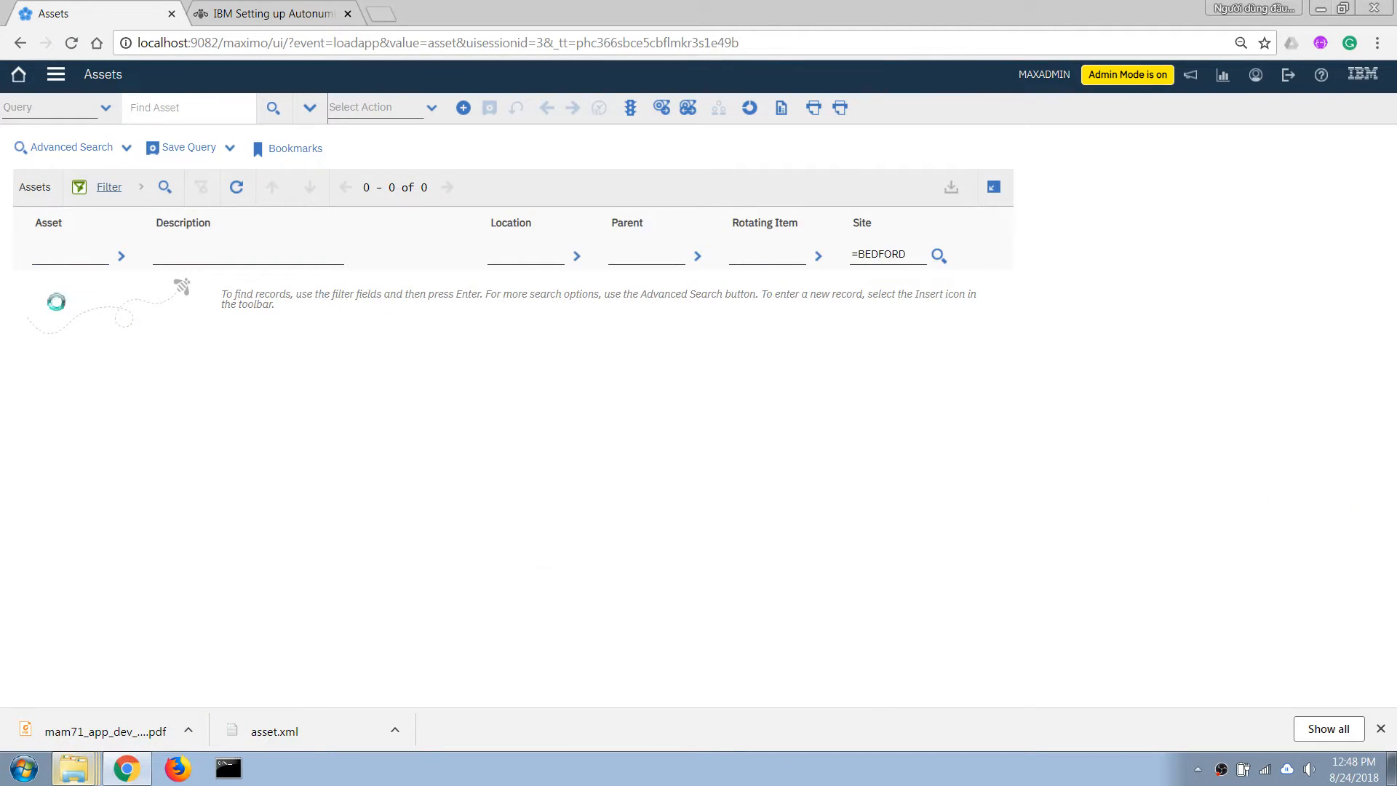
{"action": "left_click", "coordinate": [42, 283]}
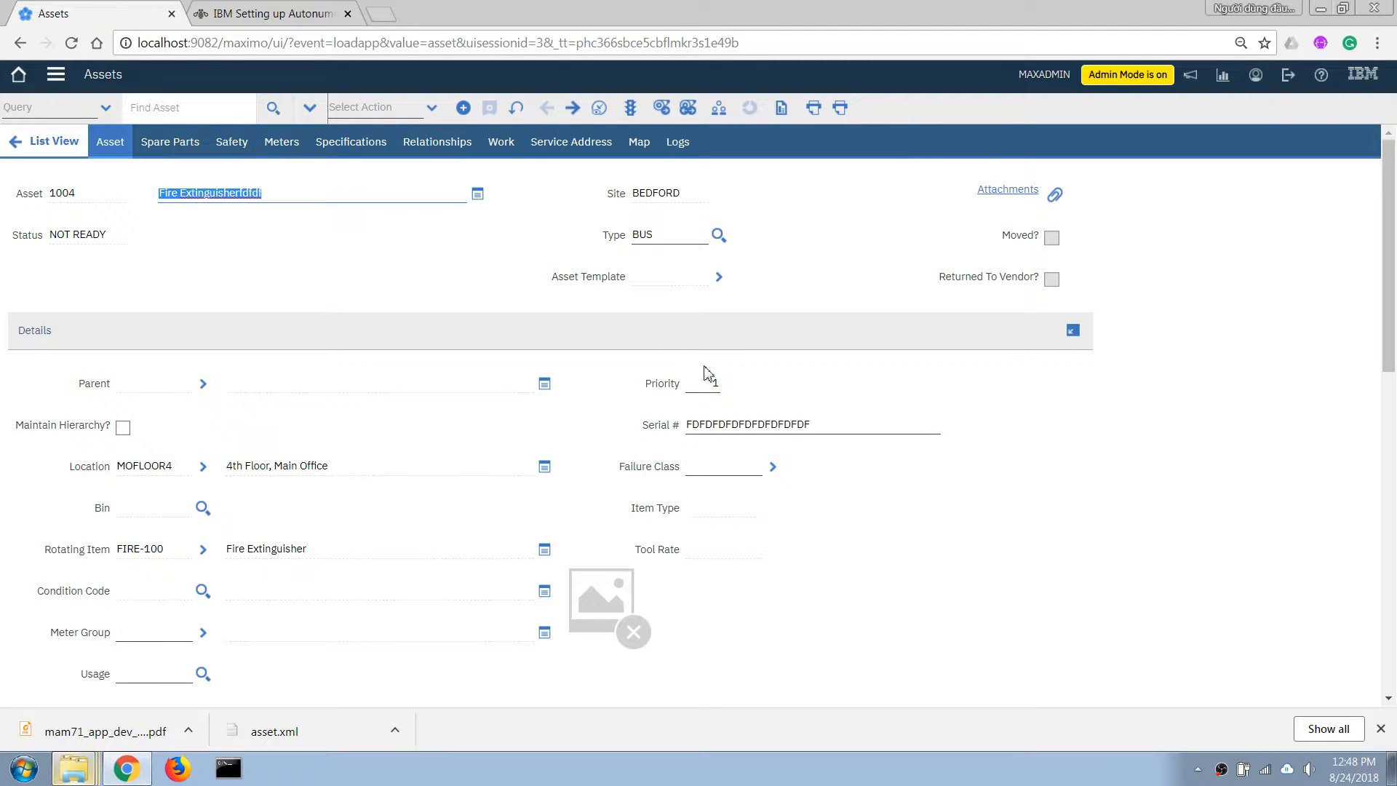
Step: Find the maxadmin user in the Users application and show the security groups of that user
{"action": "left_click", "coordinate": [56, 74]}
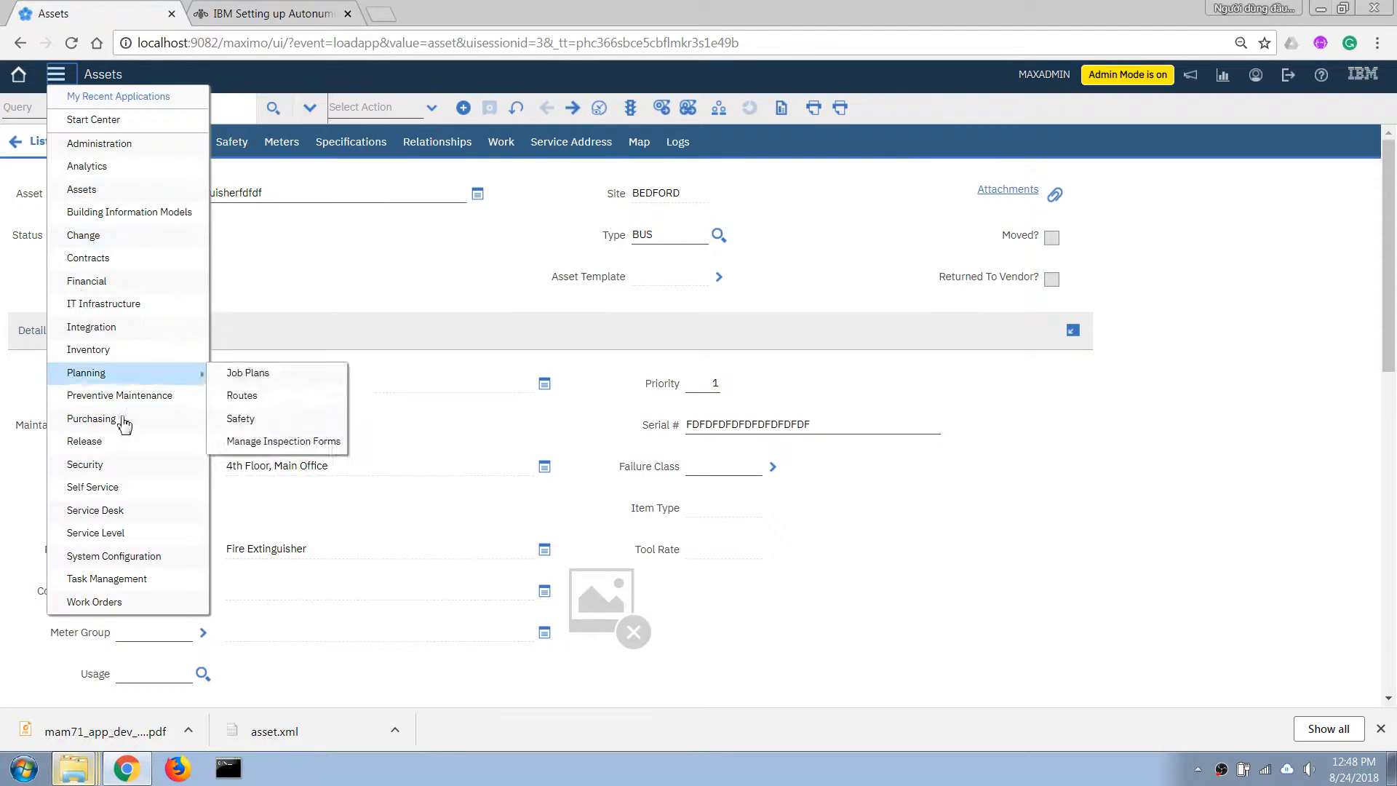
{"action": "mouse_move", "coordinate": [125, 449]}
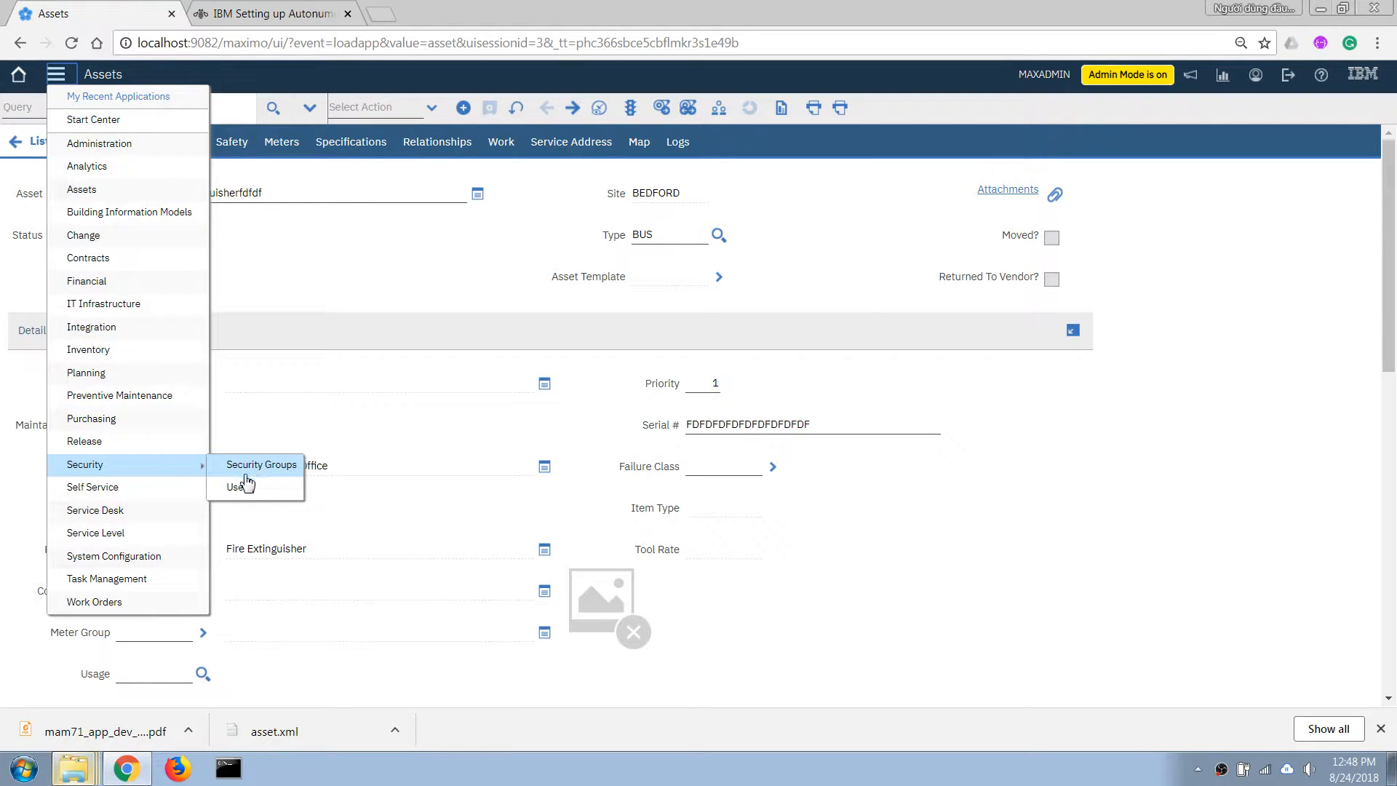
{"action": "left_click", "coordinate": [240, 488]}
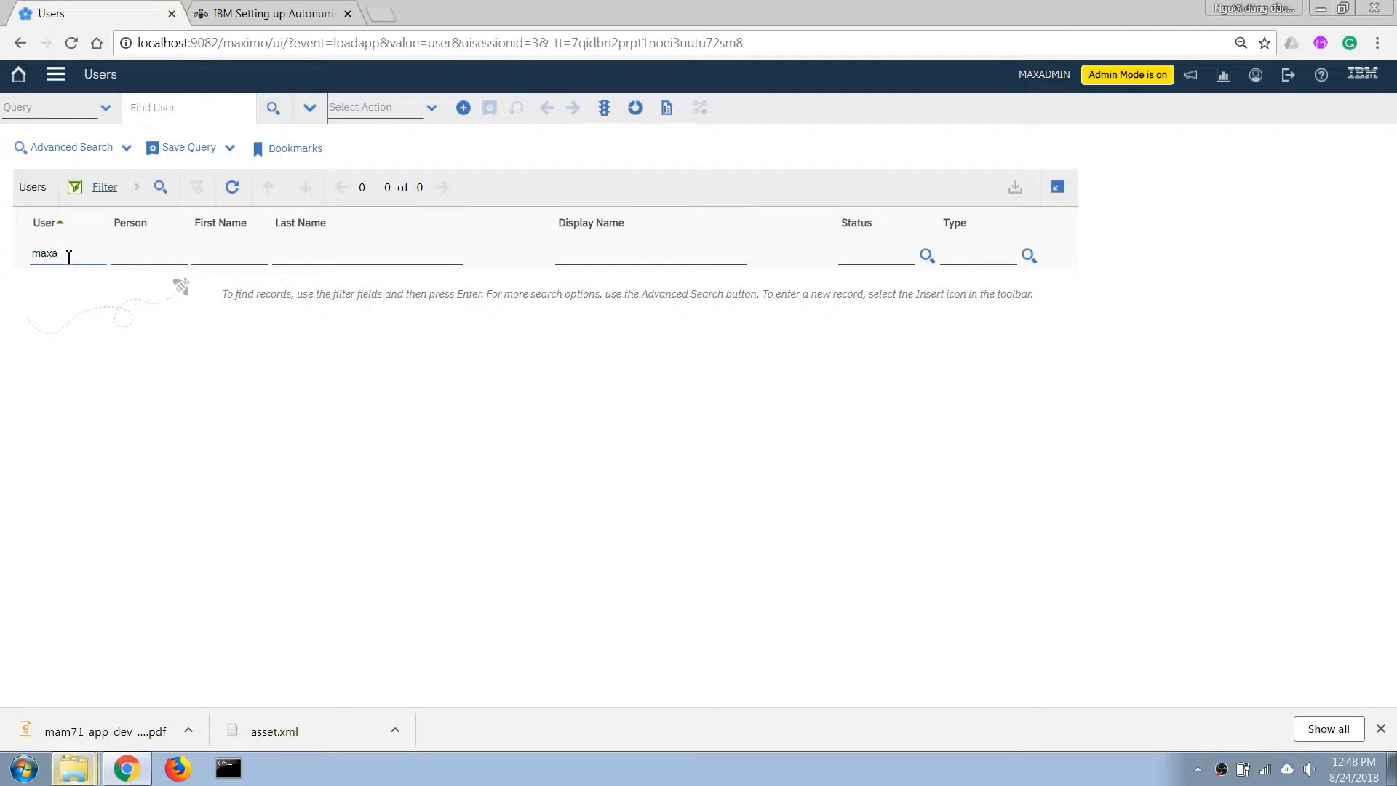
{"action": "key", "text": "Return"}
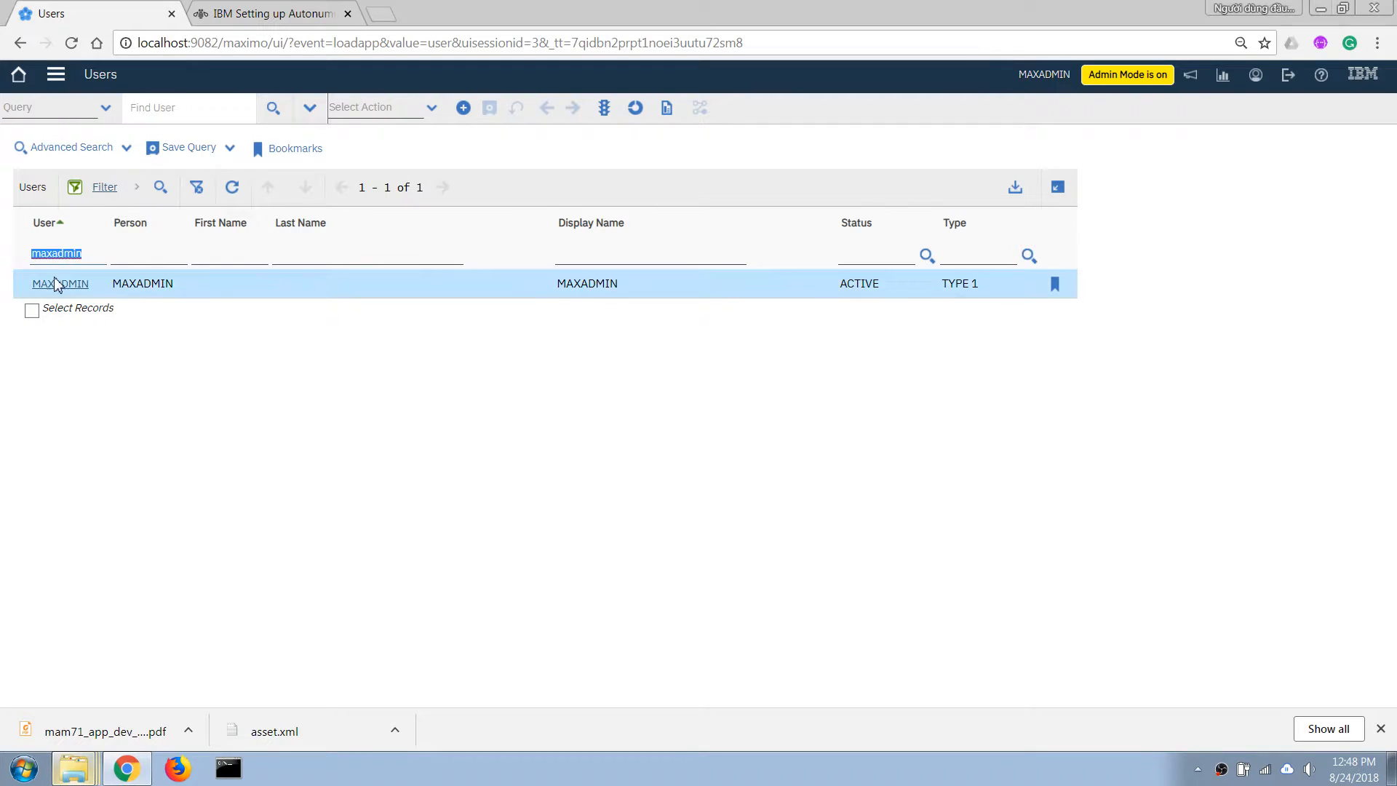
{"action": "left_click", "coordinate": [57, 284]}
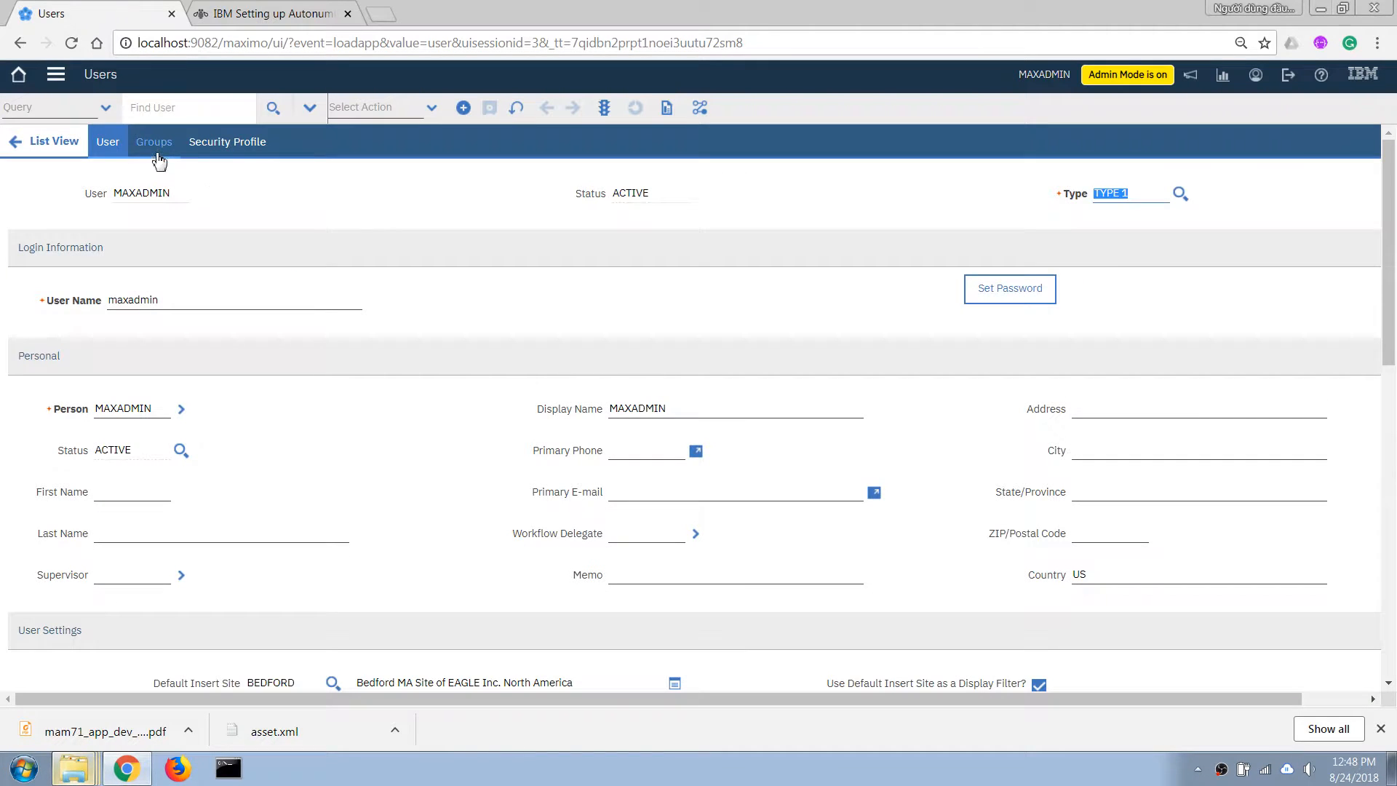
{"action": "left_click", "coordinate": [151, 144]}
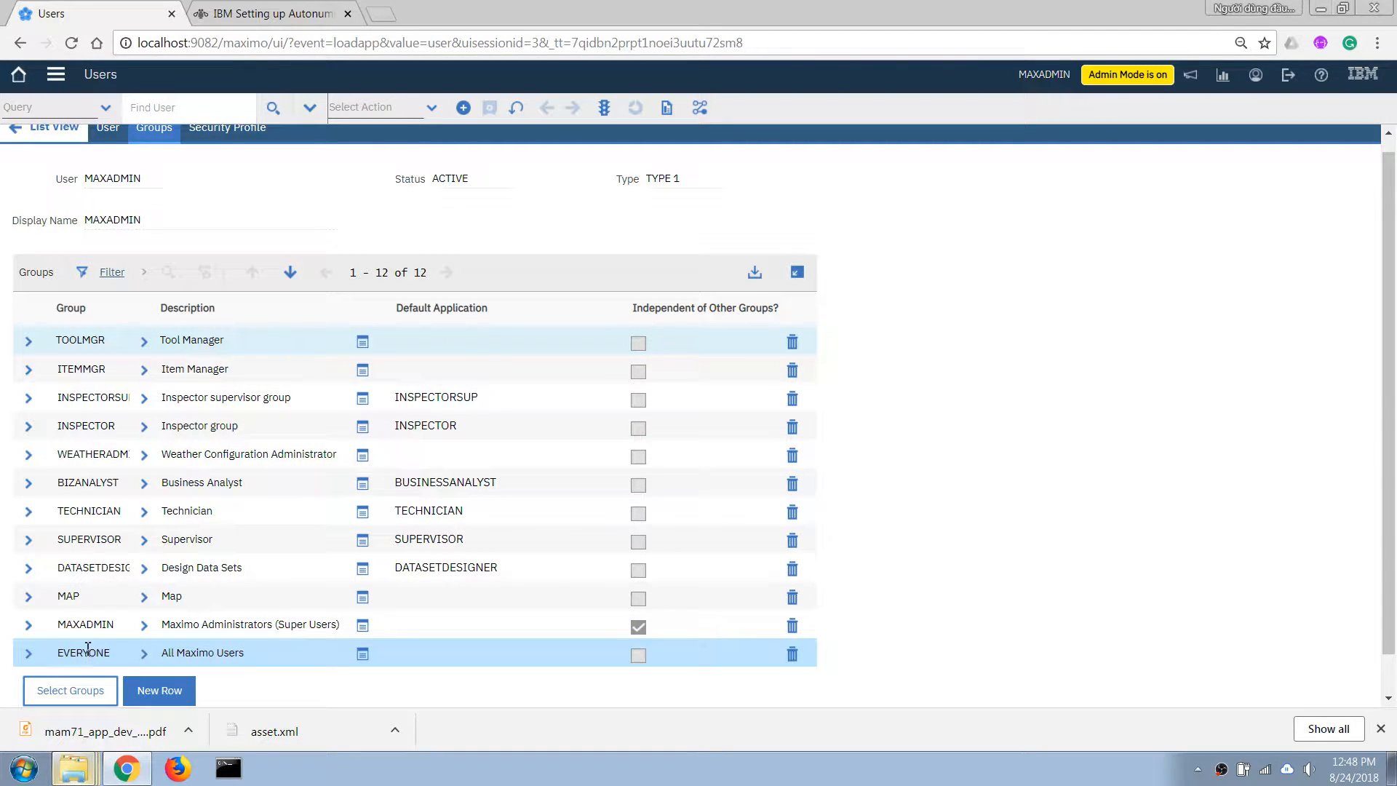
Step: Go to the EVERYONE security group from the user's group list and show its application permissions
{"action": "left_click", "coordinate": [144, 653]}
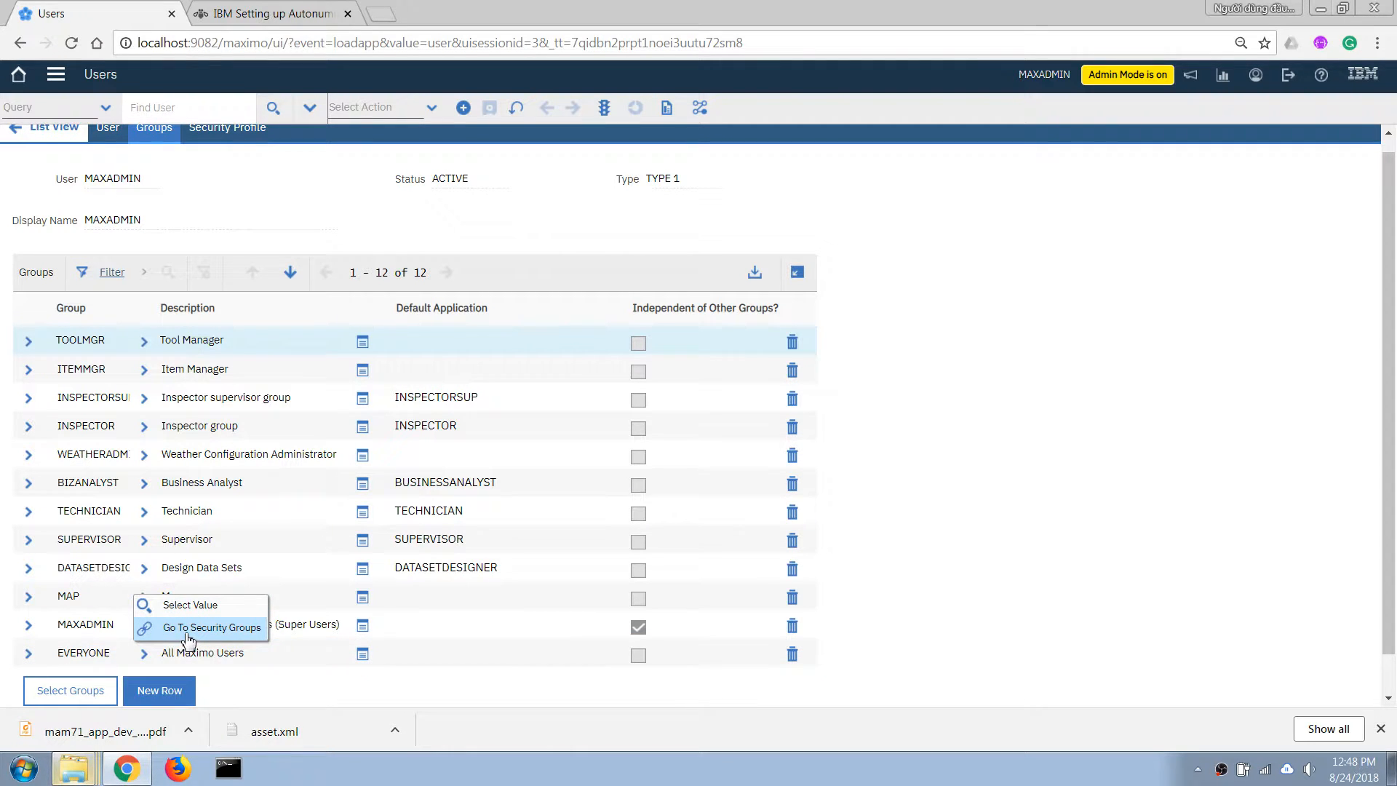
{"action": "left_click", "coordinate": [187, 634]}
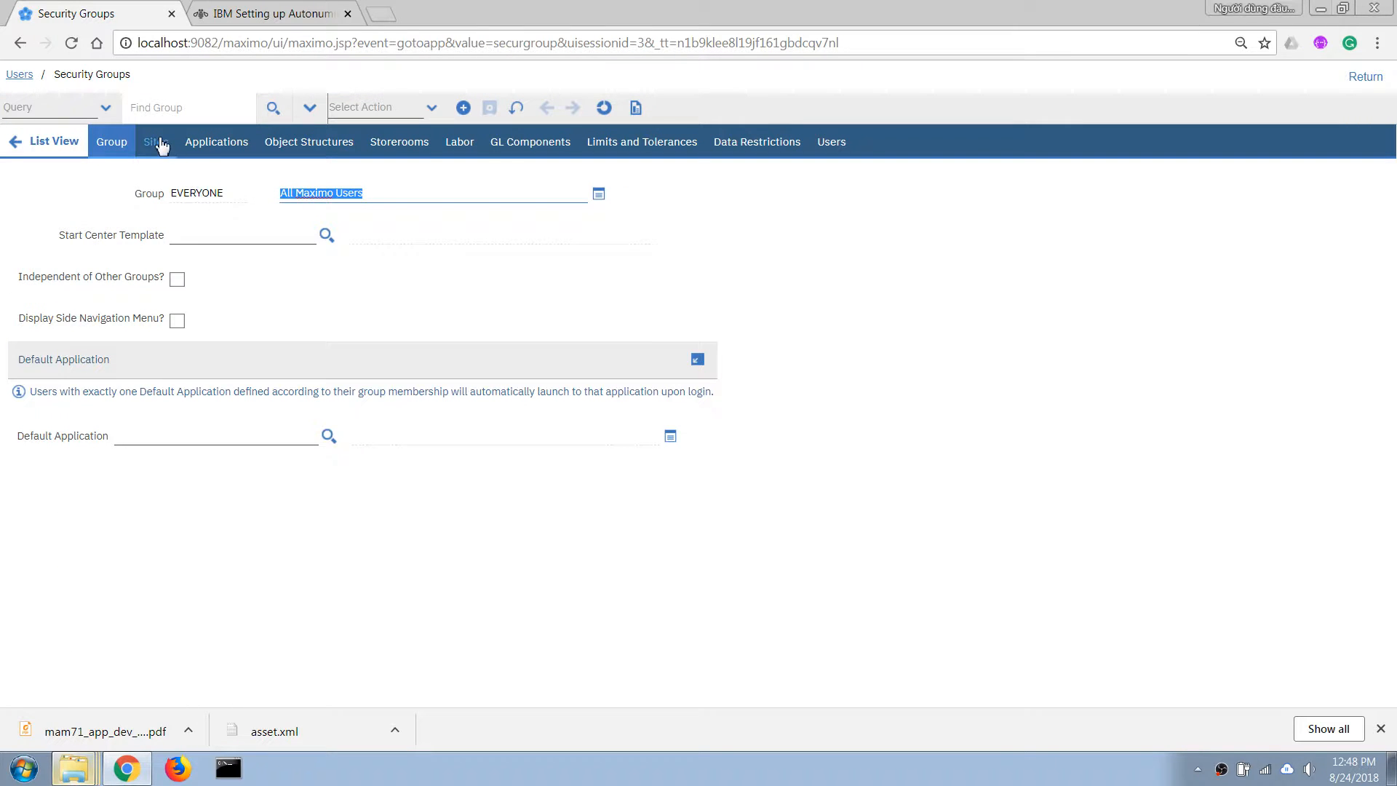
{"action": "left_click", "coordinate": [209, 142]}
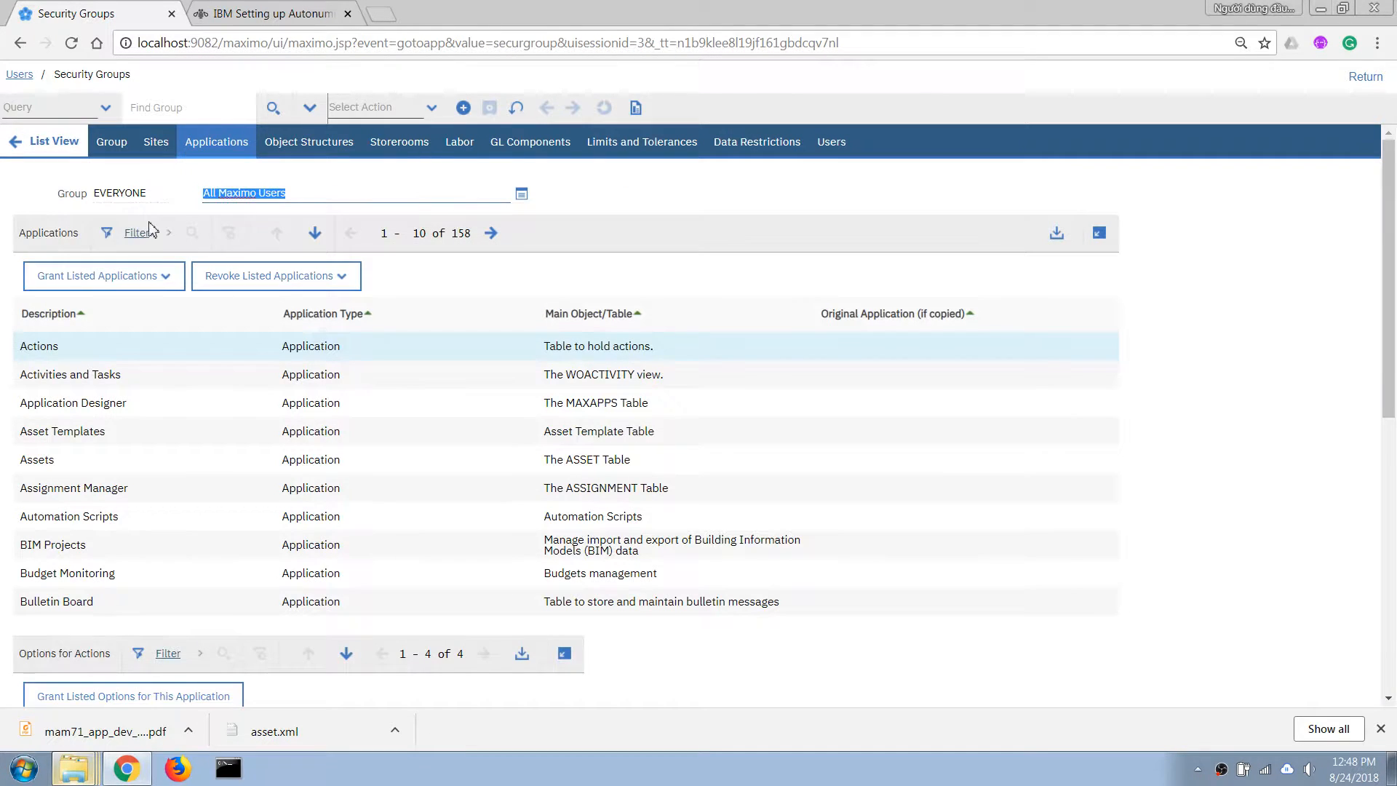
Step: Filter the EVERYONE group's applications by the description asset and select the Assets application
{"action": "left_click", "coordinate": [140, 235]}
{"action": "type", "text": "a"}
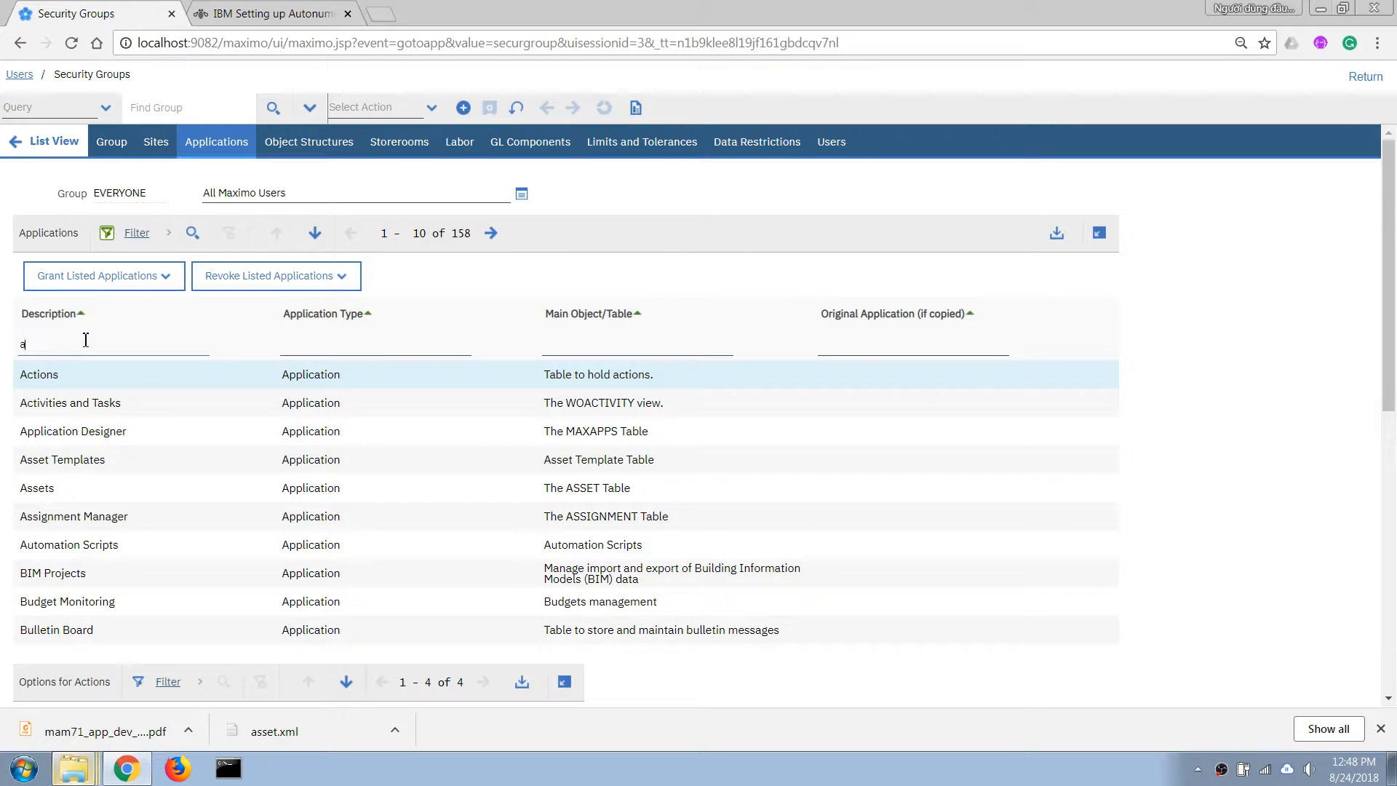
{"action": "type", "text": "sset"}
{"action": "key", "text": "Return"}
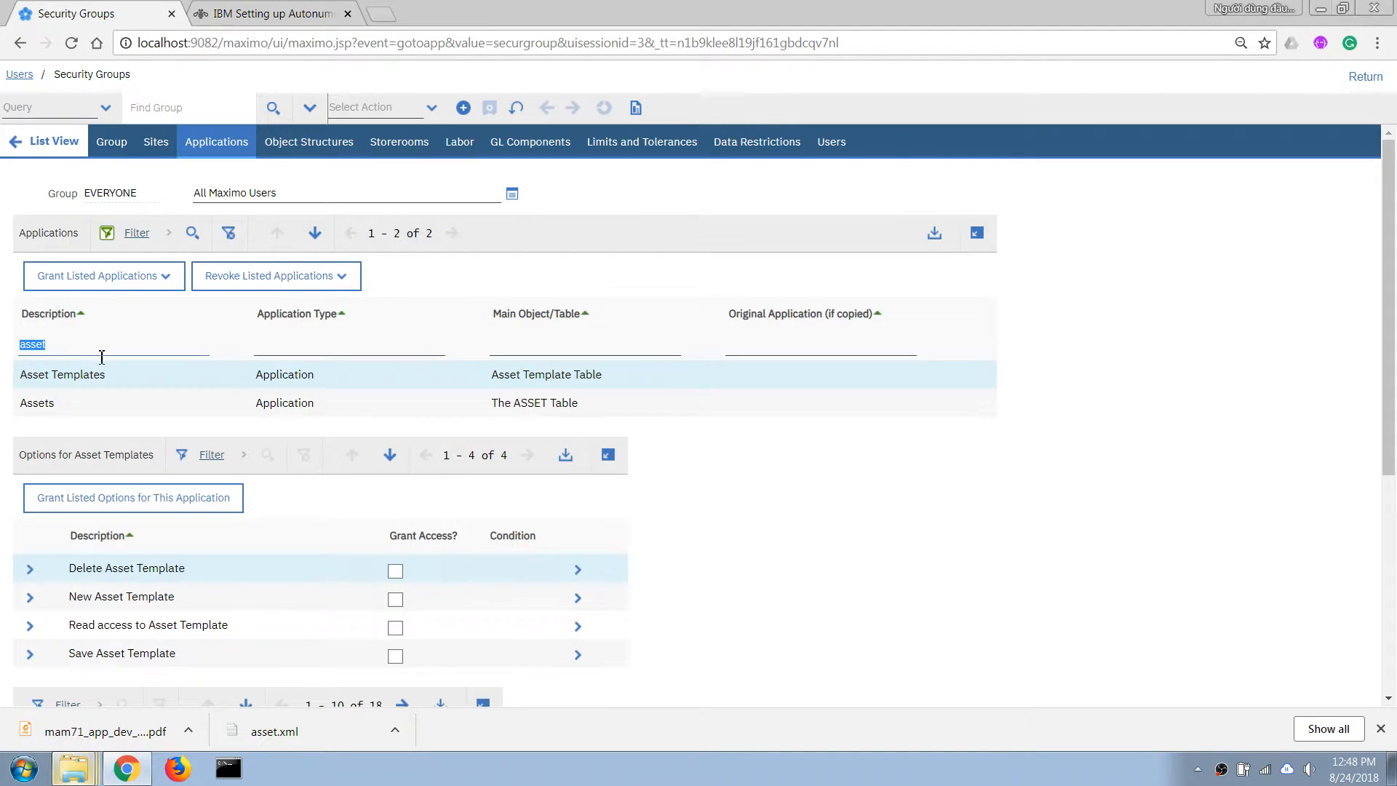
{"action": "scroll", "coordinate": [221, 468], "scroll_direction": "down", "scroll_amount": 4}
{"action": "scroll", "coordinate": [356, 540], "scroll_direction": "down", "scroll_amount": 1}
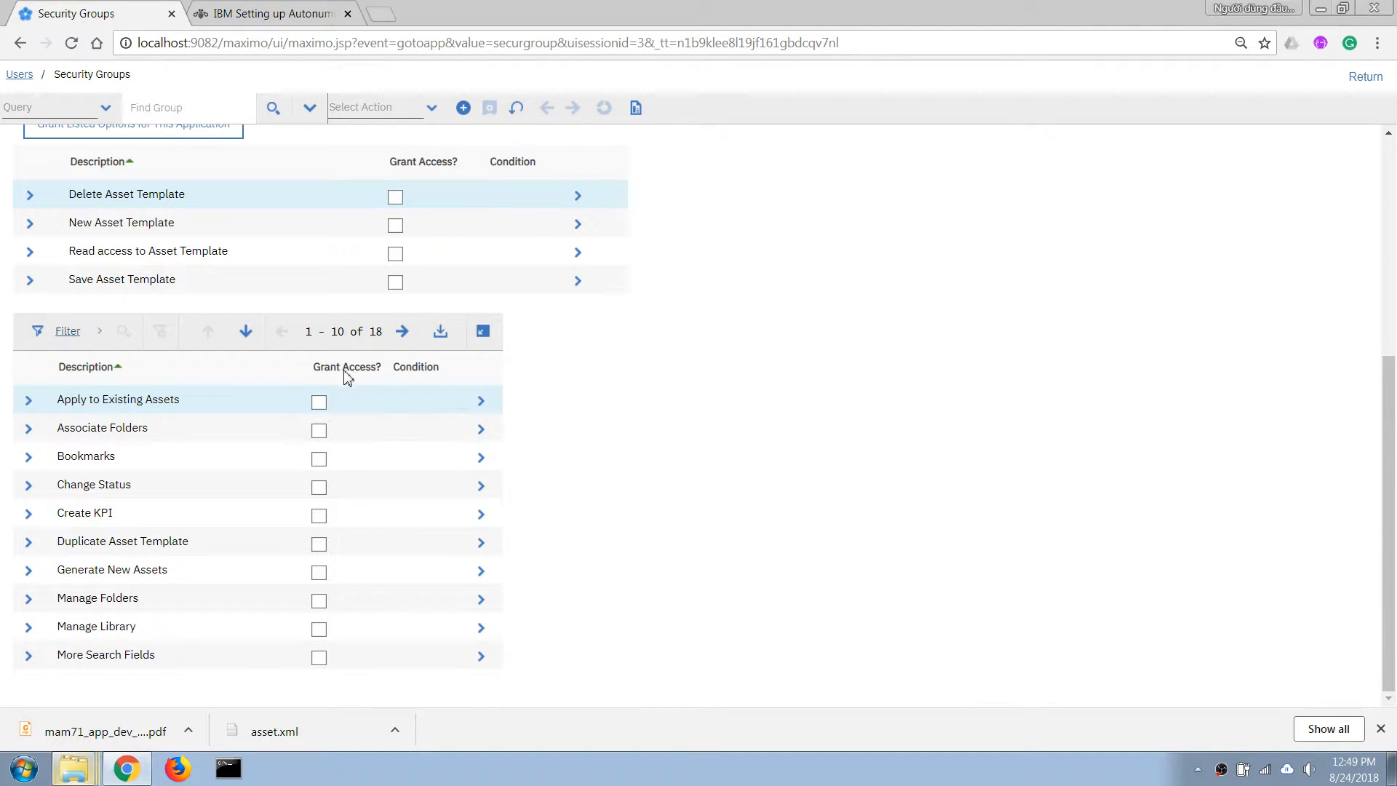
{"action": "left_click", "coordinate": [401, 331]}
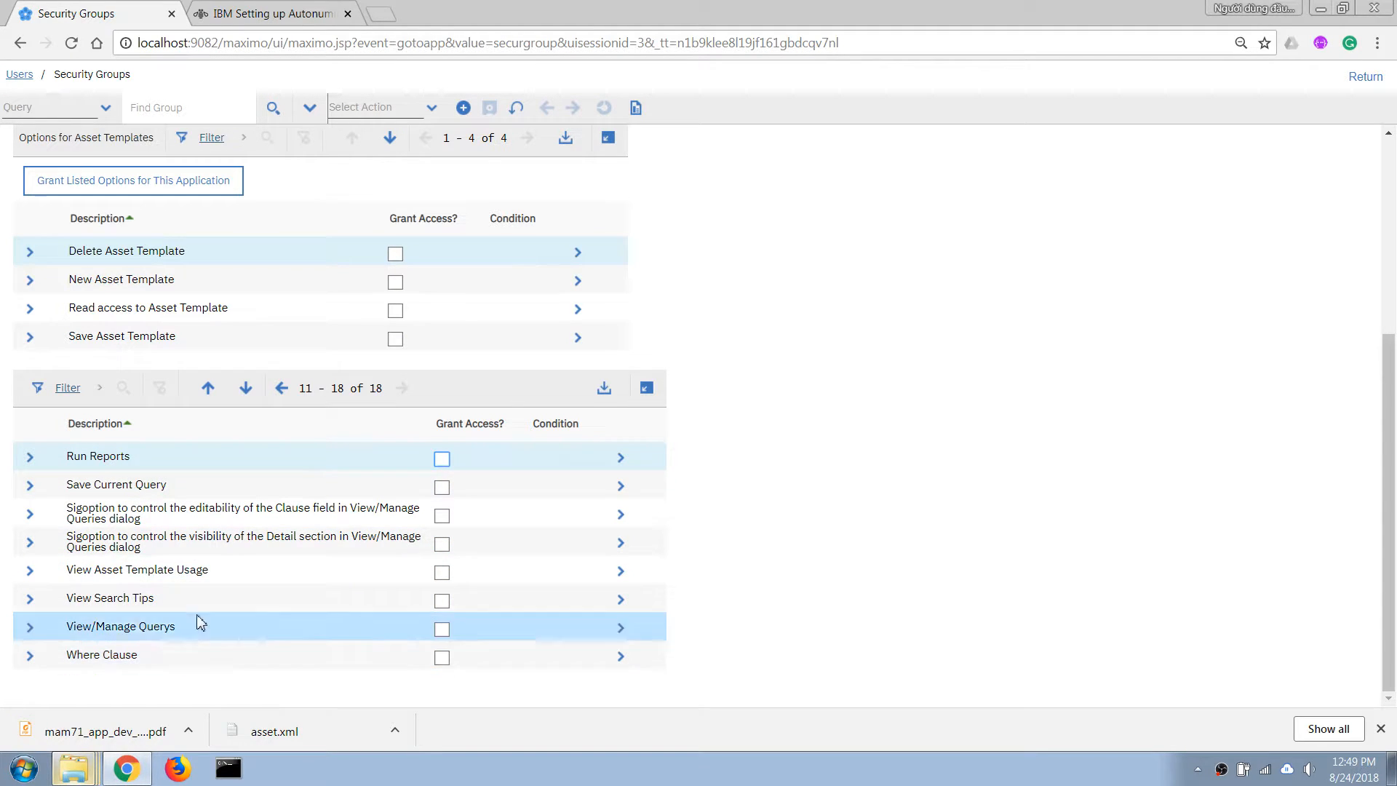
{"action": "scroll", "coordinate": [123, 351], "scroll_direction": "up", "scroll_amount": 4}
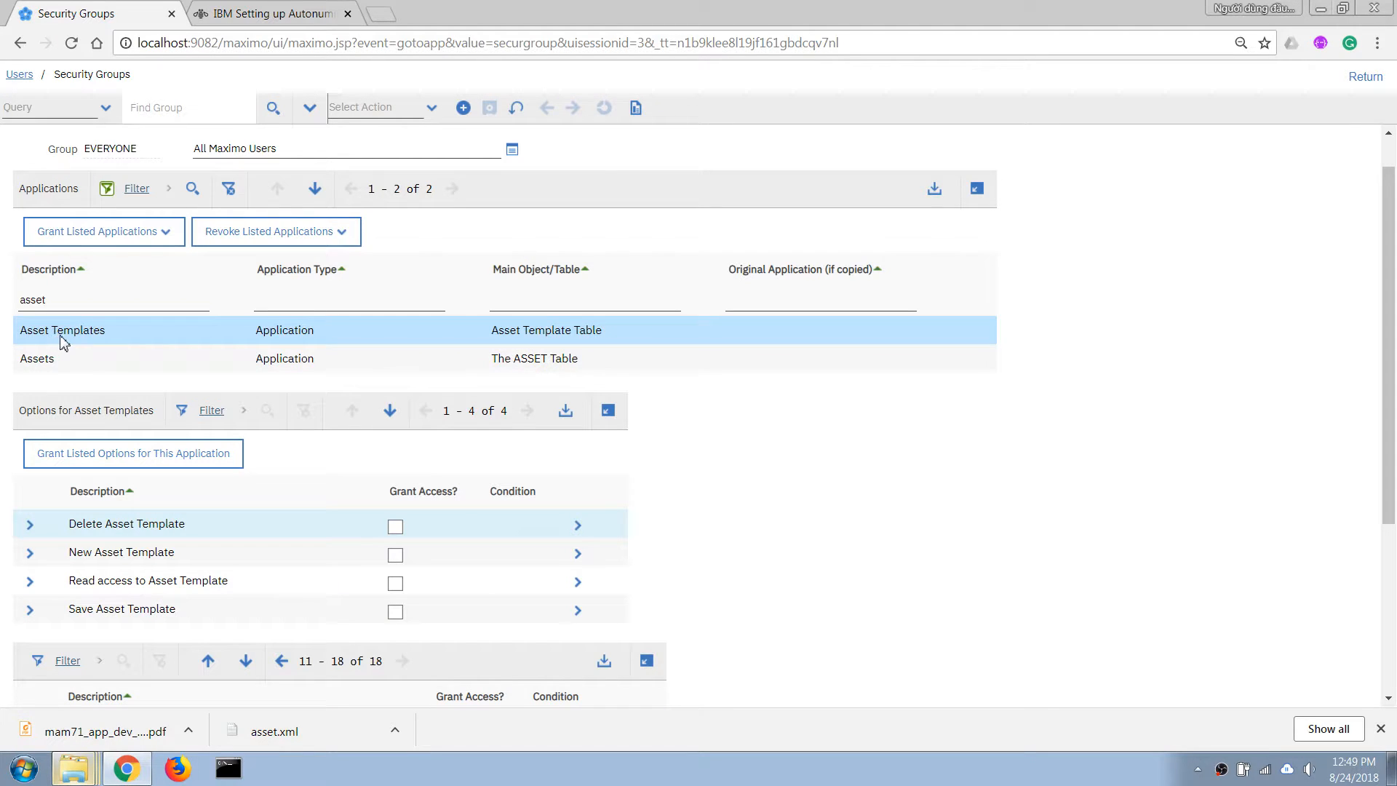
{"action": "left_click", "coordinate": [40, 361]}
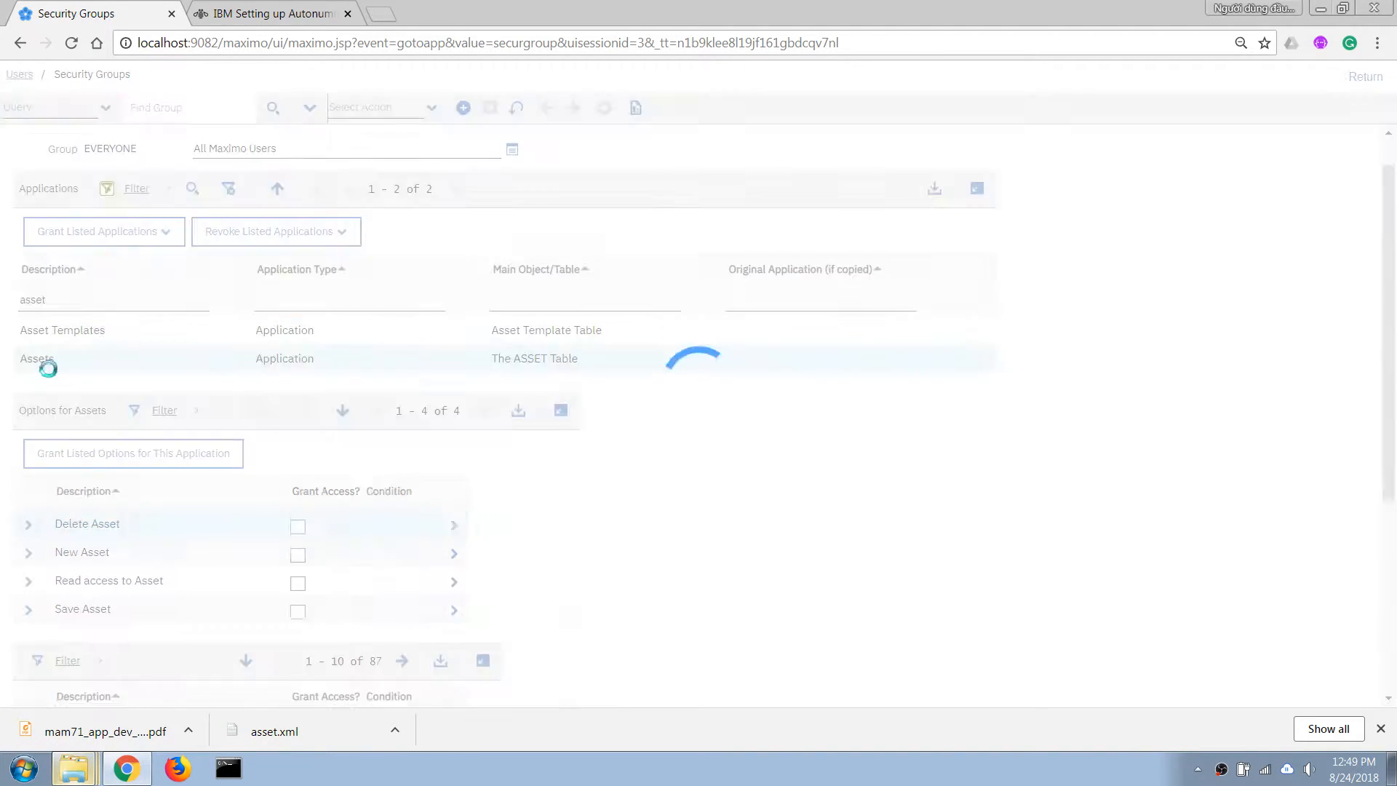
Step: Search the signature options of the Assets application for show, clear the filter, and look through the full option list
{"action": "scroll", "coordinate": [218, 436], "scroll_direction": "down", "scroll_amount": 5}
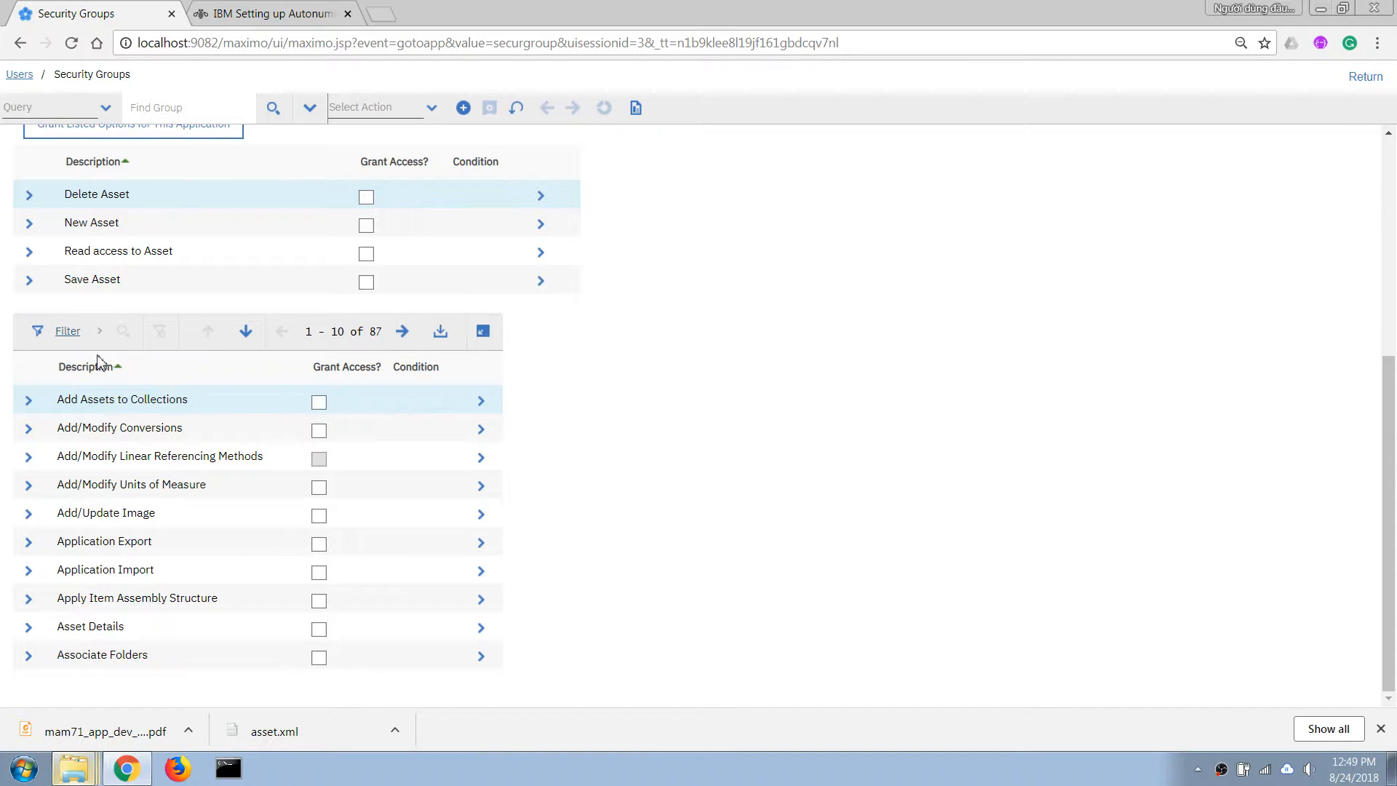
{"action": "left_click", "coordinate": [67, 331]}
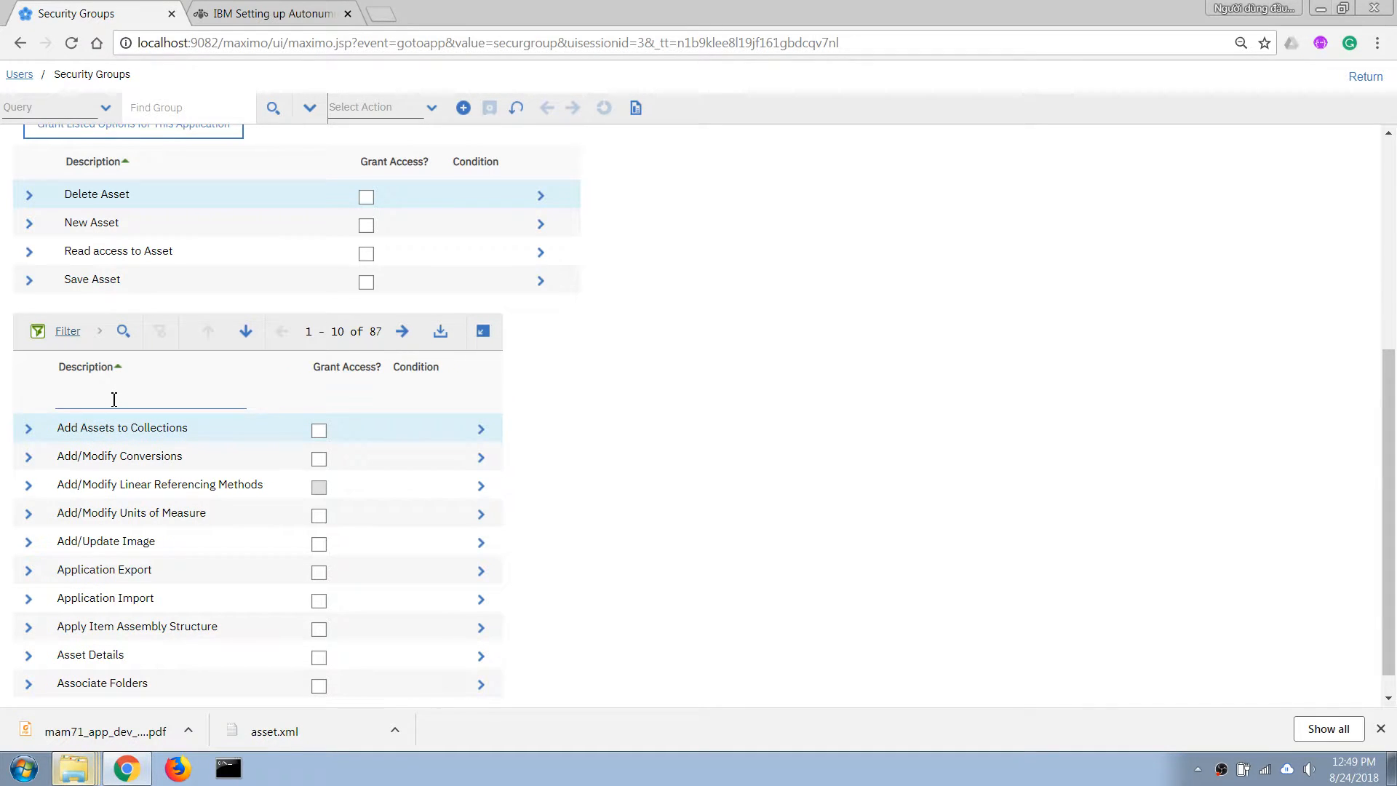
{"action": "key", "text": "Return"}
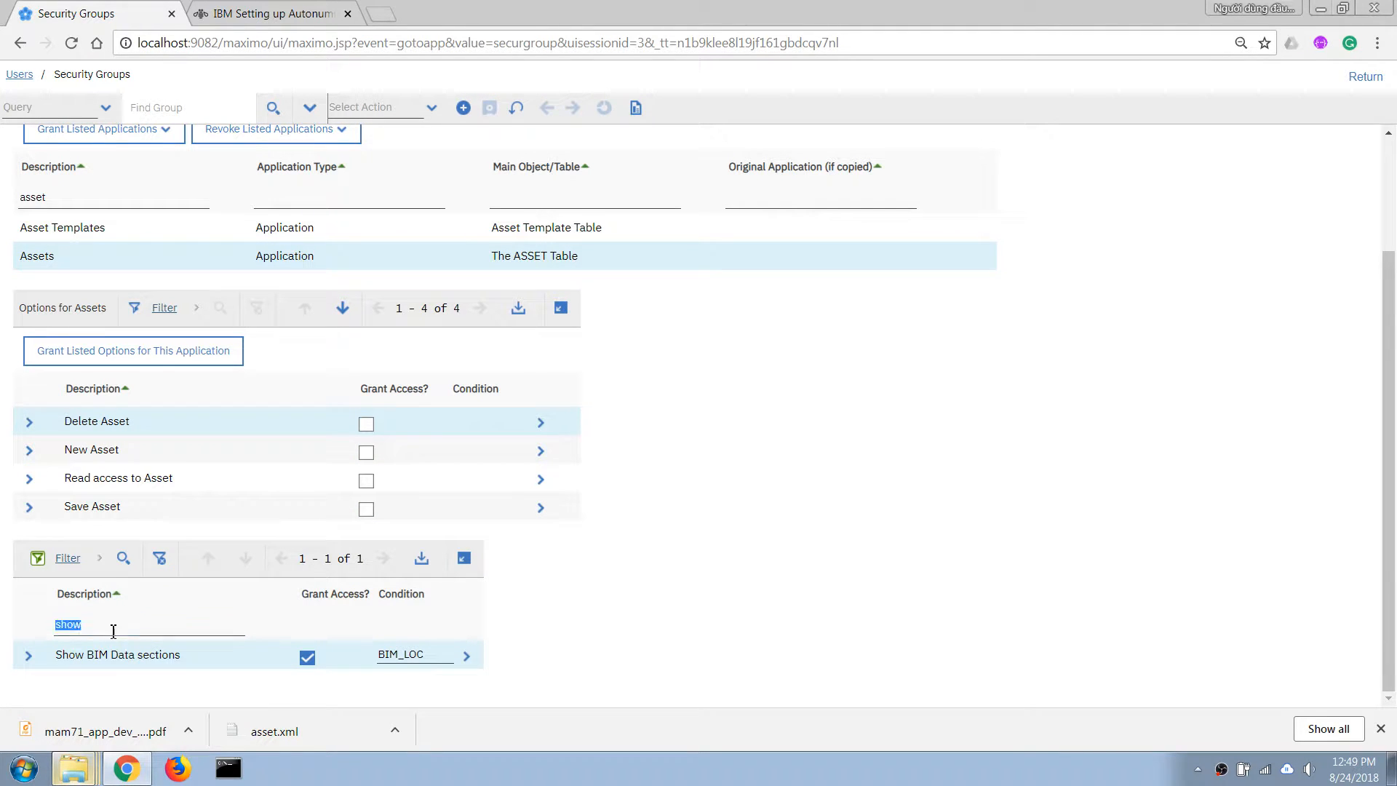
{"action": "key", "text": "BackSpace"}
{"action": "key", "text": "Return"}
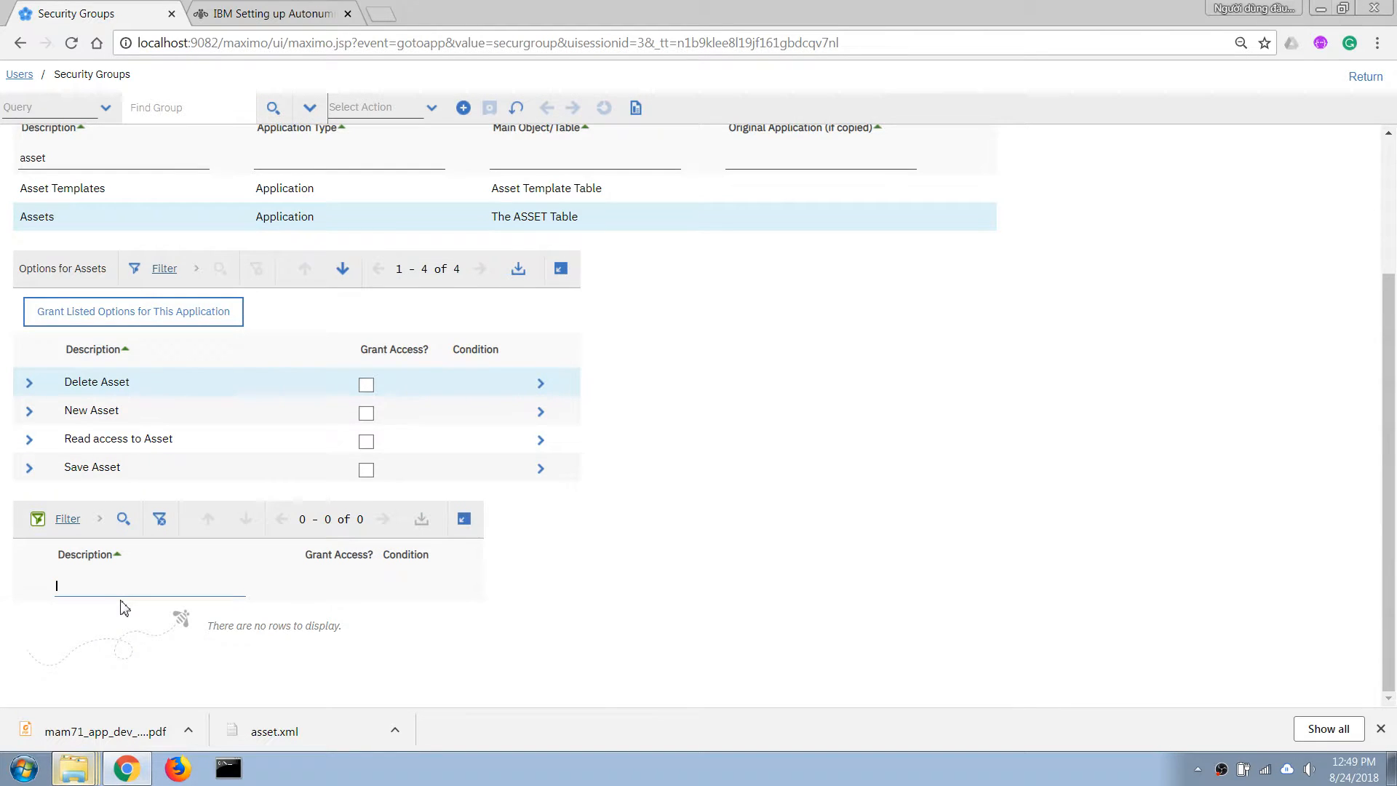
{"action": "key", "text": "Return"}
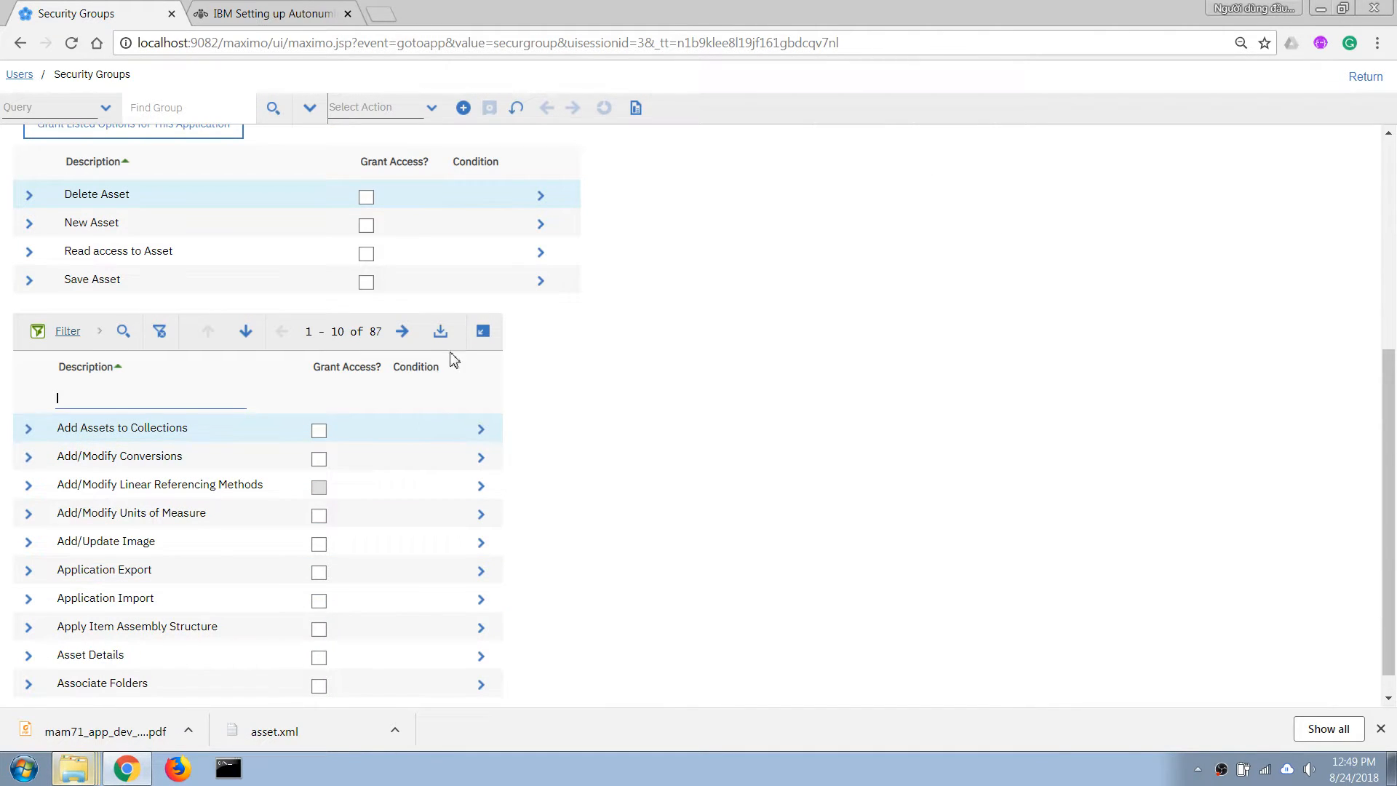
{"action": "left_click", "coordinate": [402, 331]}
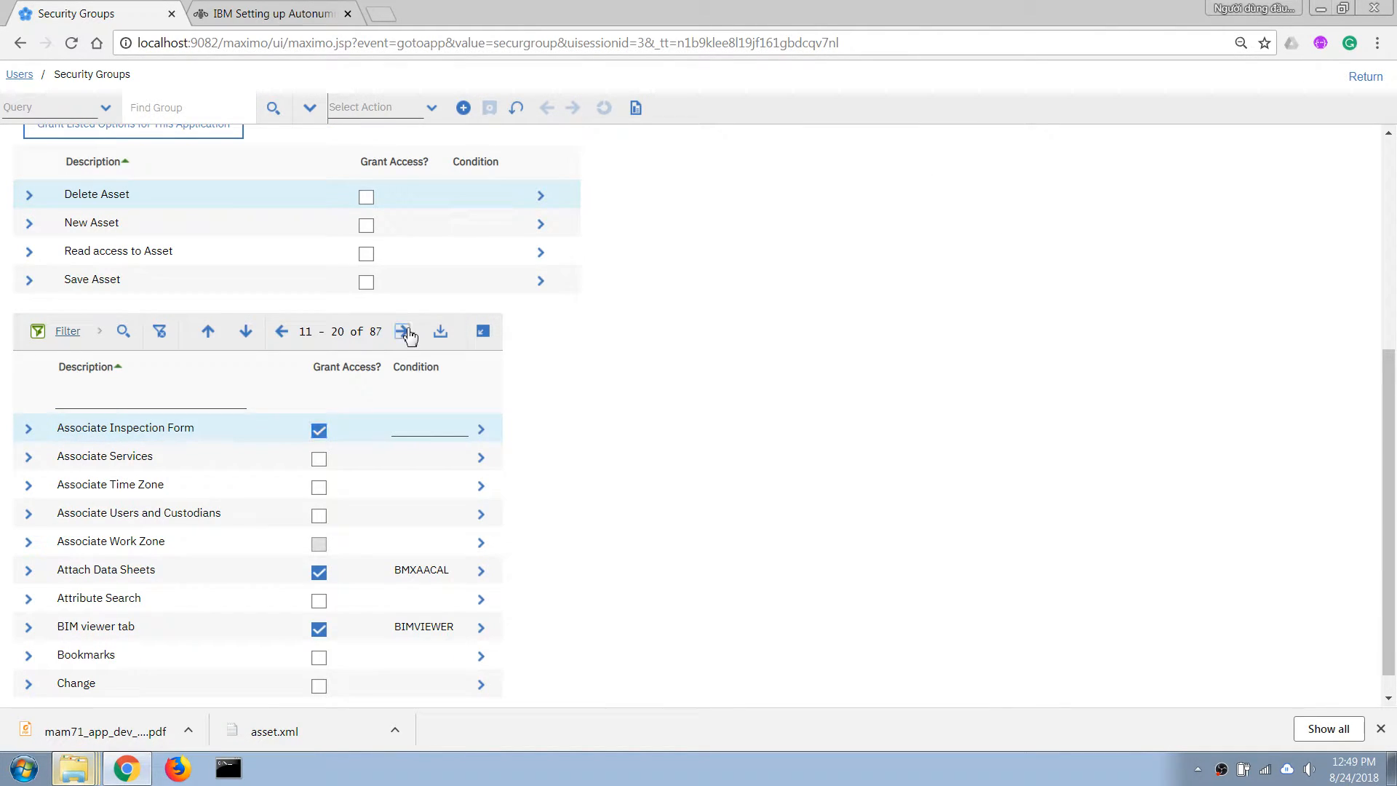
{"action": "left_click", "coordinate": [402, 332]}
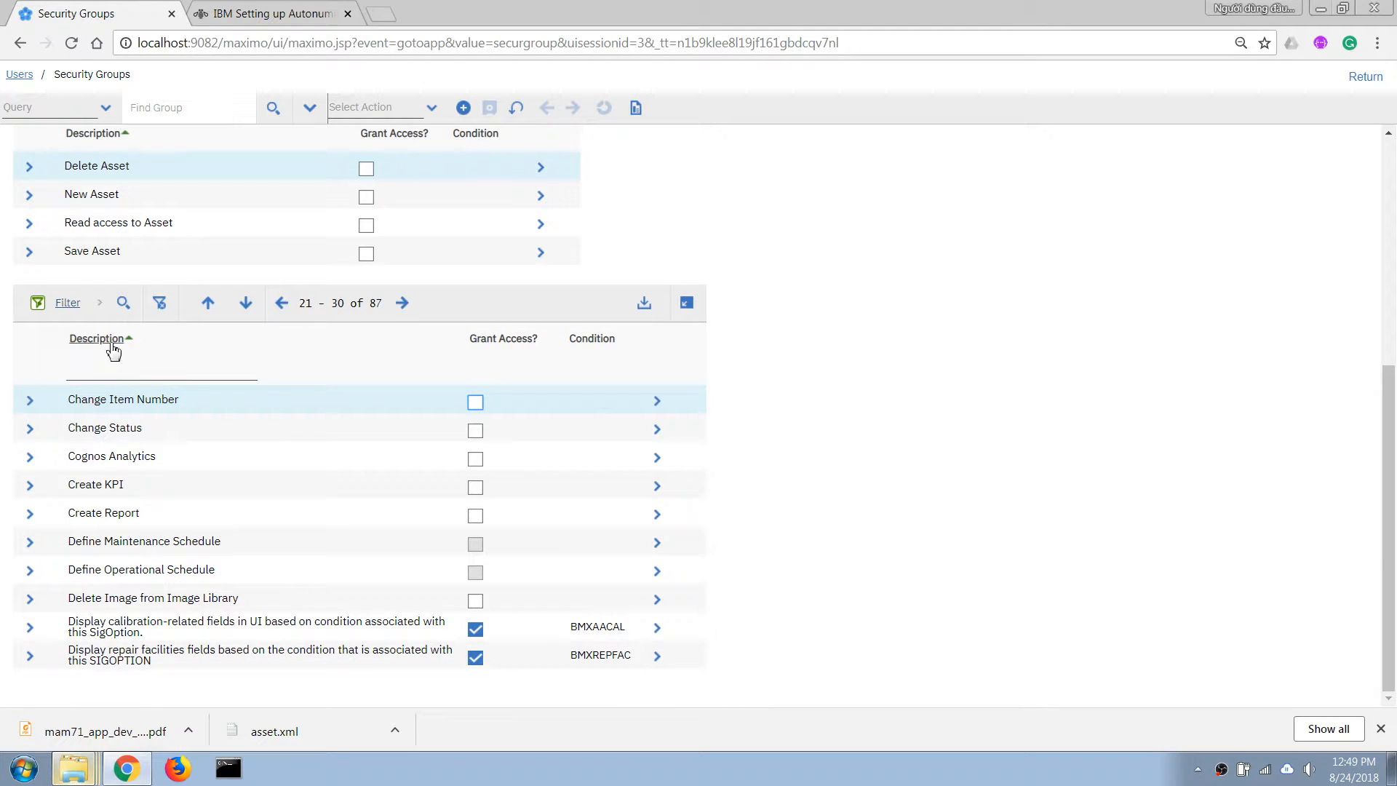
Step: Filter the Assets options by shift, grant access to Show/Hide Shift details, and save the EVERYONE group
{"action": "left_click", "coordinate": [110, 379]}
{"action": "type", "text": "shift"}
{"action": "key", "text": "Return"}
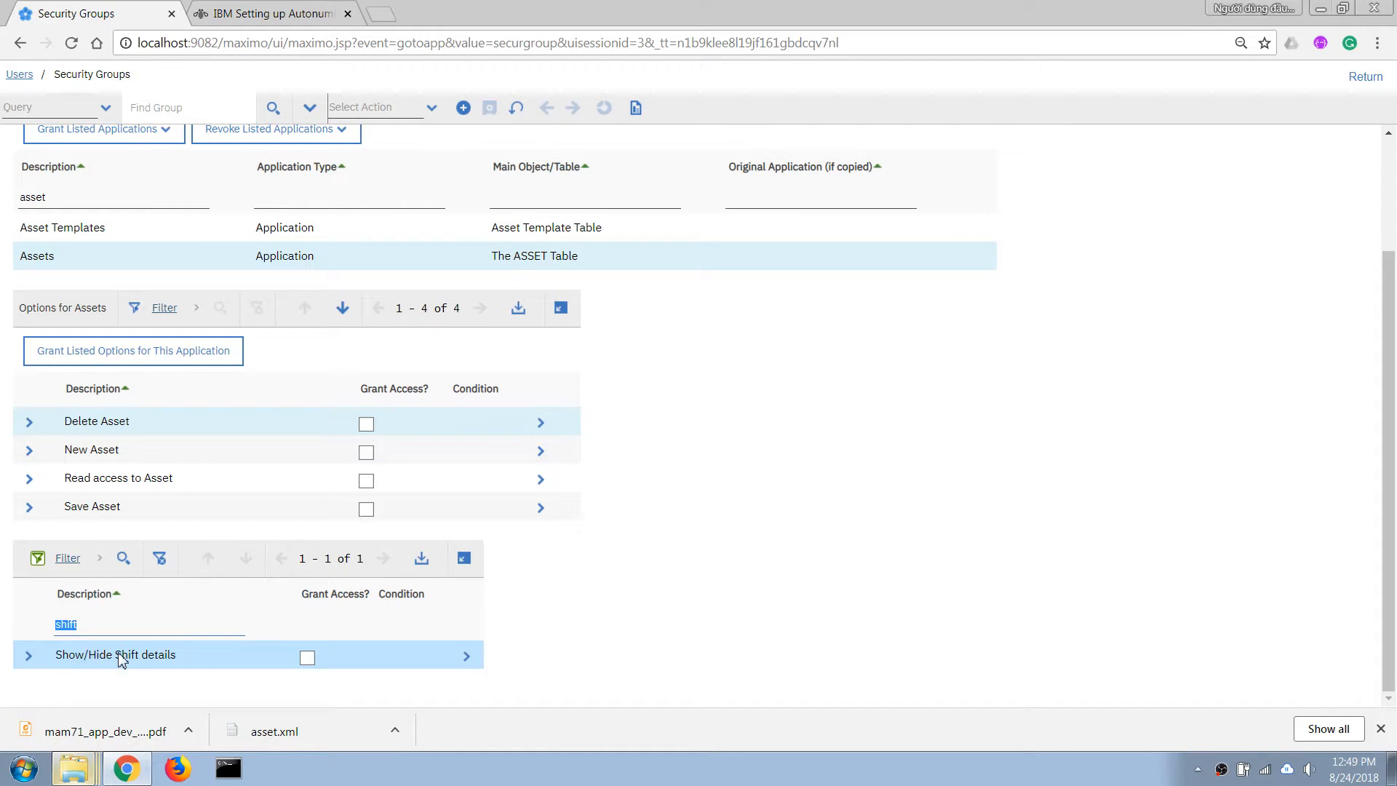
{"action": "left_click", "coordinate": [307, 659]}
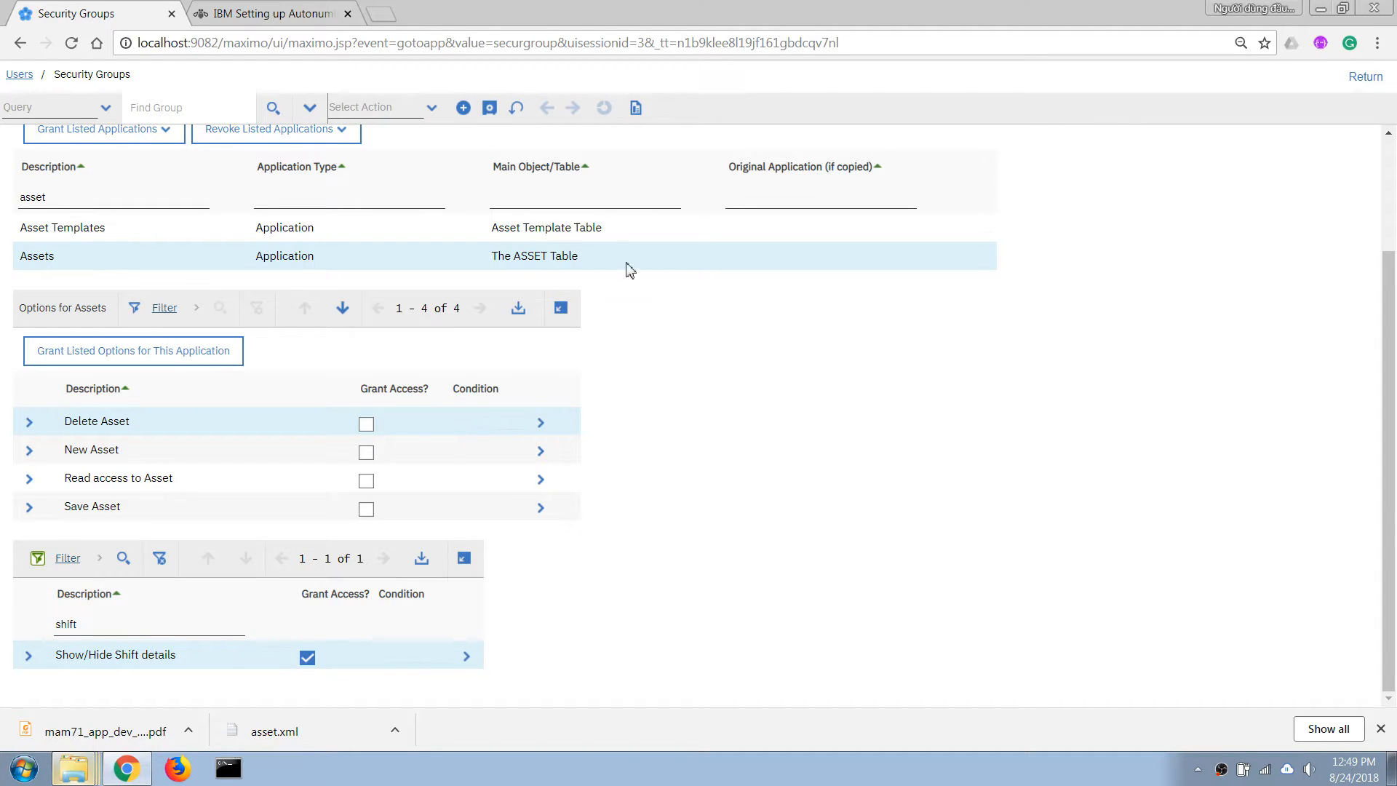
{"action": "left_click", "coordinate": [488, 108]}
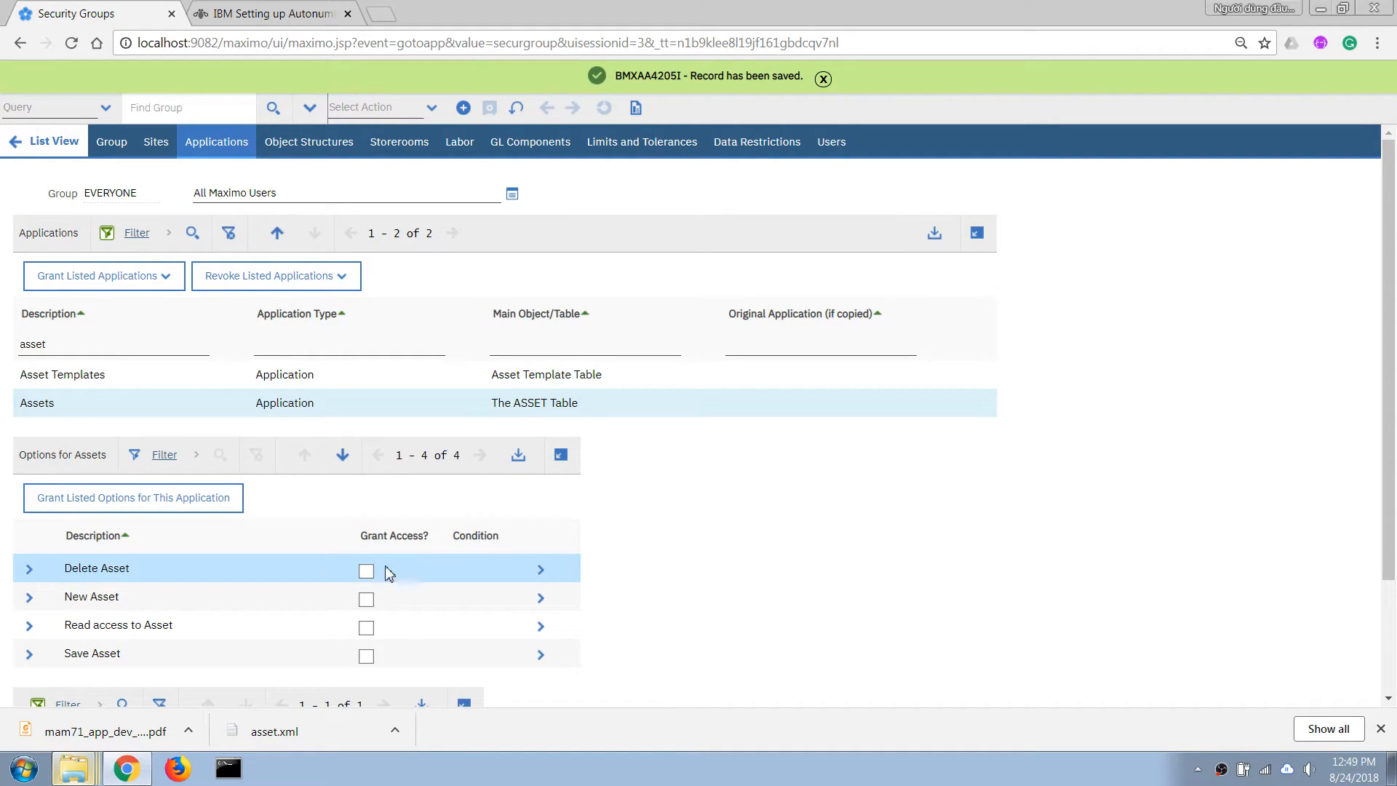
Step: Return from the security group to the user record, sign out of Maximo, and sign back in as maxadmin
{"action": "left_click", "coordinate": [33, 139]}
{"action": "left_click", "coordinate": [1366, 76]}
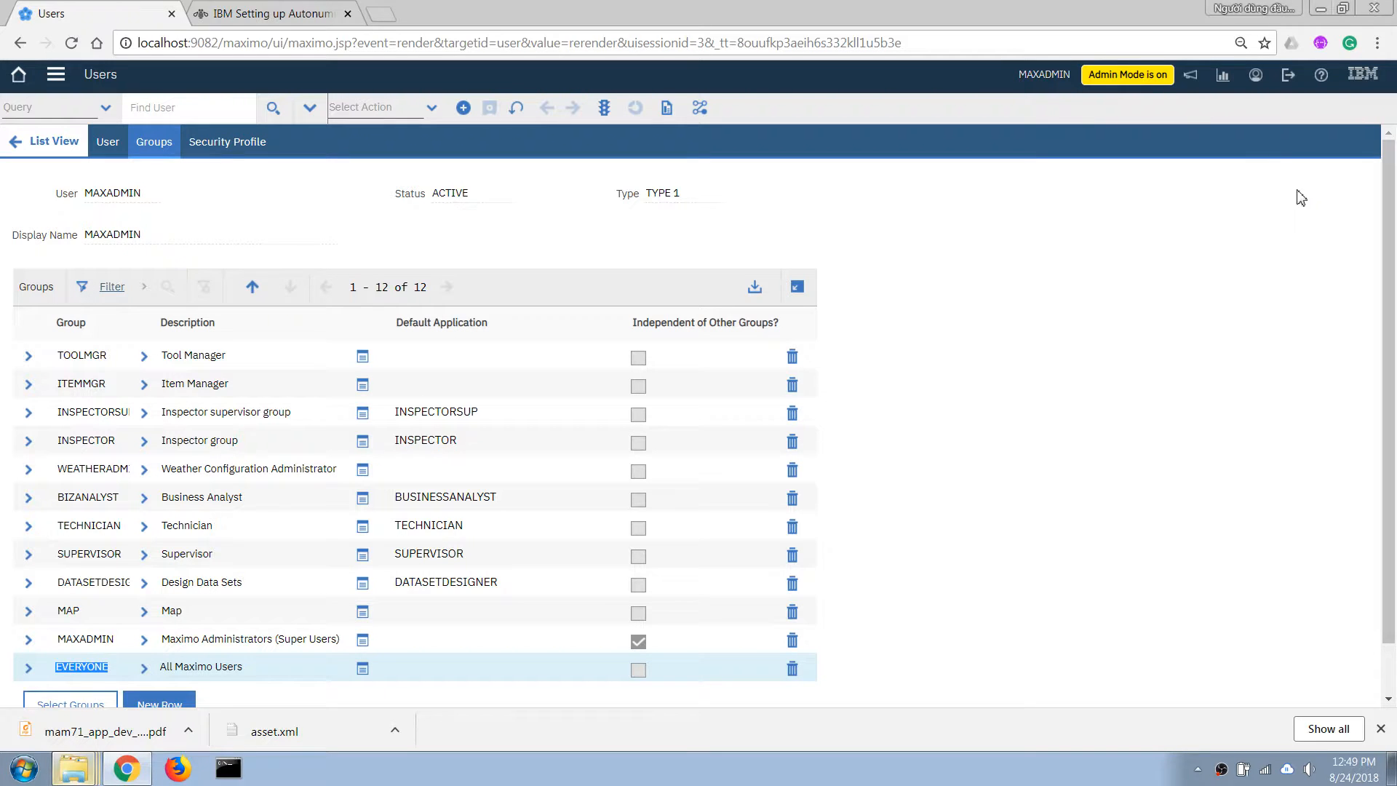
{"action": "left_click", "coordinate": [1288, 74]}
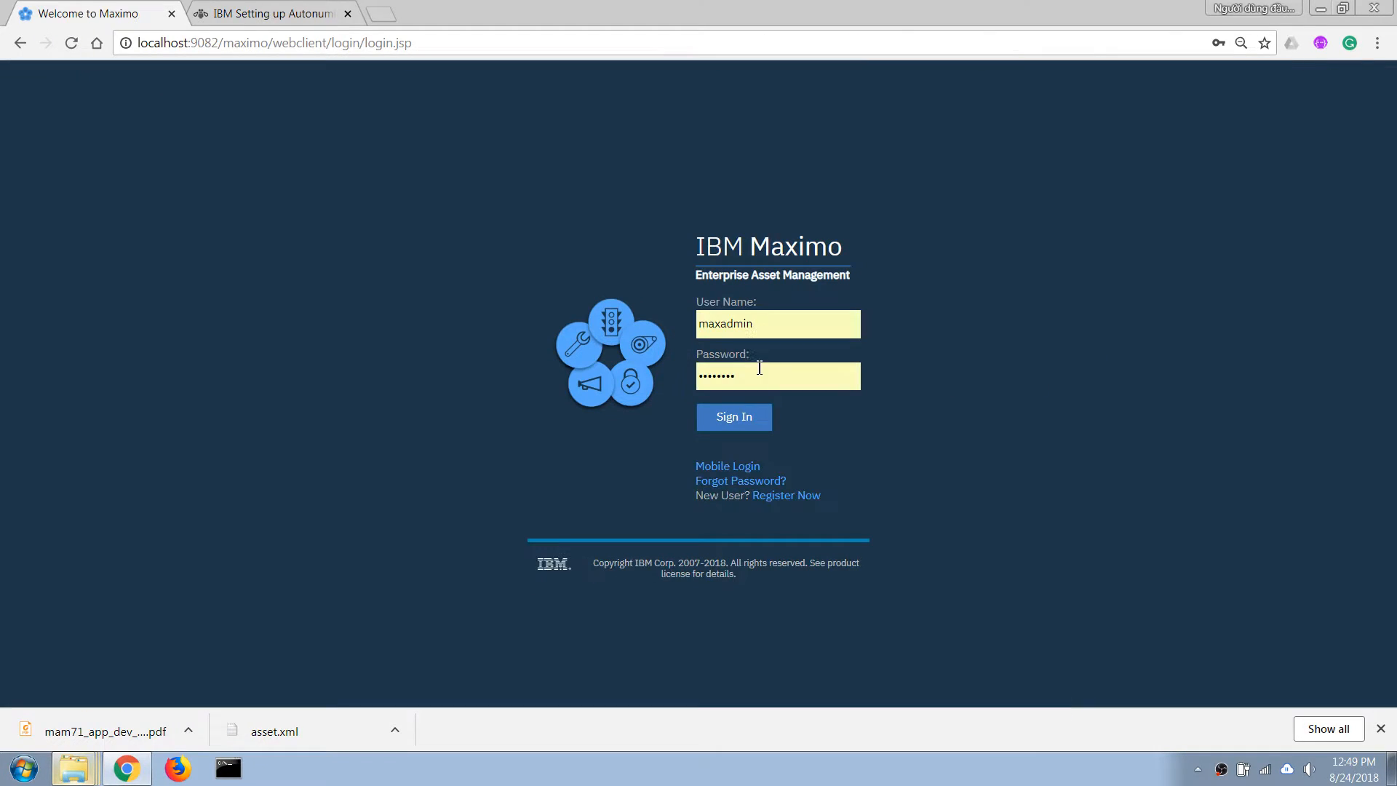
{"action": "left_click", "coordinate": [729, 422]}
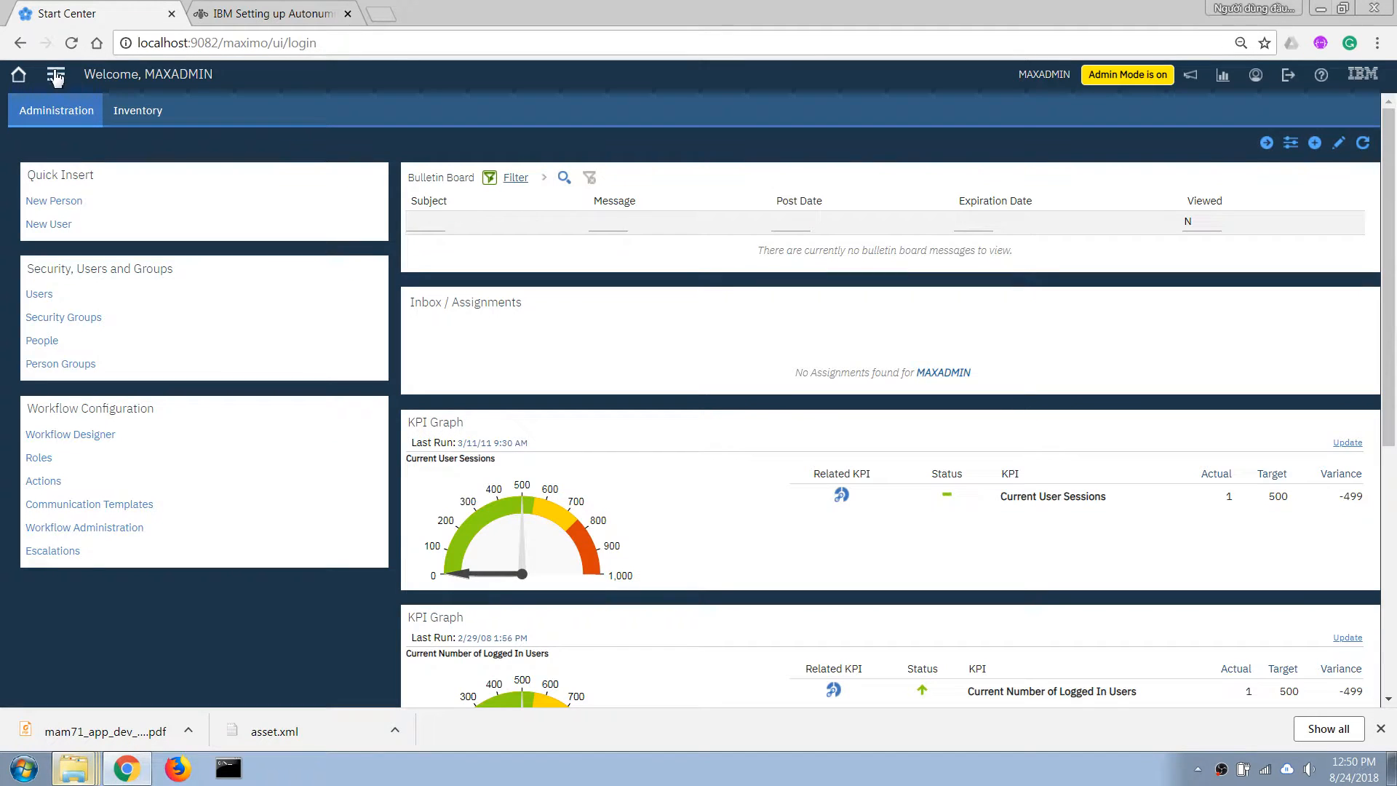
Step: Open asset 1004 in the Assets application and check its details for the Calendar and Shift fields
{"action": "left_click", "coordinate": [55, 73]}
{"action": "mouse_move", "coordinate": [146, 190]}
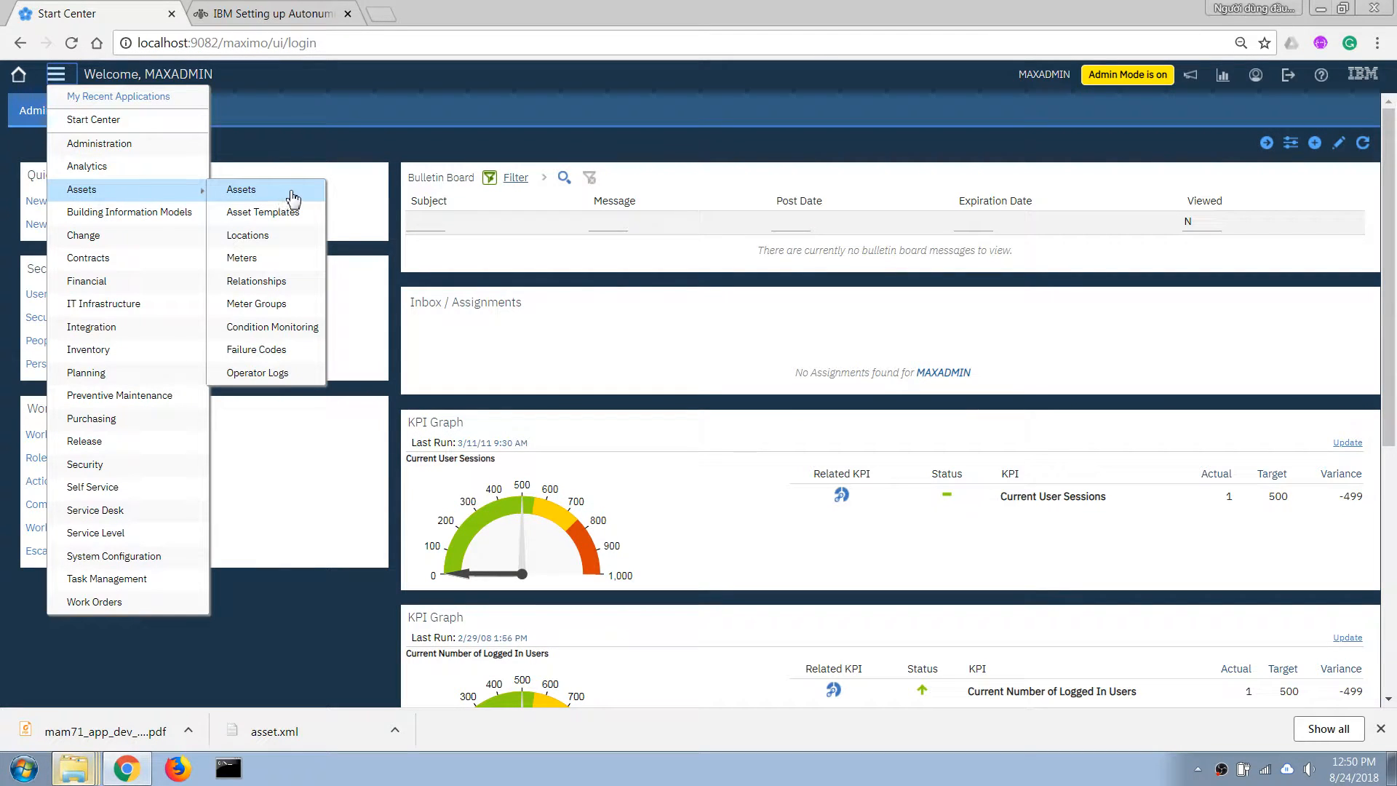
{"action": "left_click", "coordinate": [251, 191]}
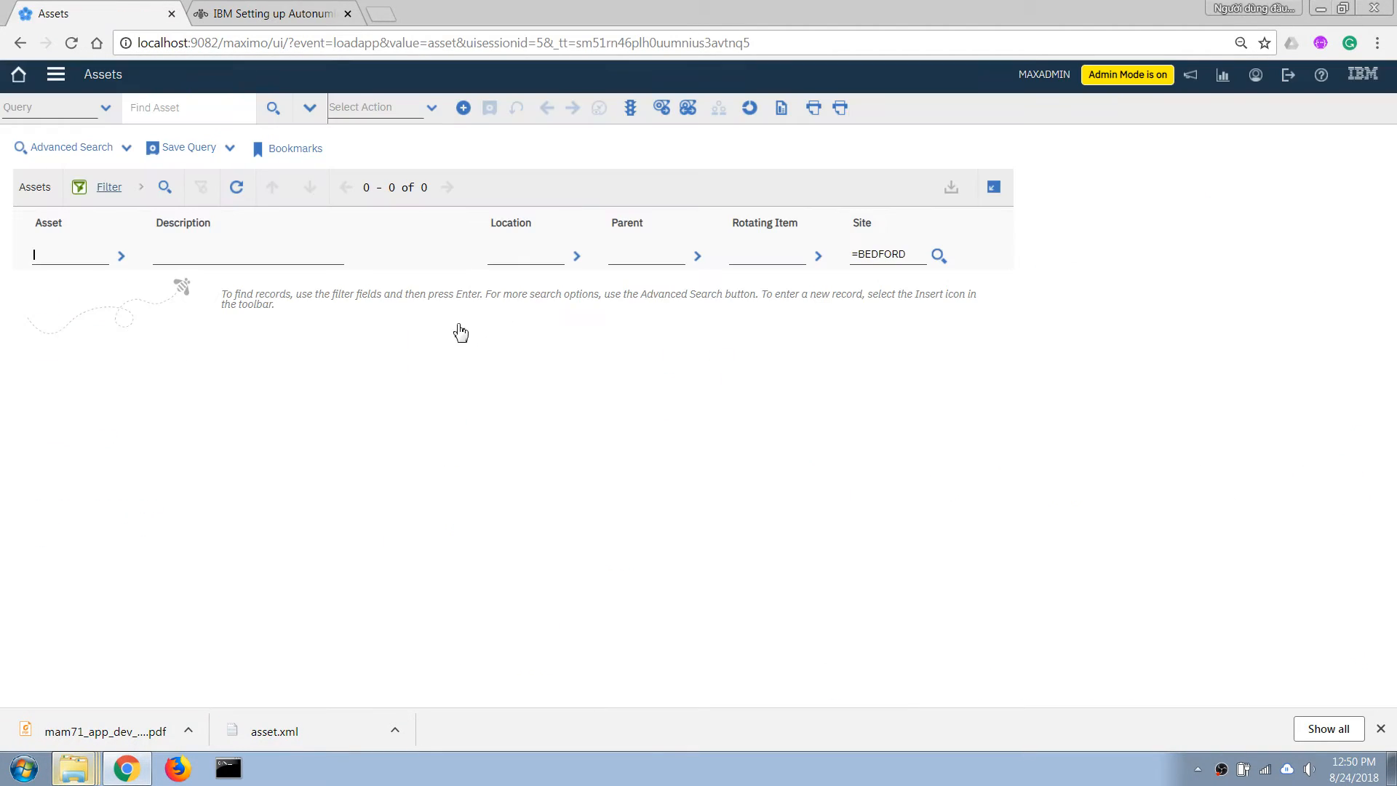
{"action": "key", "text": "Return"}
{"action": "left_click", "coordinate": [45, 285]}
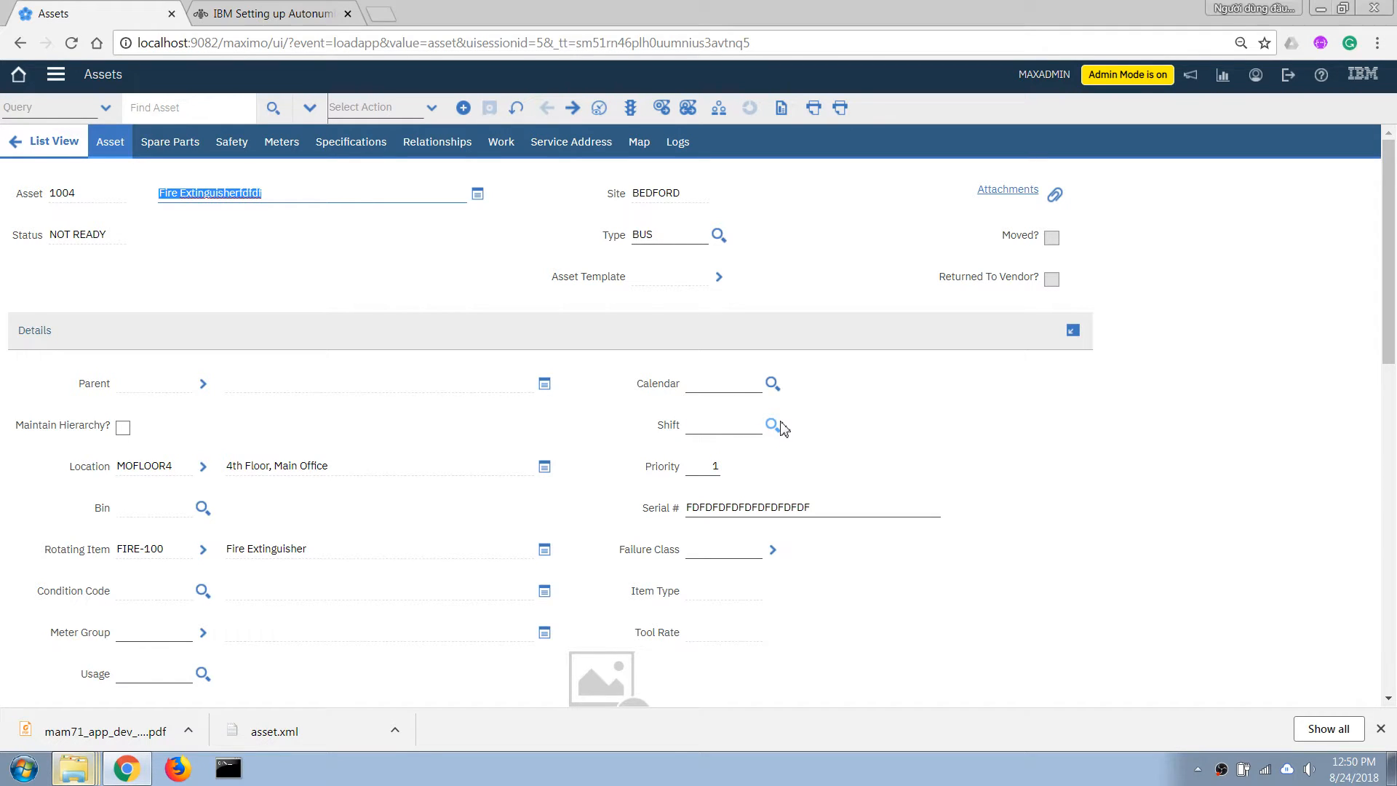
{"action": "left_click", "coordinate": [699, 468]}
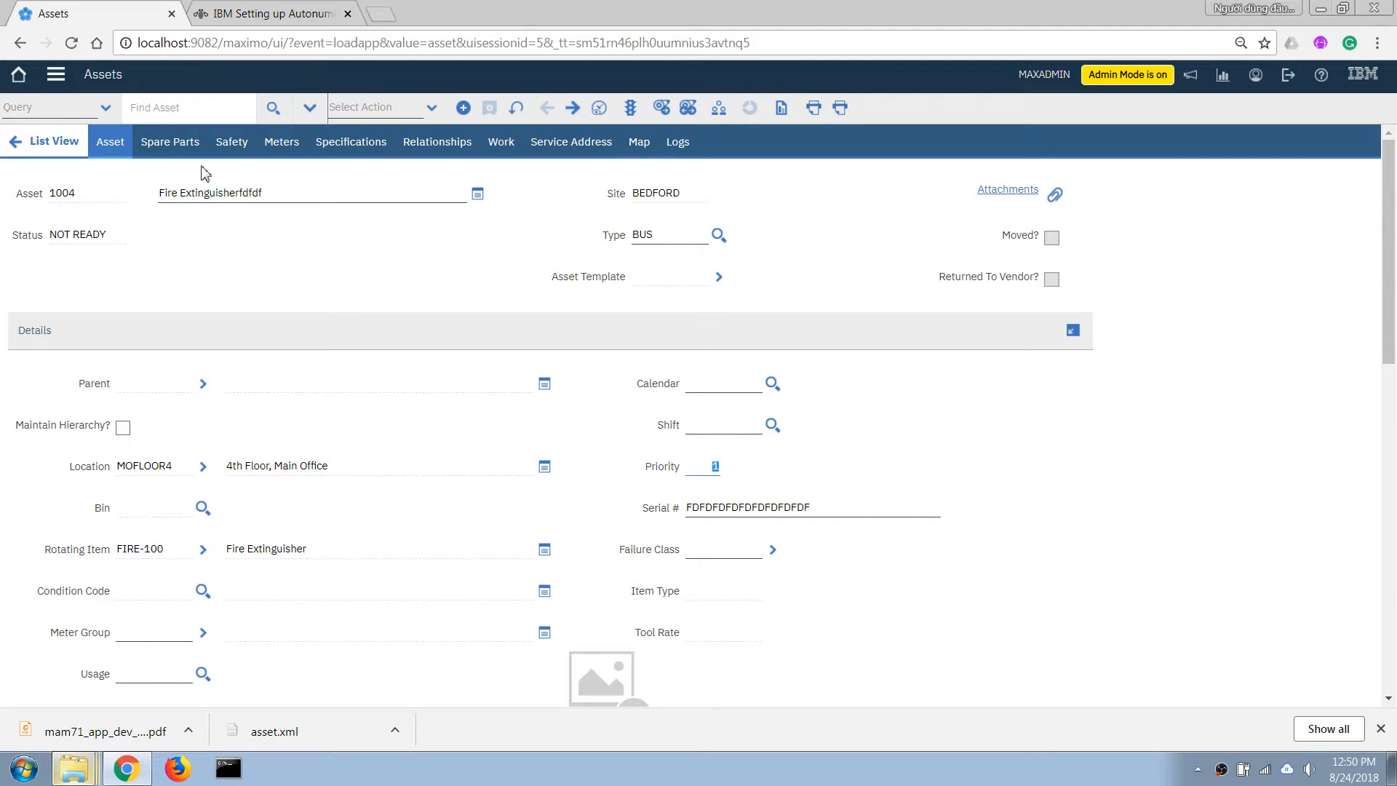
Step: Find the group everyone in the Security Groups application and open its application permissions
{"action": "left_click", "coordinate": [56, 74]}
{"action": "mouse_move", "coordinate": [134, 465]}
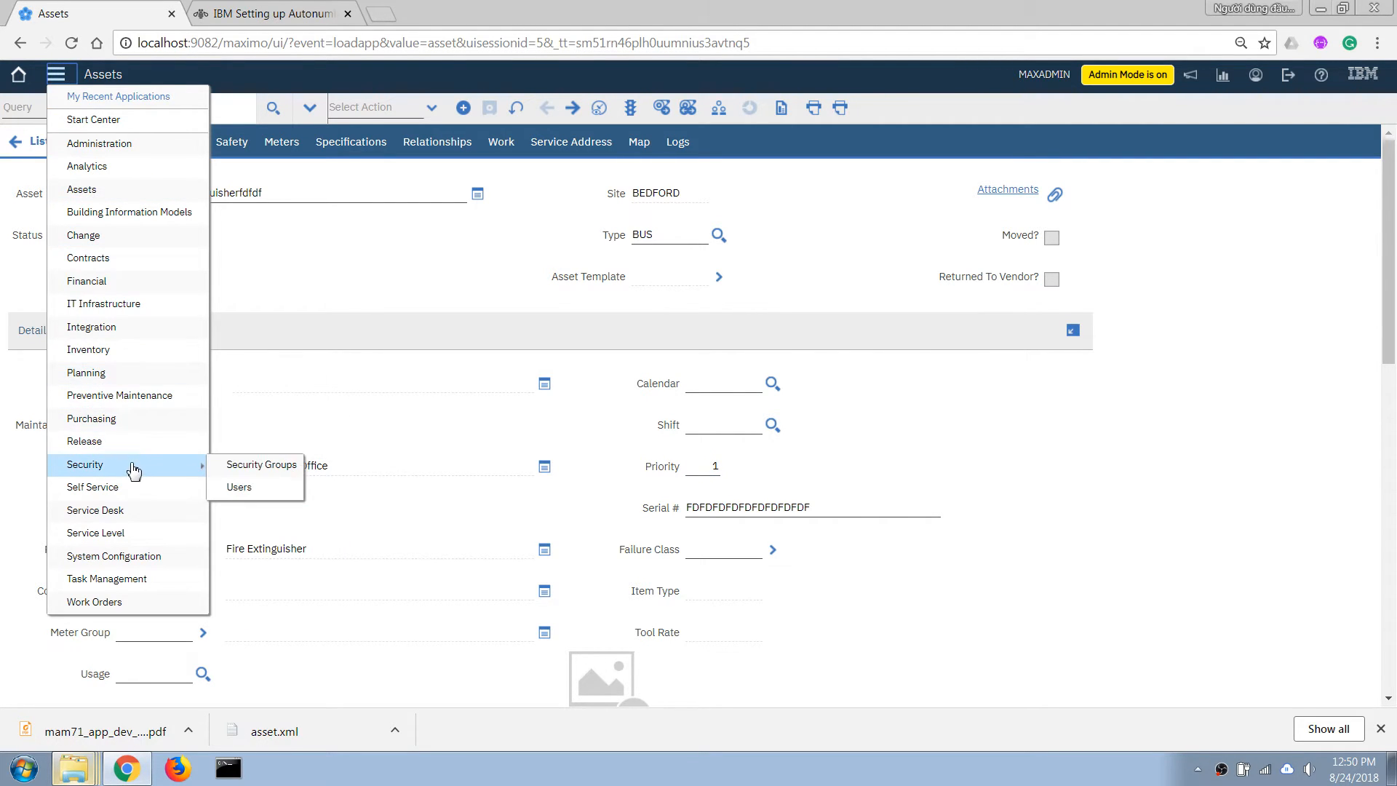
{"action": "left_click", "coordinate": [247, 469]}
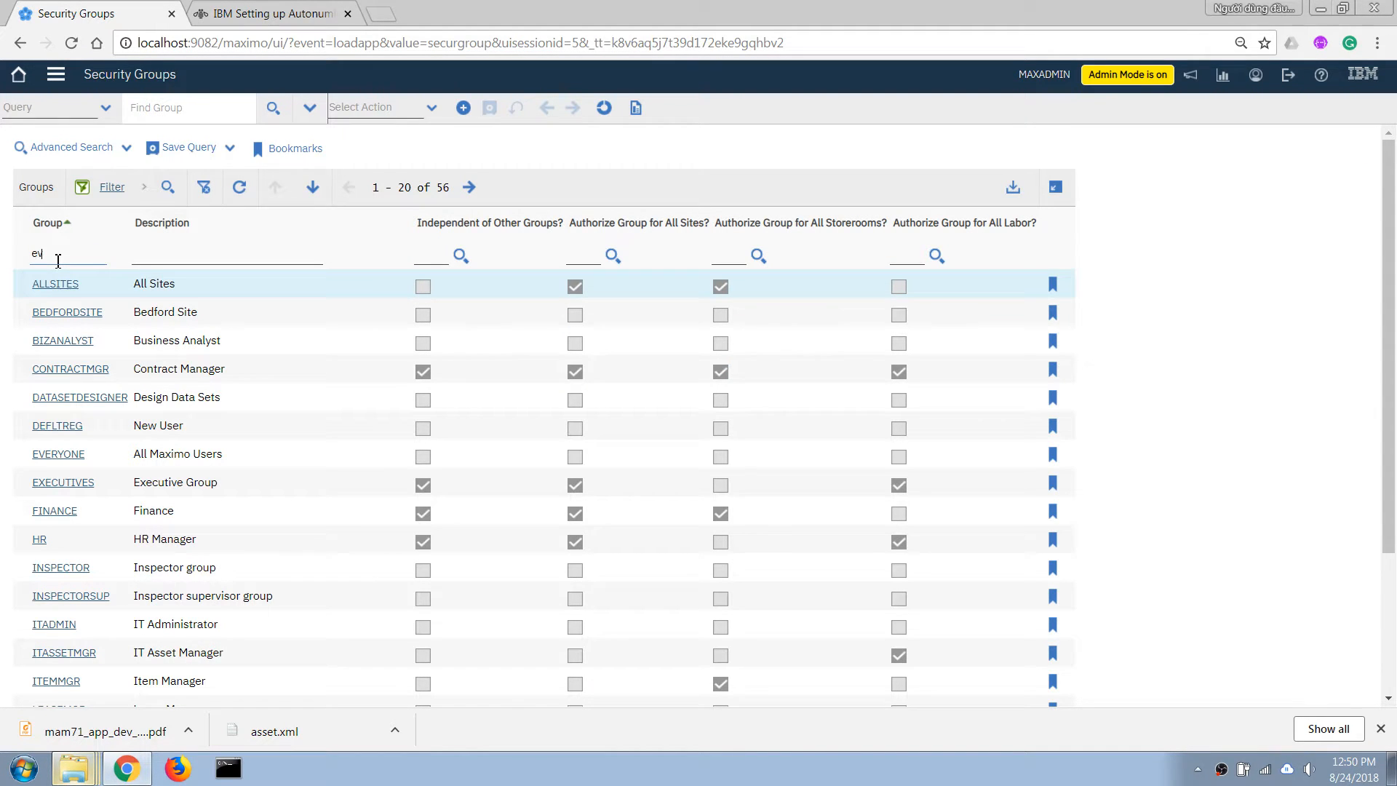
{"action": "key", "text": "Return"}
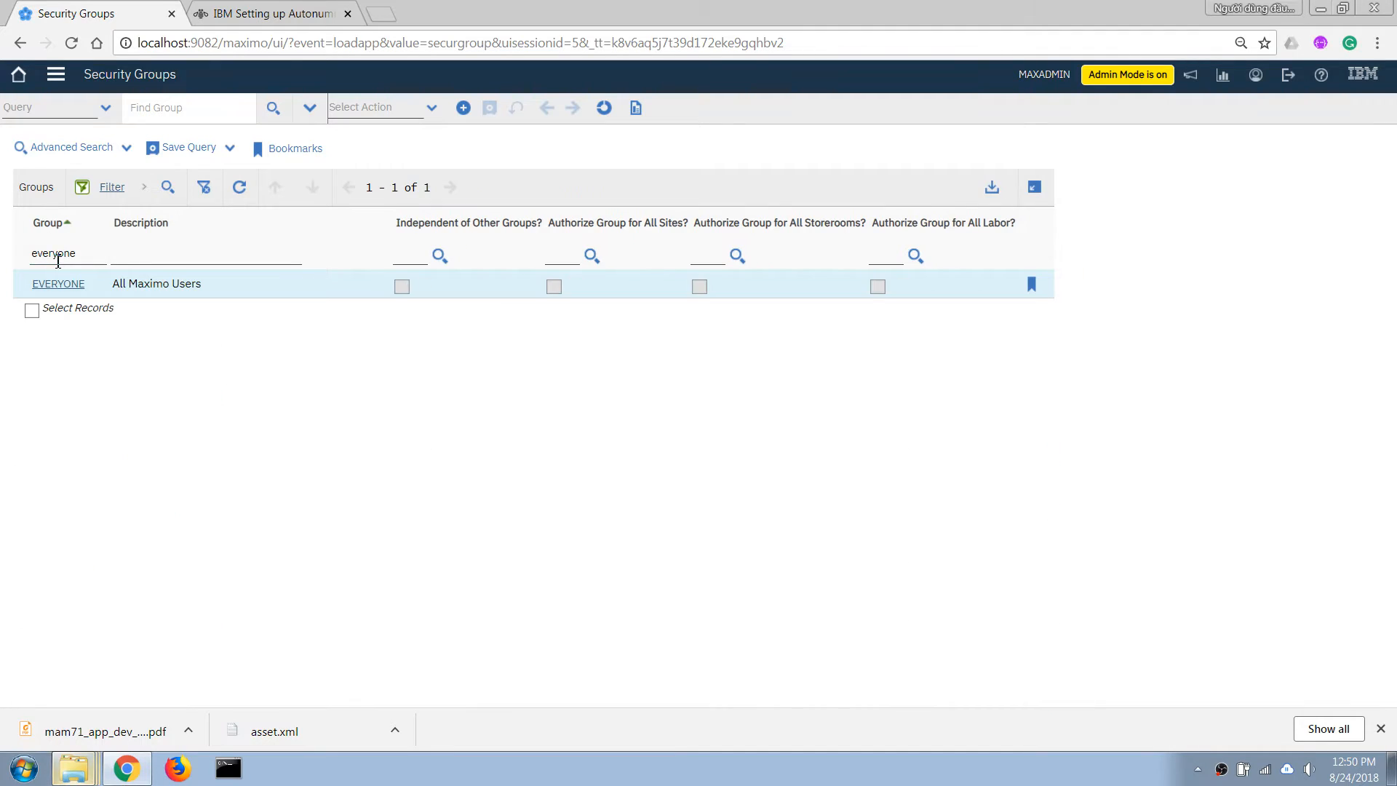
{"action": "left_click", "coordinate": [68, 284]}
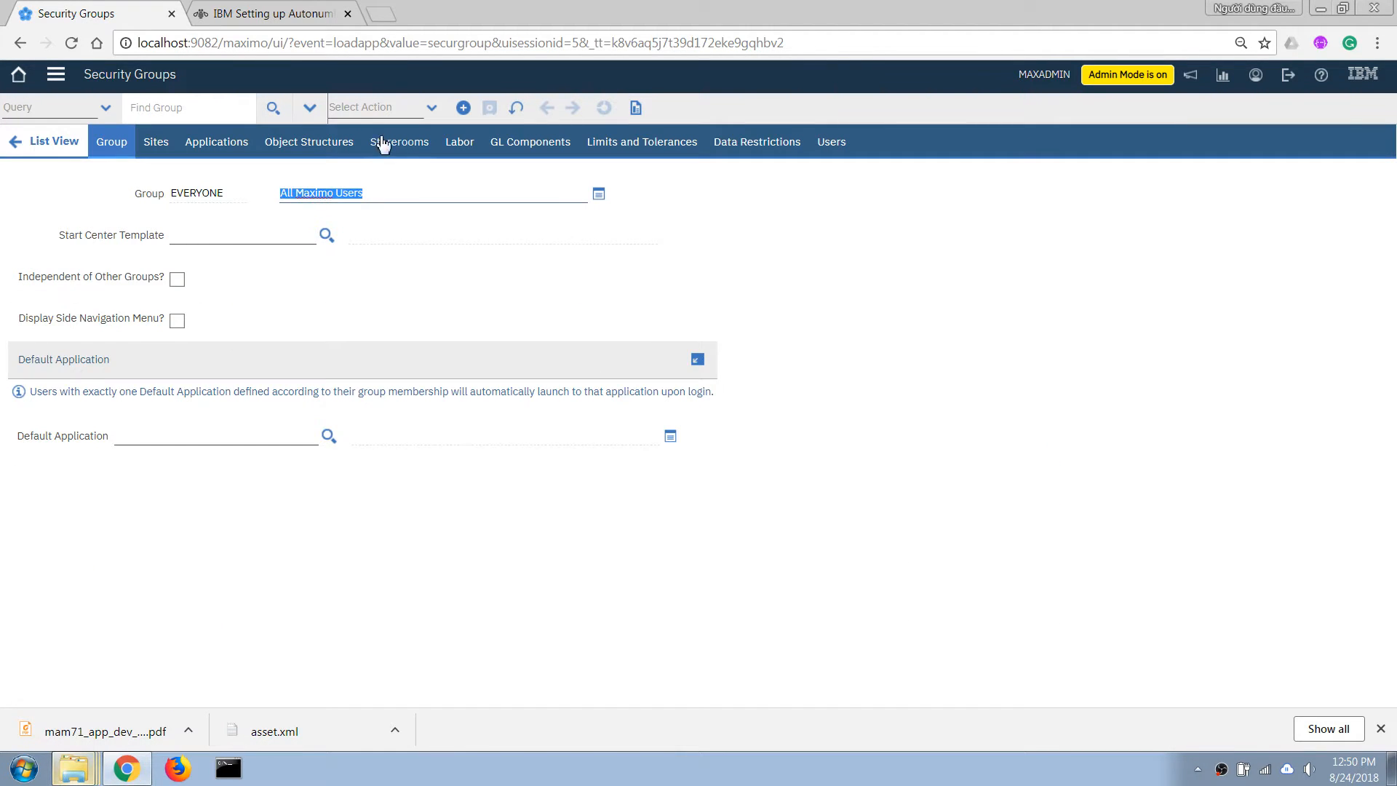
{"action": "left_click", "coordinate": [216, 142]}
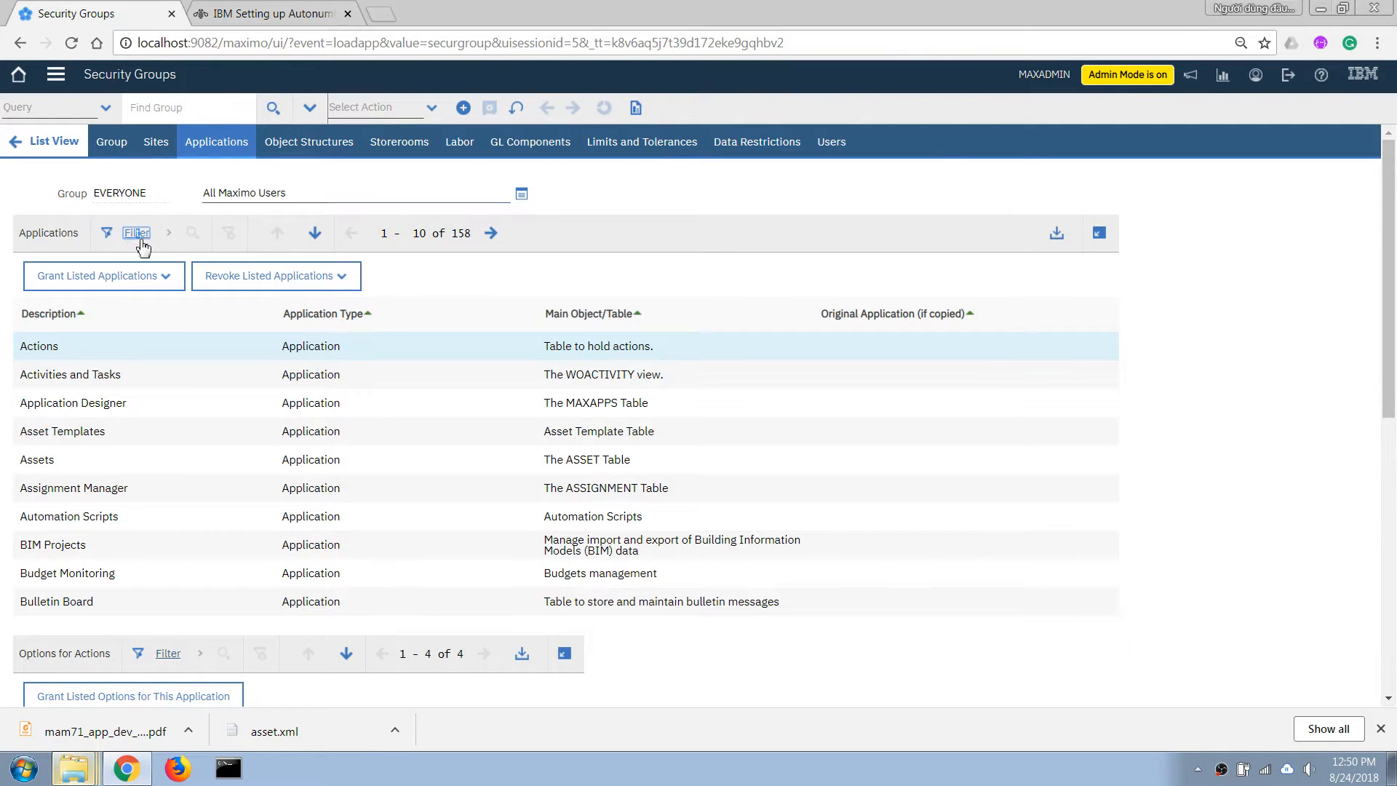
Step: Filter the group's application list by asset and select Assets to show its options
{"action": "left_click", "coordinate": [137, 232]}
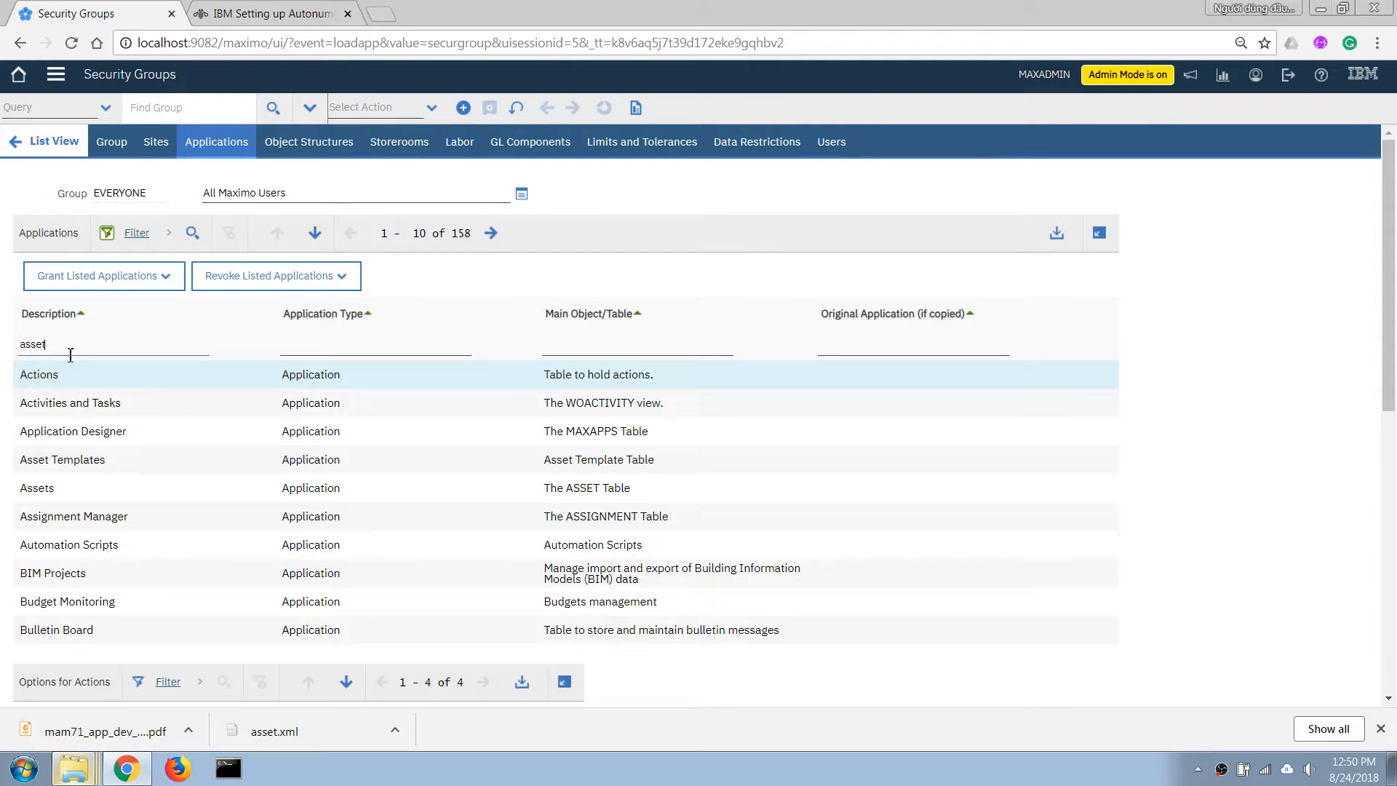
{"action": "key", "text": "Return"}
{"action": "left_click", "coordinate": [58, 402]}
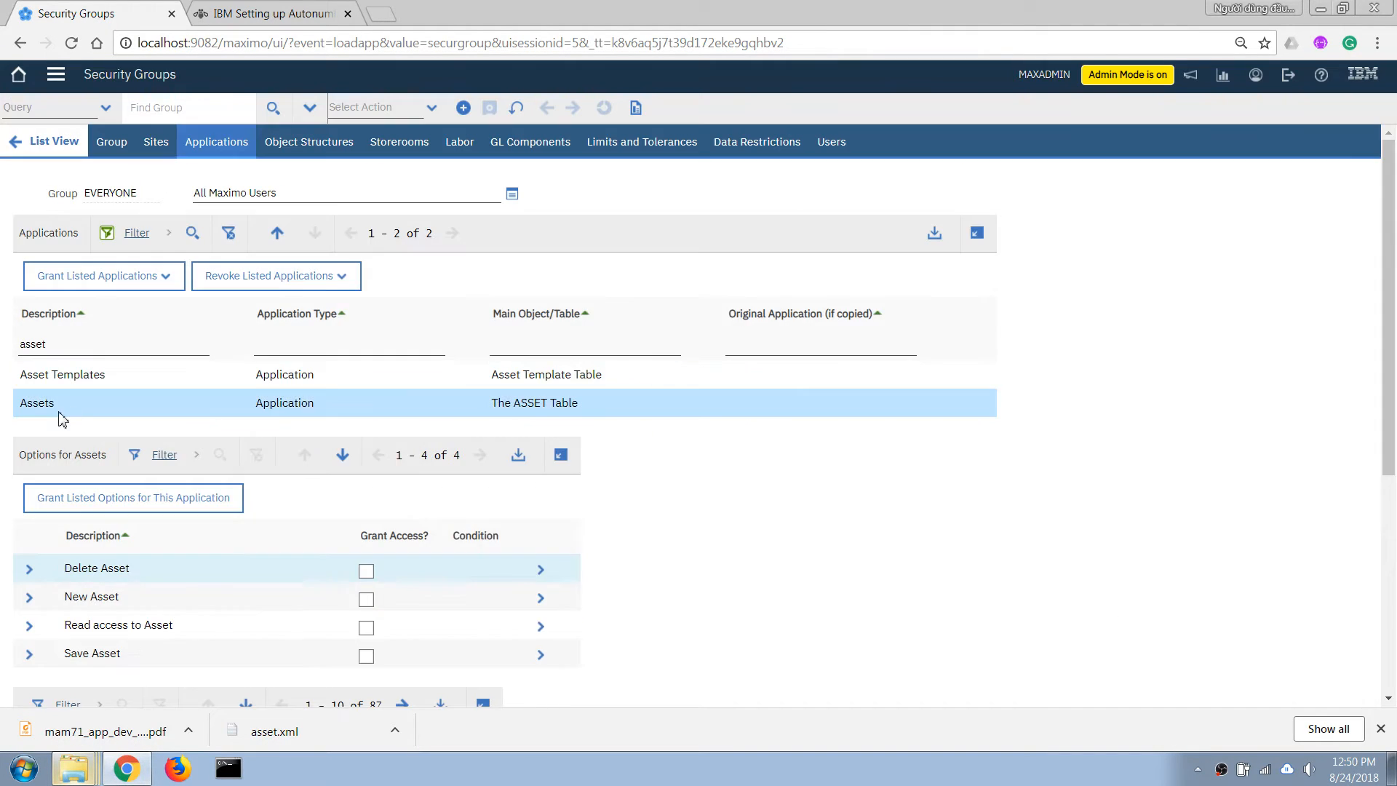
Step: Filter the signature options of the Assets application by shift to find Show/Hide Shift details
{"action": "scroll", "coordinate": [357, 464], "scroll_direction": "down", "scroll_amount": 5}
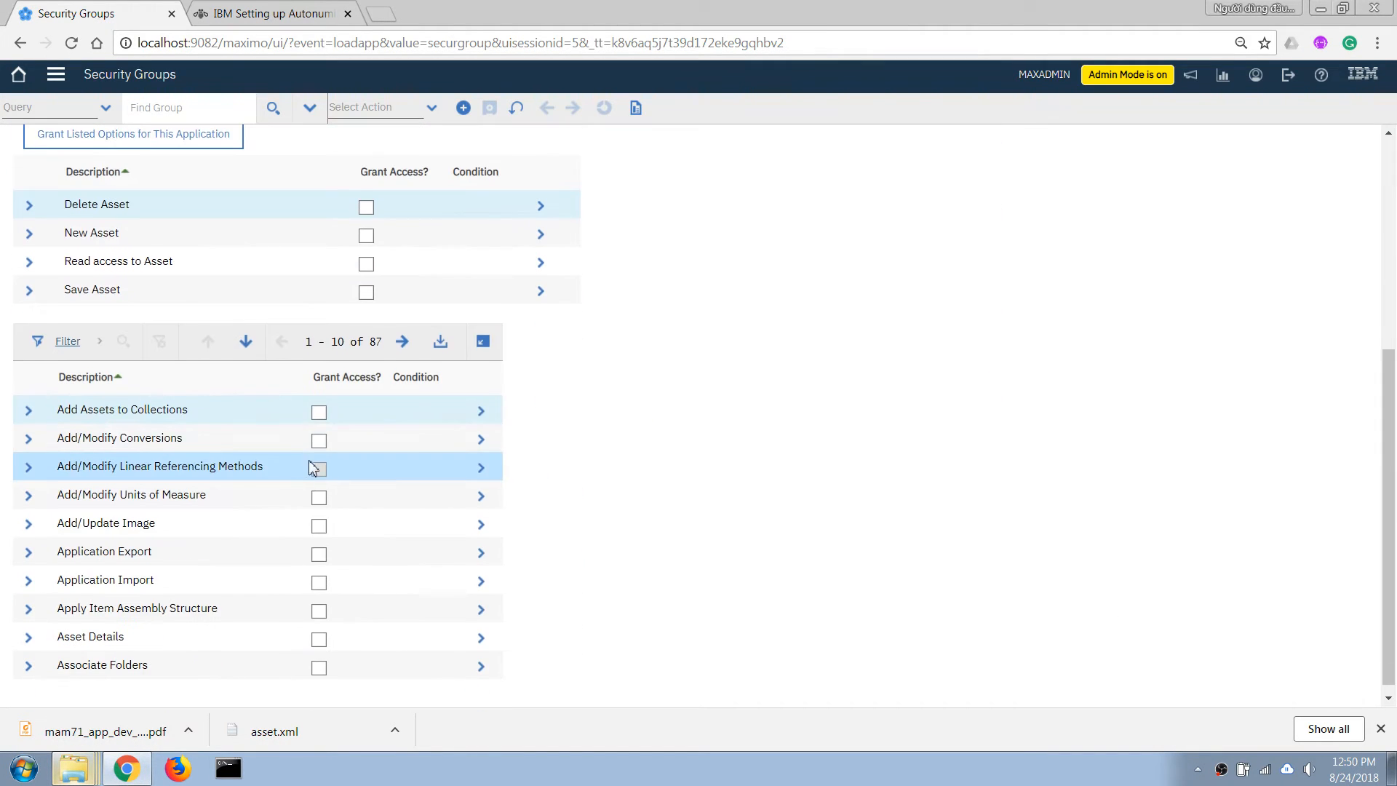
{"action": "left_click", "coordinate": [401, 331]}
{"action": "left_click", "coordinate": [402, 331]}
{"action": "left_click", "coordinate": [402, 331]}
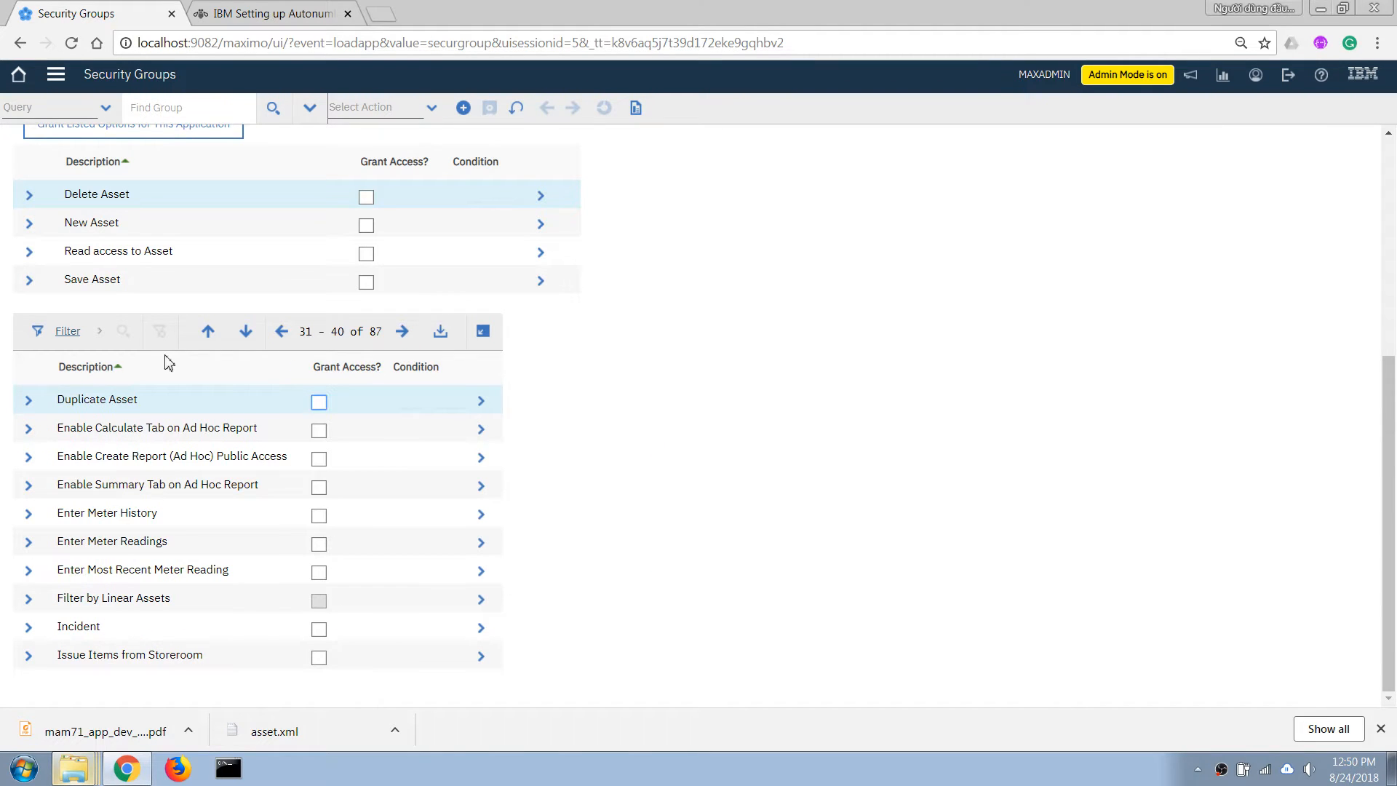
{"action": "left_click", "coordinate": [68, 331]}
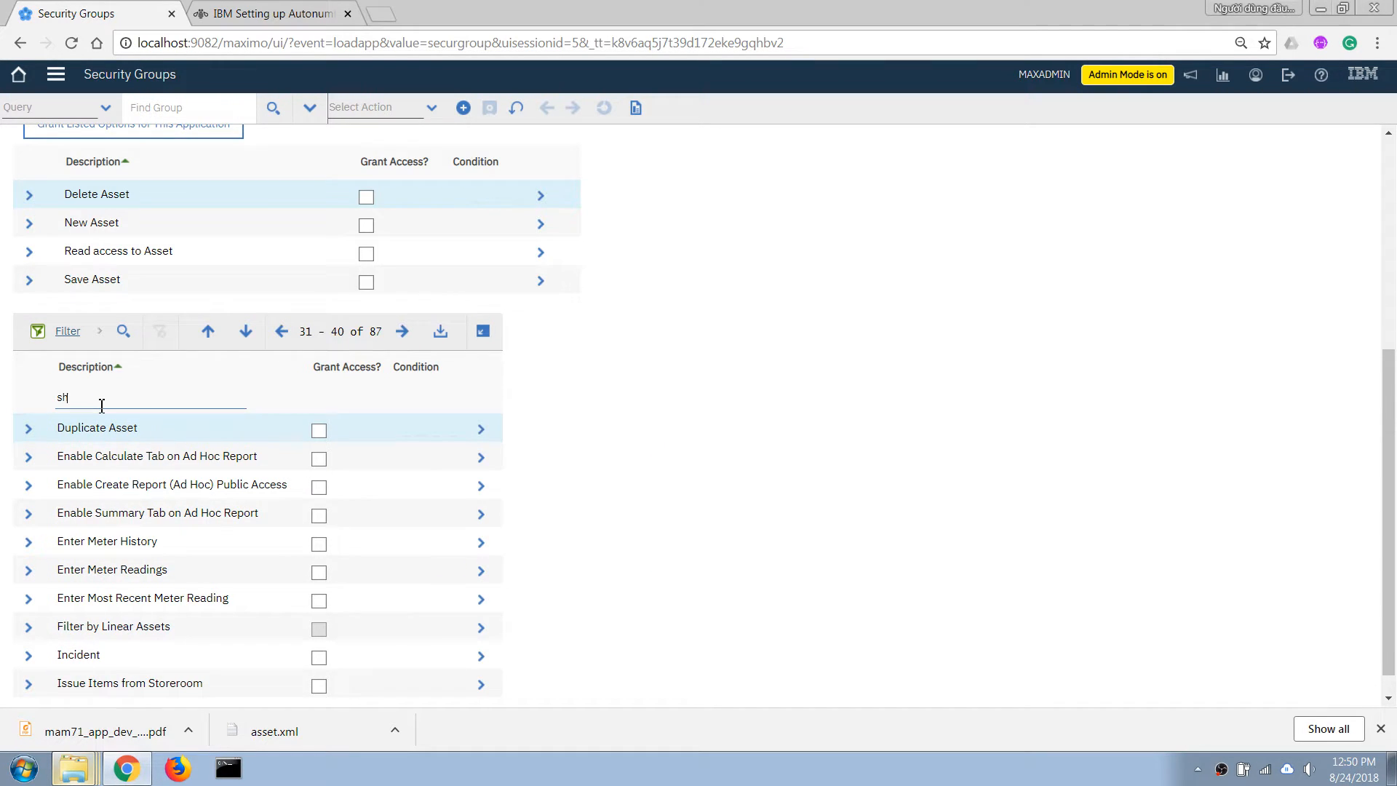
{"action": "key", "text": "Return"}
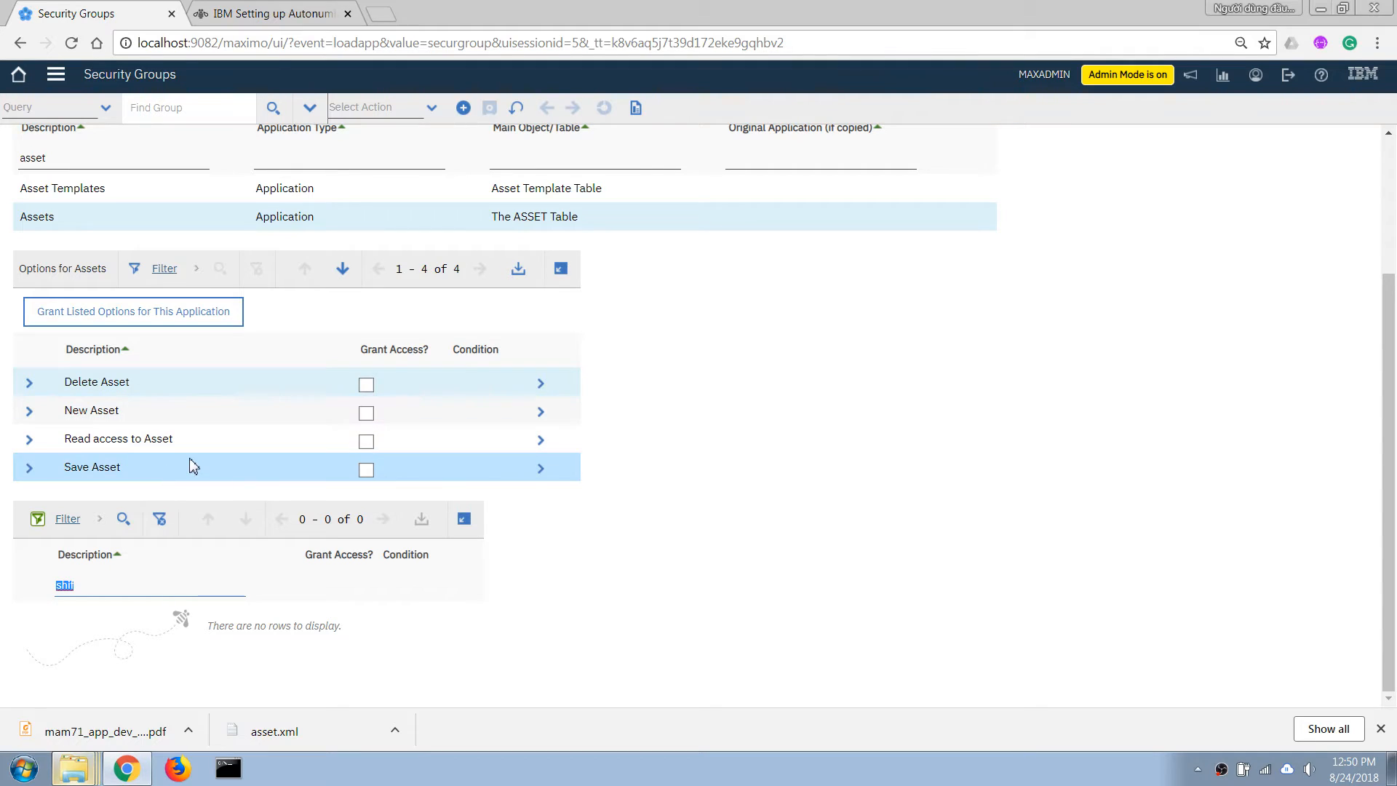
{"action": "type", "text": "shift"}
{"action": "key", "text": "Return"}
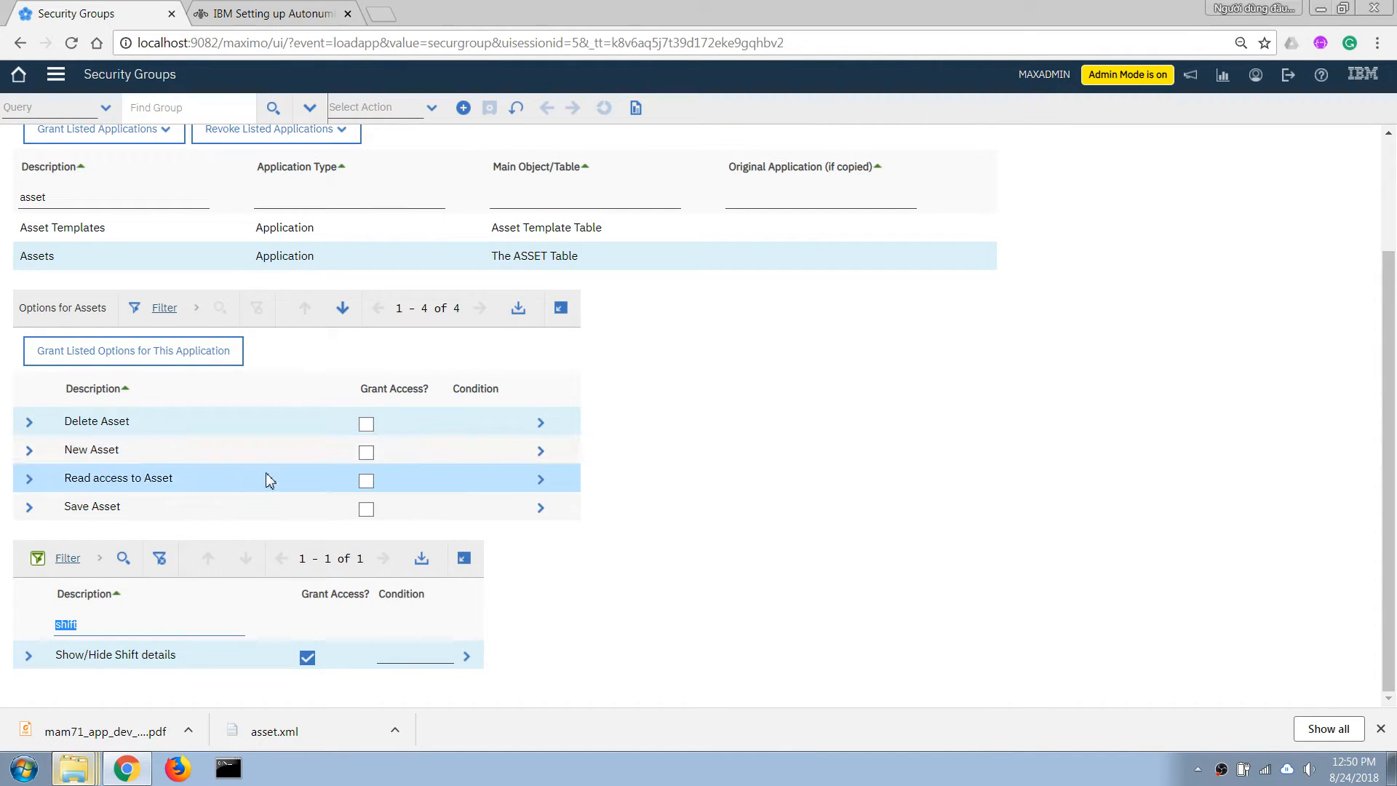
Step: Look up condition 1001 for the Show/Hide Shift details option, check its expression, and assign it
{"action": "left_click", "coordinate": [415, 656]}
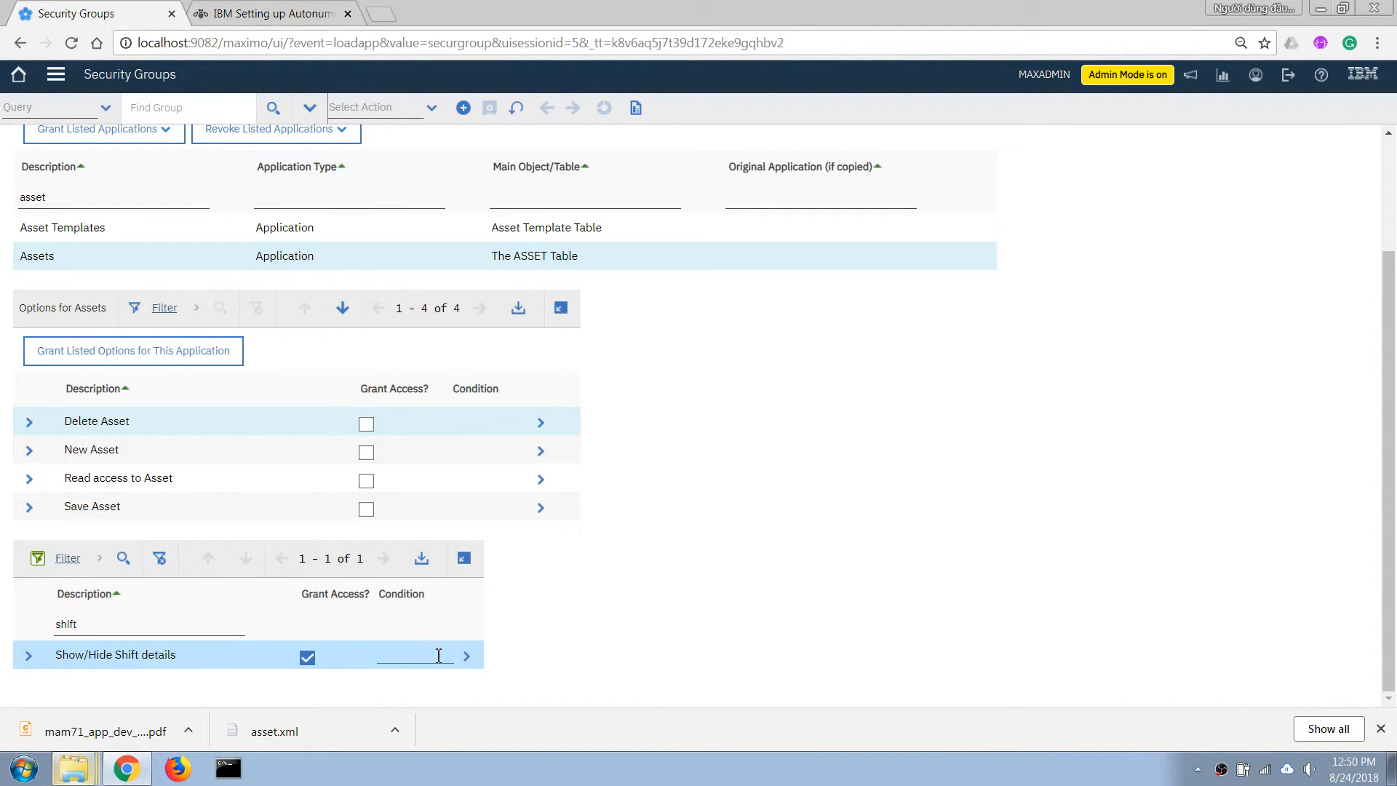
{"action": "left_click", "coordinate": [467, 658]}
{"action": "left_click", "coordinate": [512, 614]}
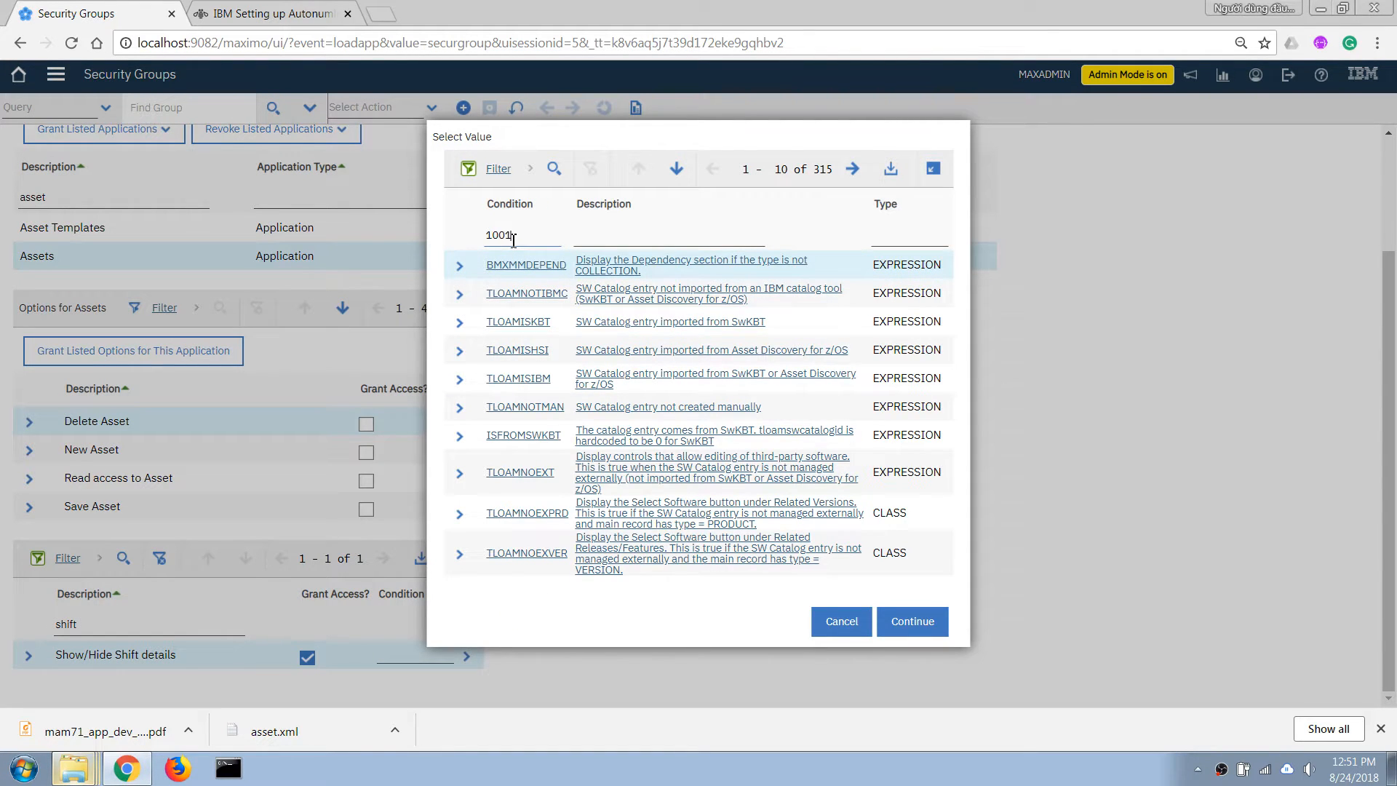
{"action": "key", "text": "Return"}
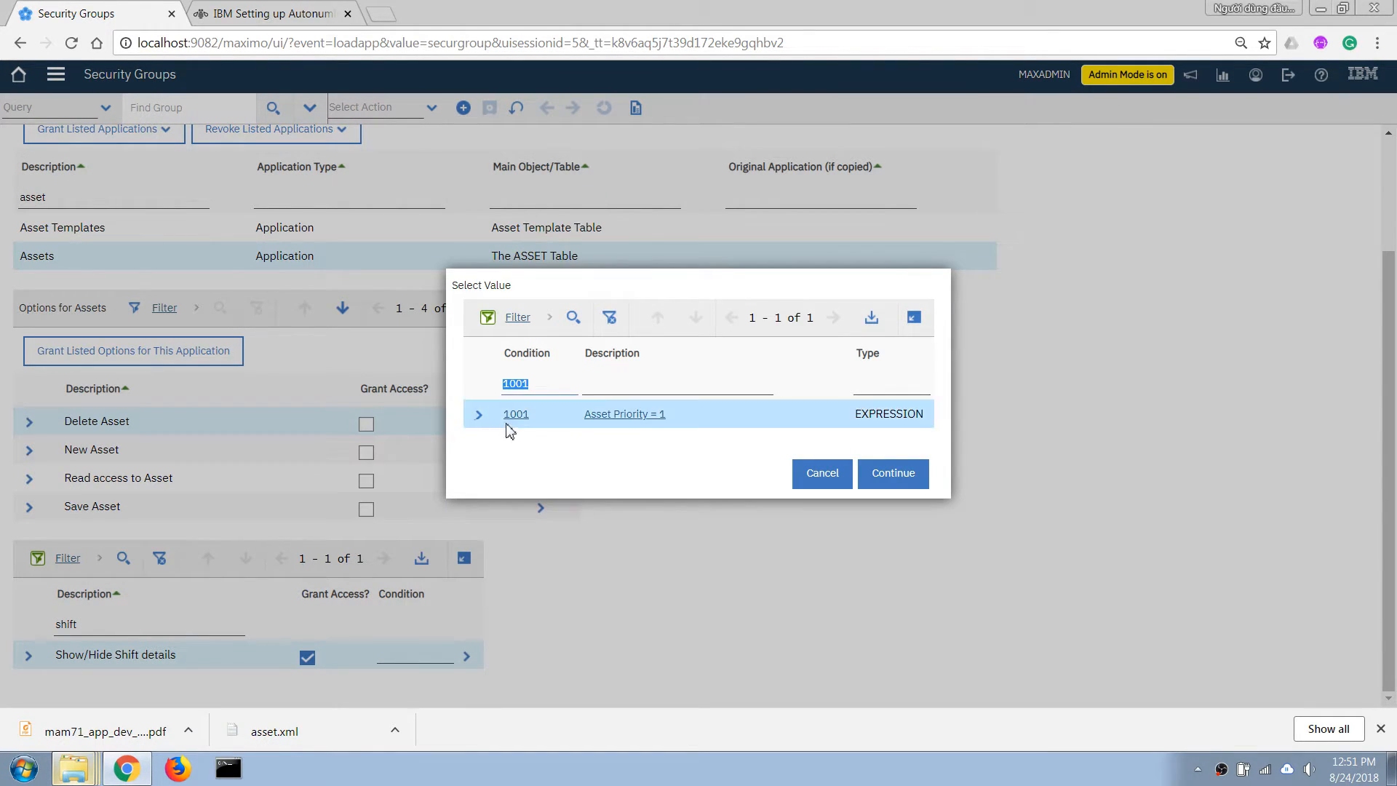
{"action": "left_click", "coordinate": [477, 415]}
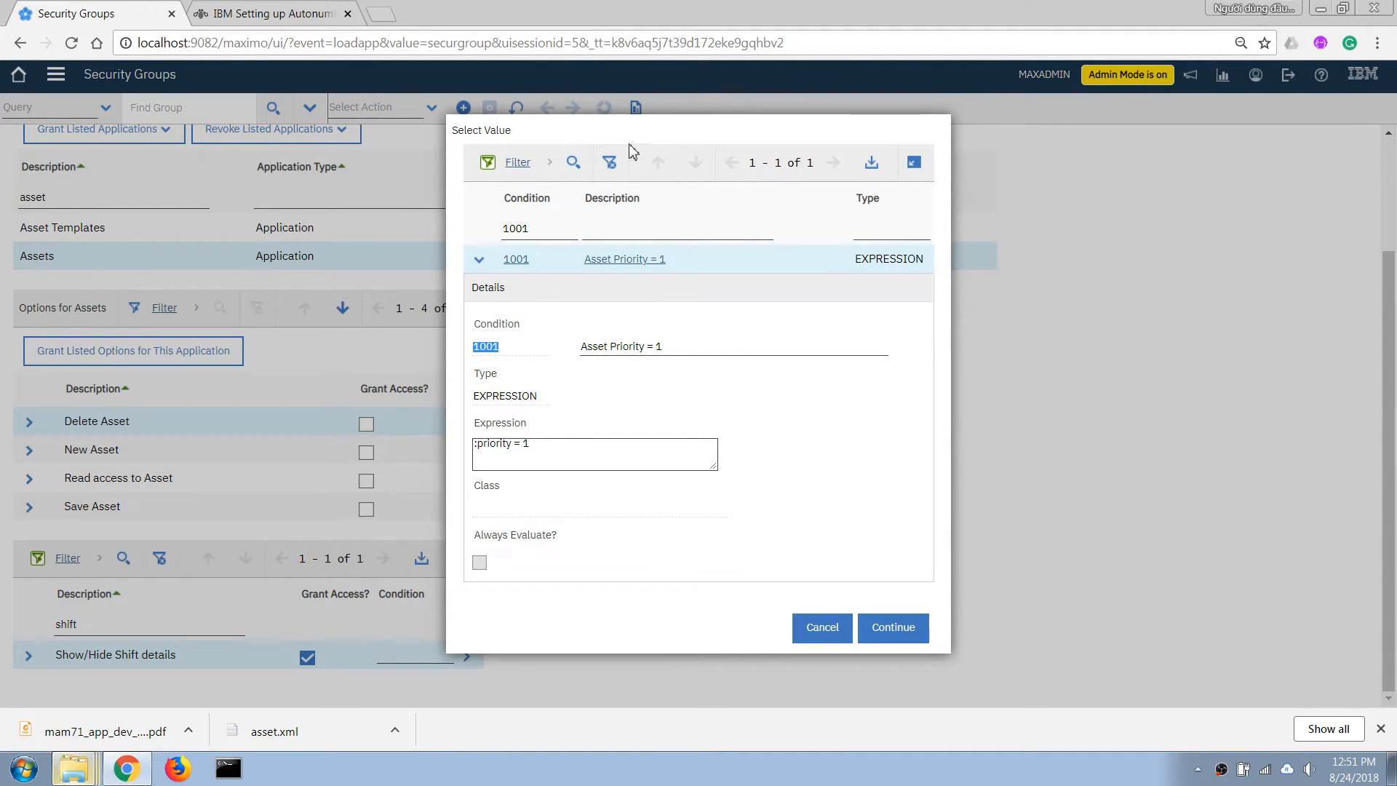
{"action": "left_click_drag", "start_coordinate": [626, 139], "coordinate": [783, 144]}
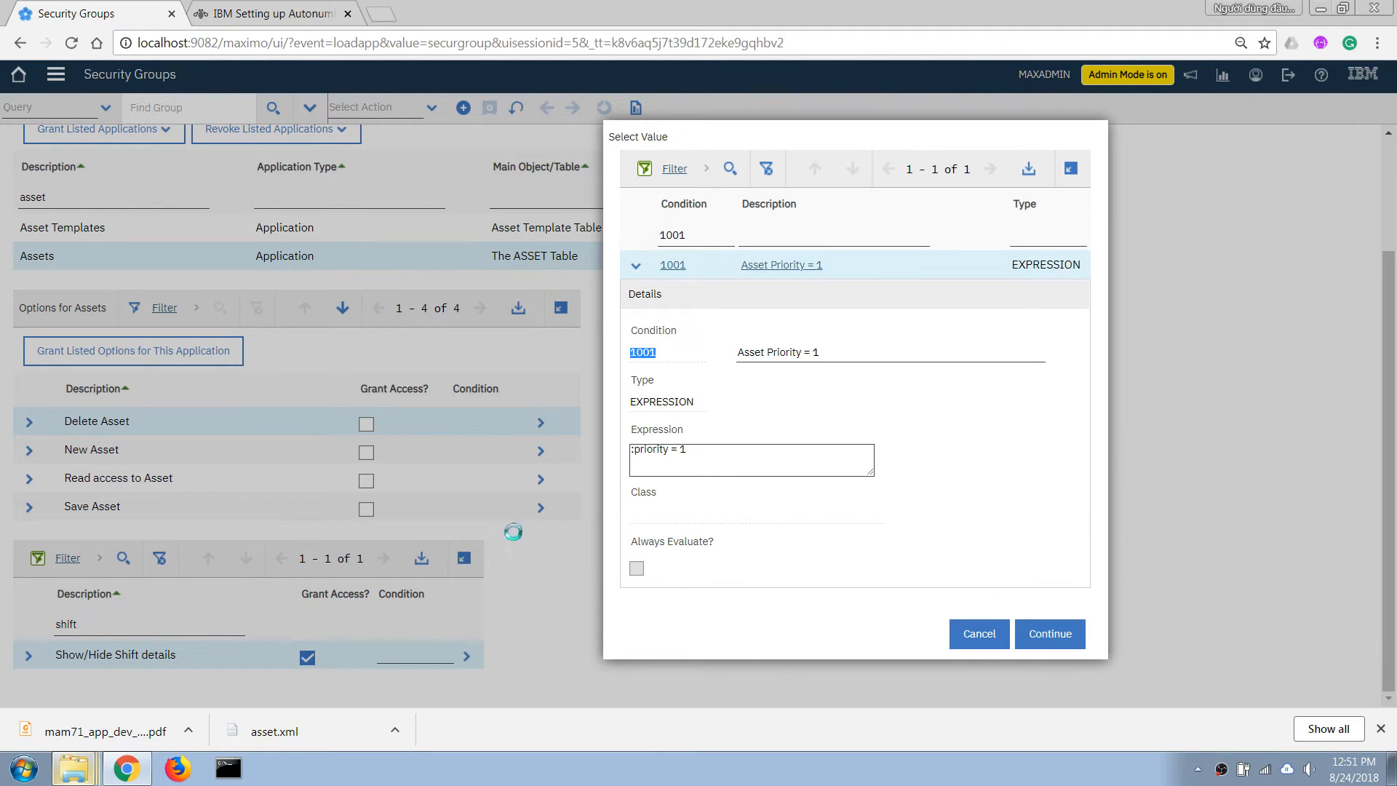
{"action": "left_click", "coordinate": [1047, 634]}
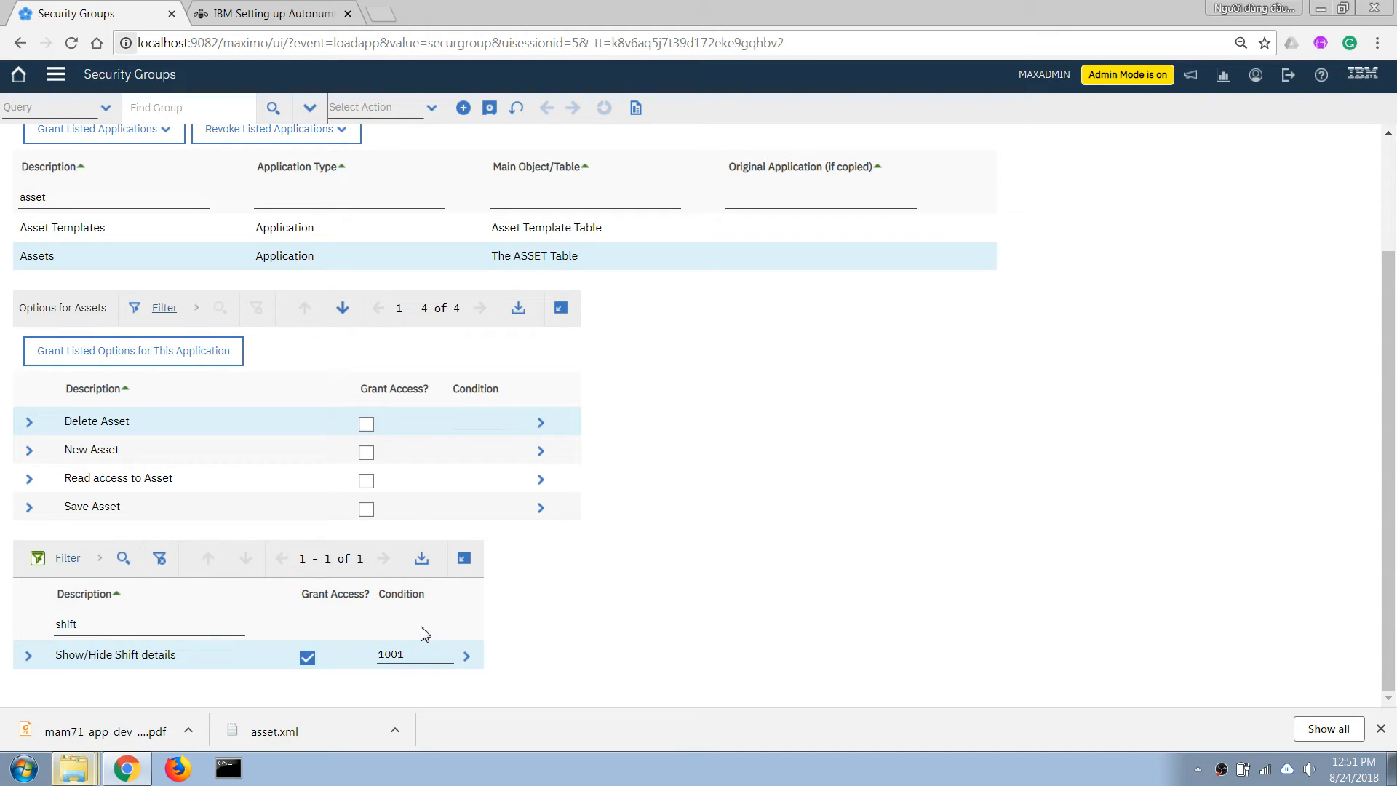
Step: Reselect condition 1001 for the Show/Hide Shift details option and save the security group
{"action": "double_click", "coordinate": [412, 658]}
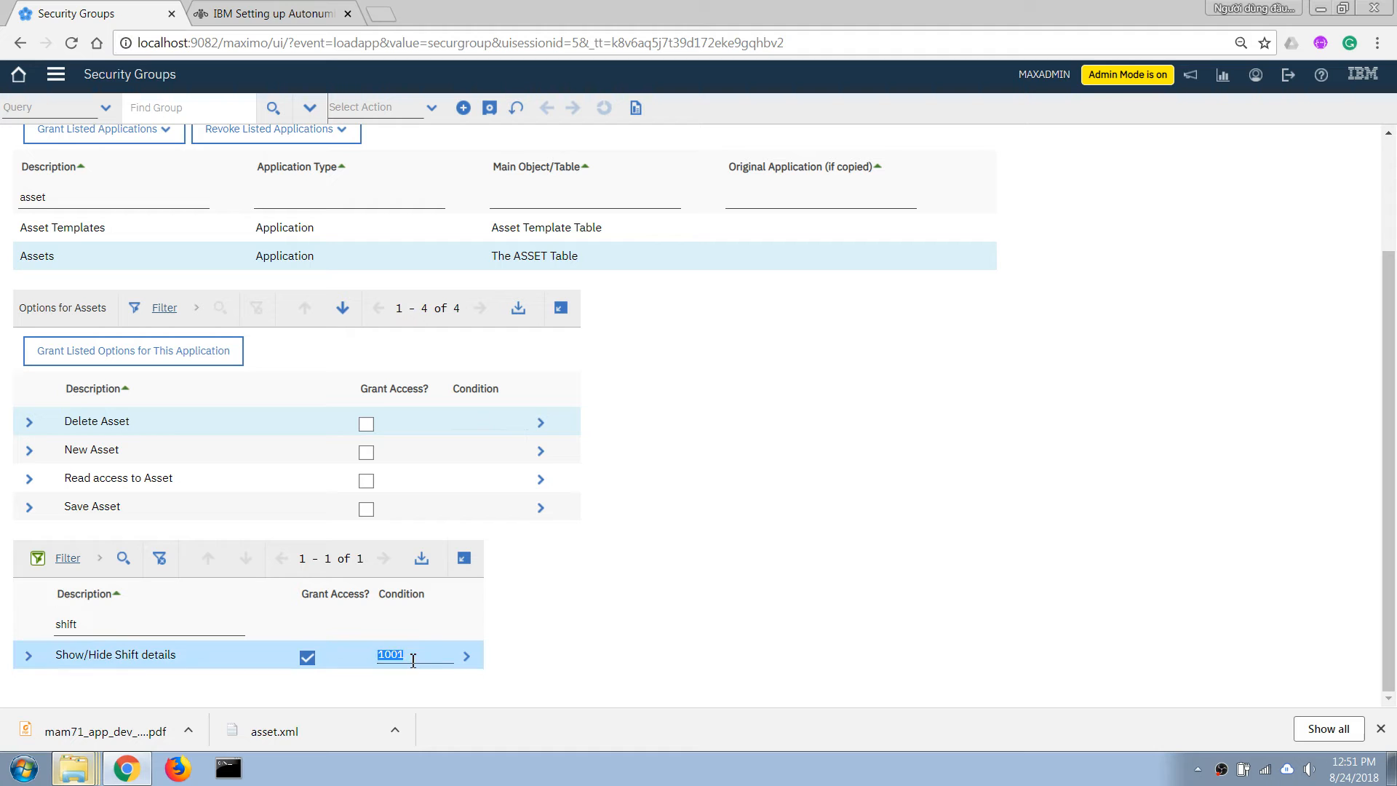
{"action": "left_click", "coordinate": [466, 657]}
{"action": "left_click", "coordinate": [506, 608]}
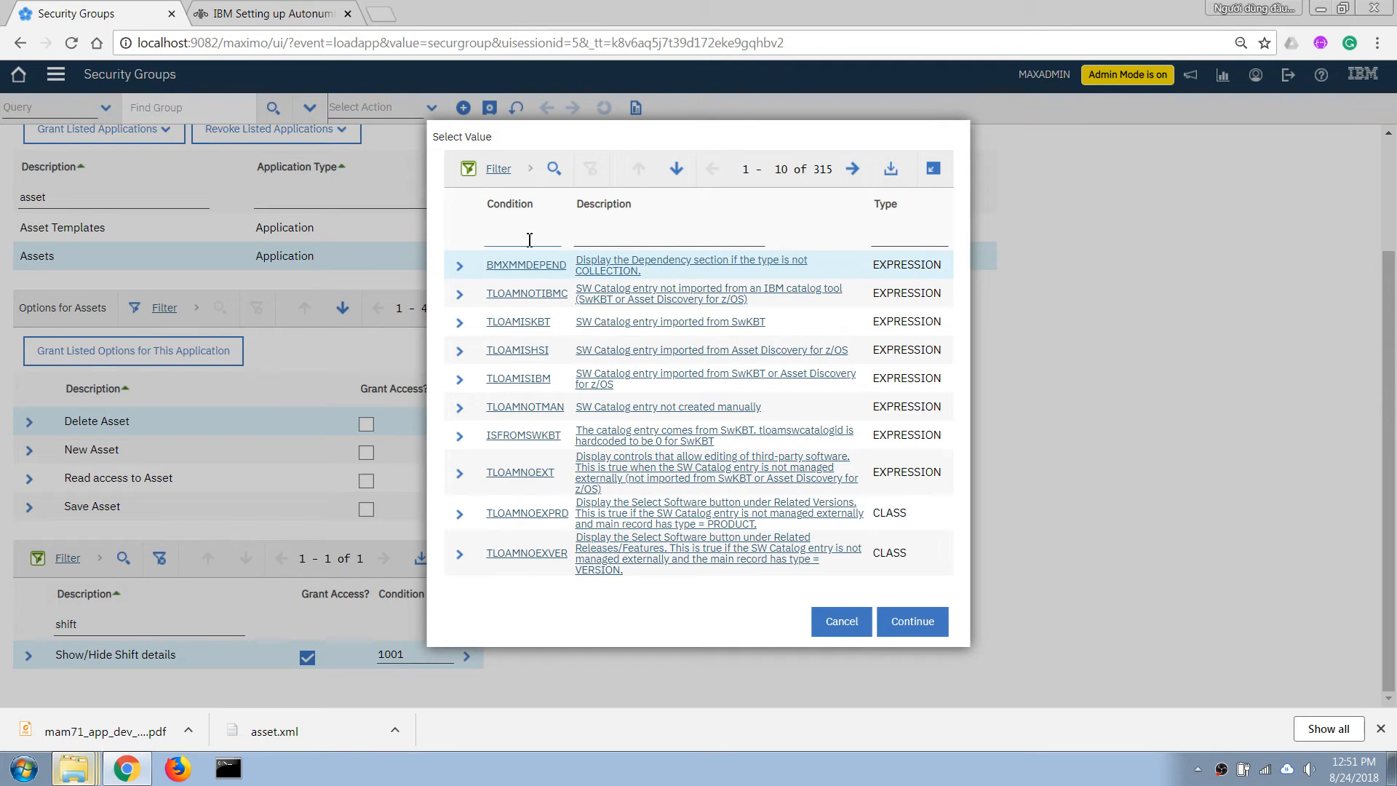
{"action": "key", "text": "Return"}
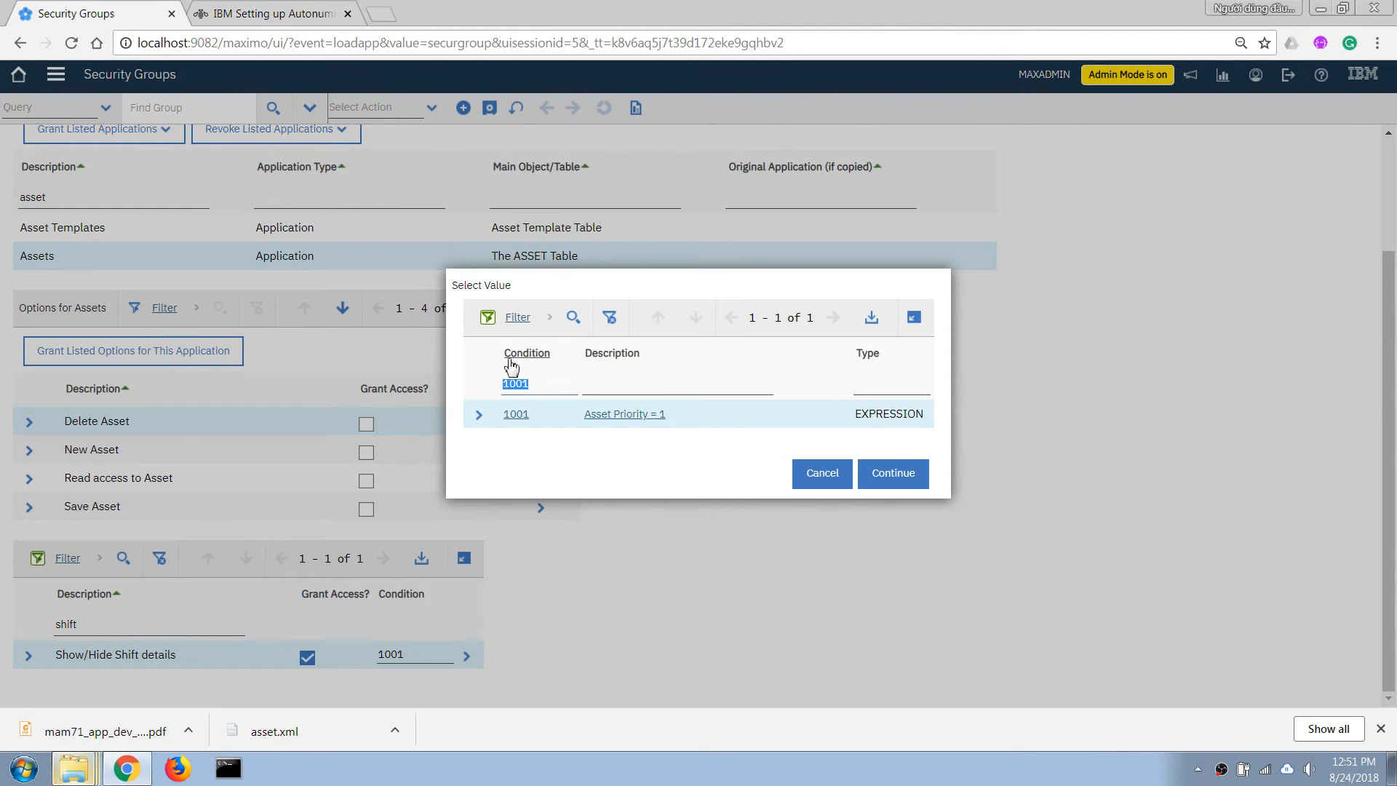
{"action": "left_click", "coordinate": [509, 409]}
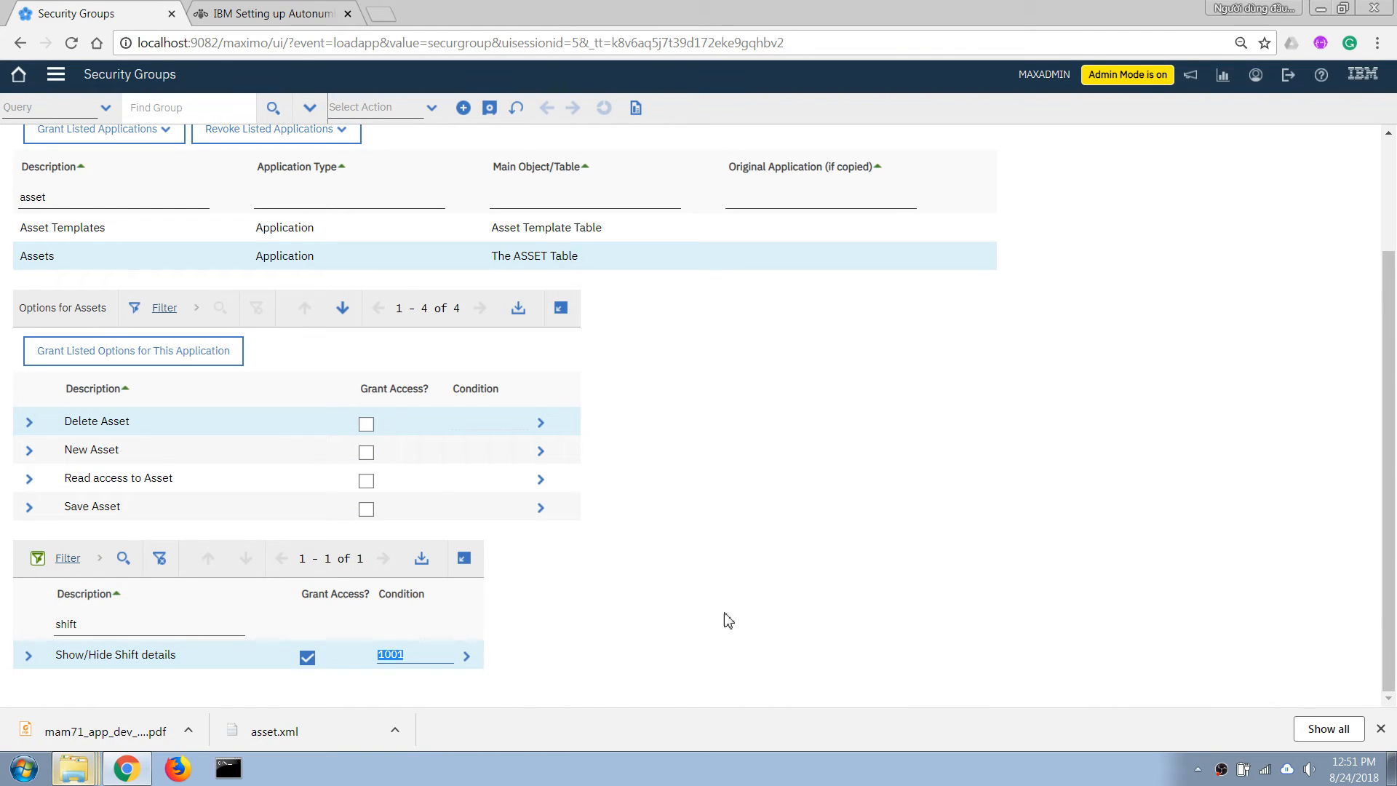
{"action": "left_click", "coordinate": [489, 110]}
{"action": "scroll", "coordinate": [946, 334], "scroll_direction": "up", "scroll_amount": 3}
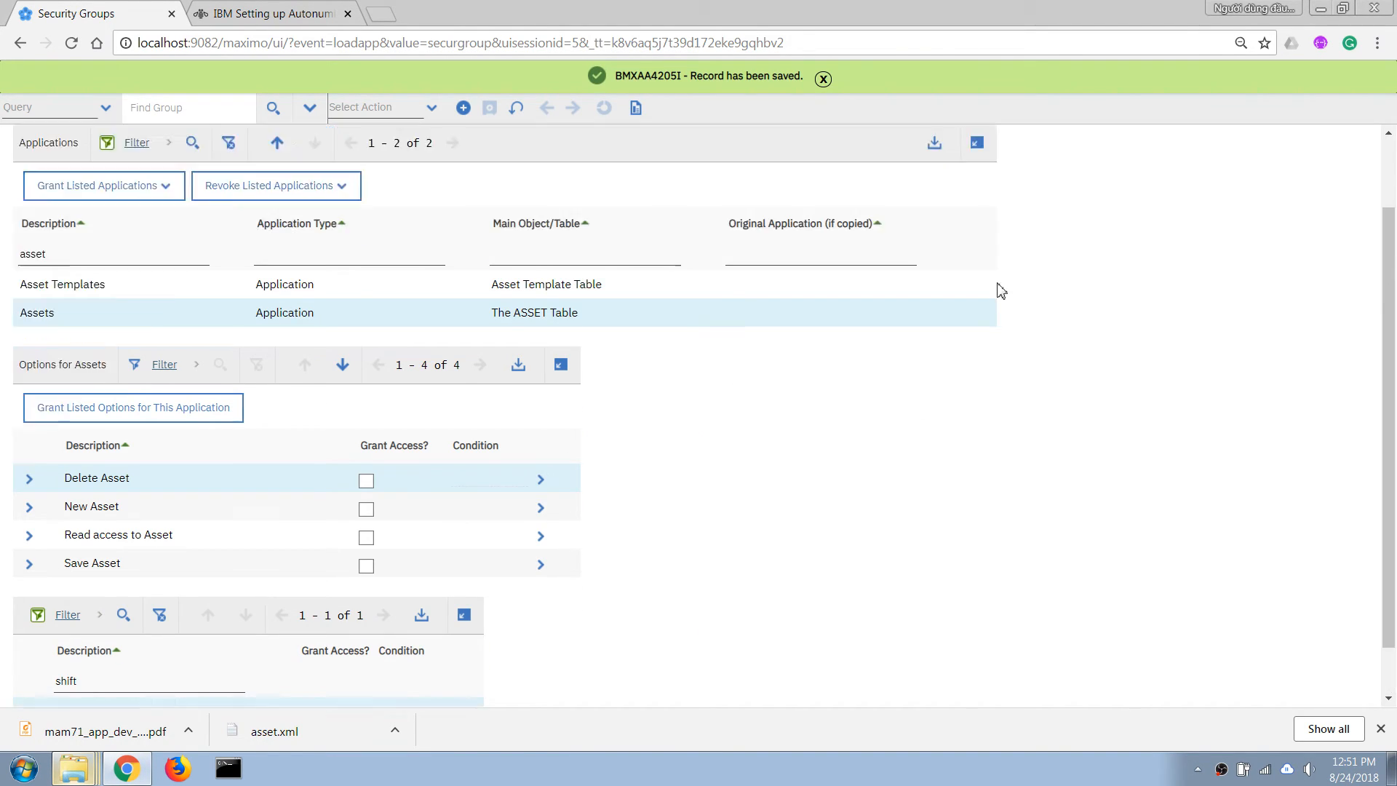
{"action": "left_click", "coordinate": [823, 78]}
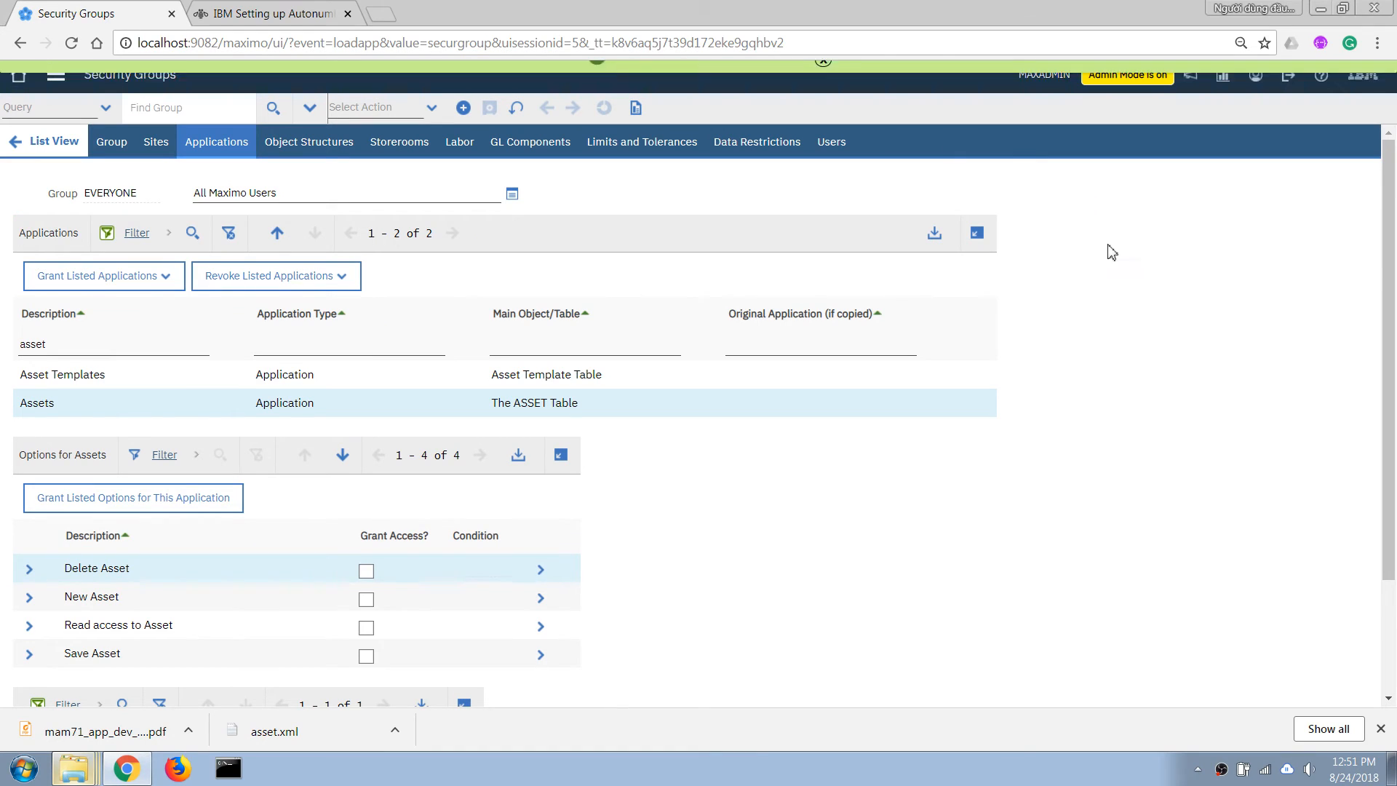
Step: Sign out of Maximo, sign back in with the prefilled credentials, and open the Assets application
{"action": "left_click", "coordinate": [1286, 85]}
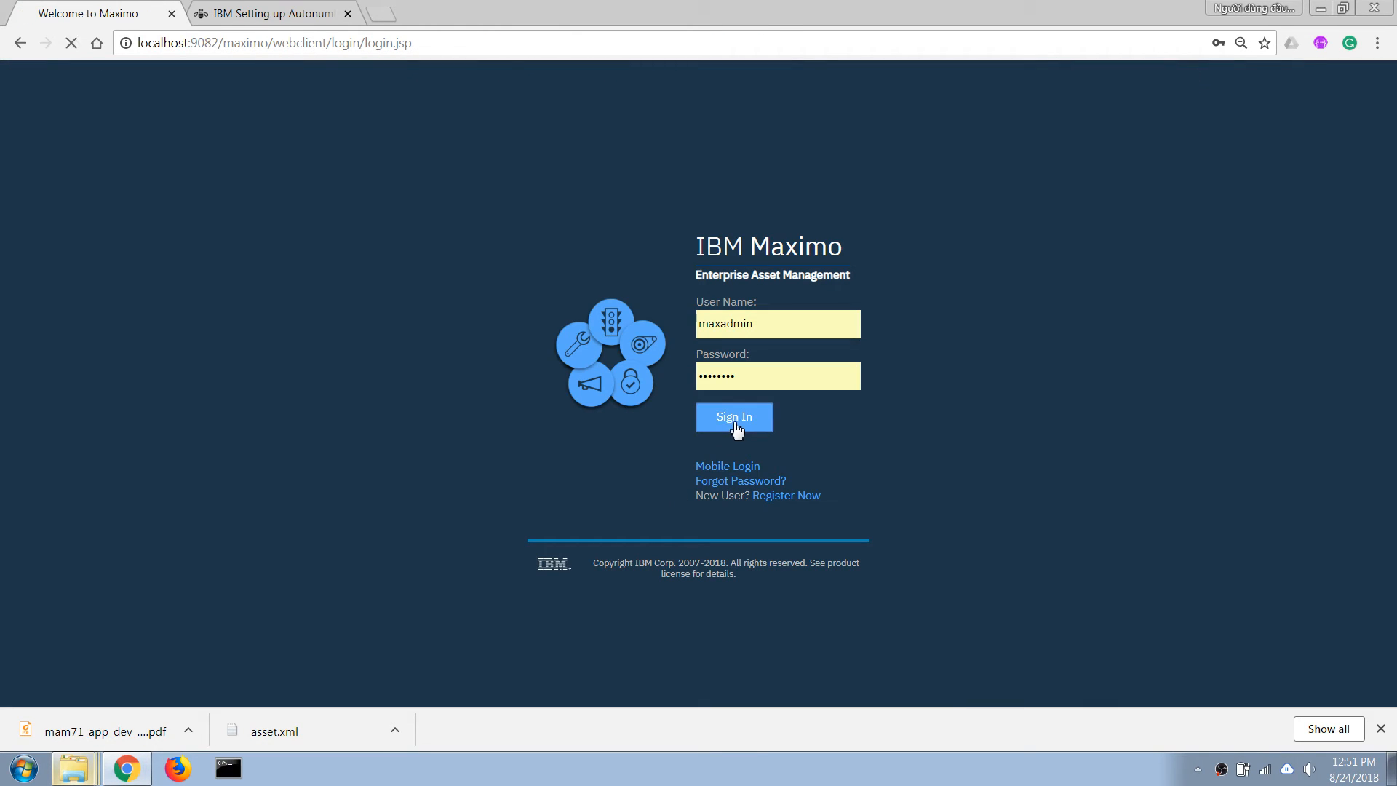
{"action": "left_click", "coordinate": [734, 426]}
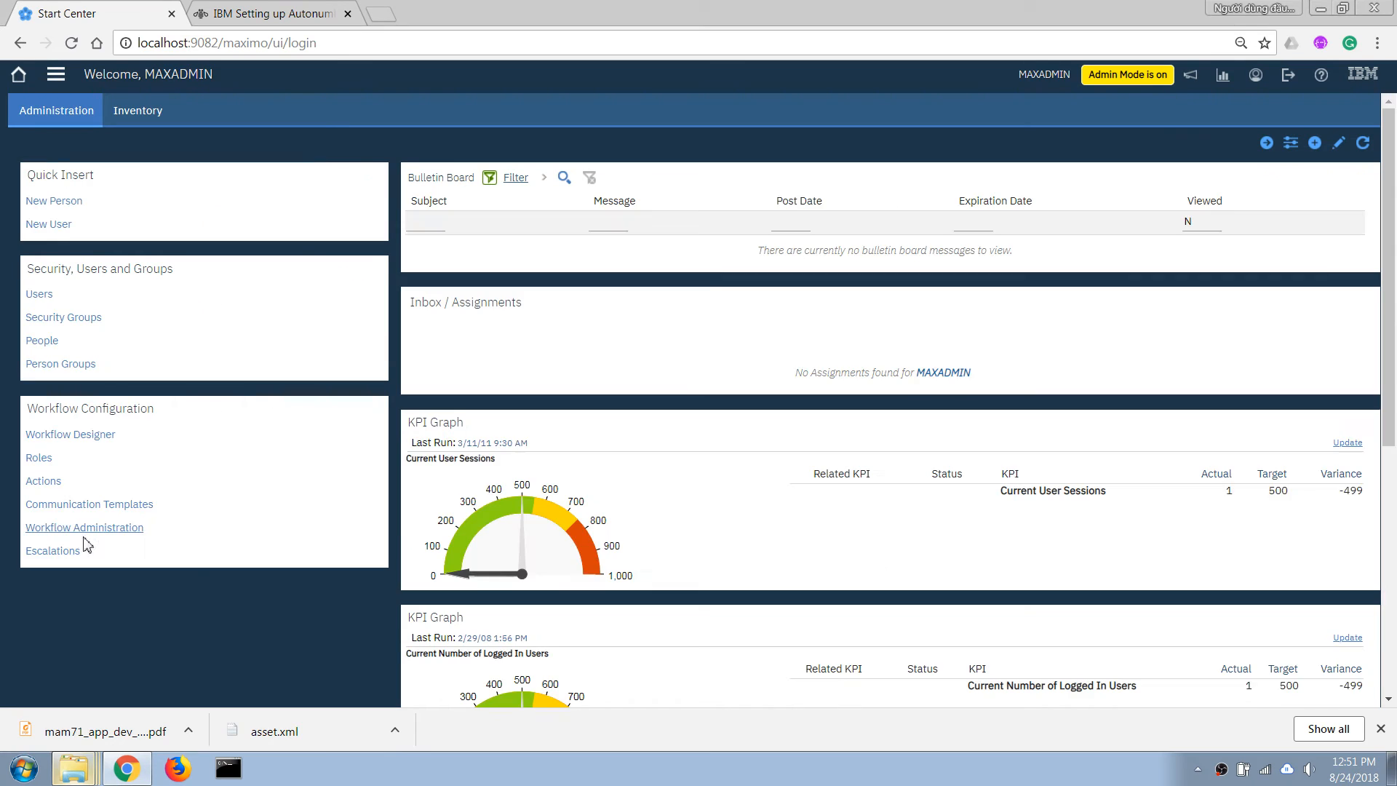
{"action": "left_click", "coordinate": [58, 76]}
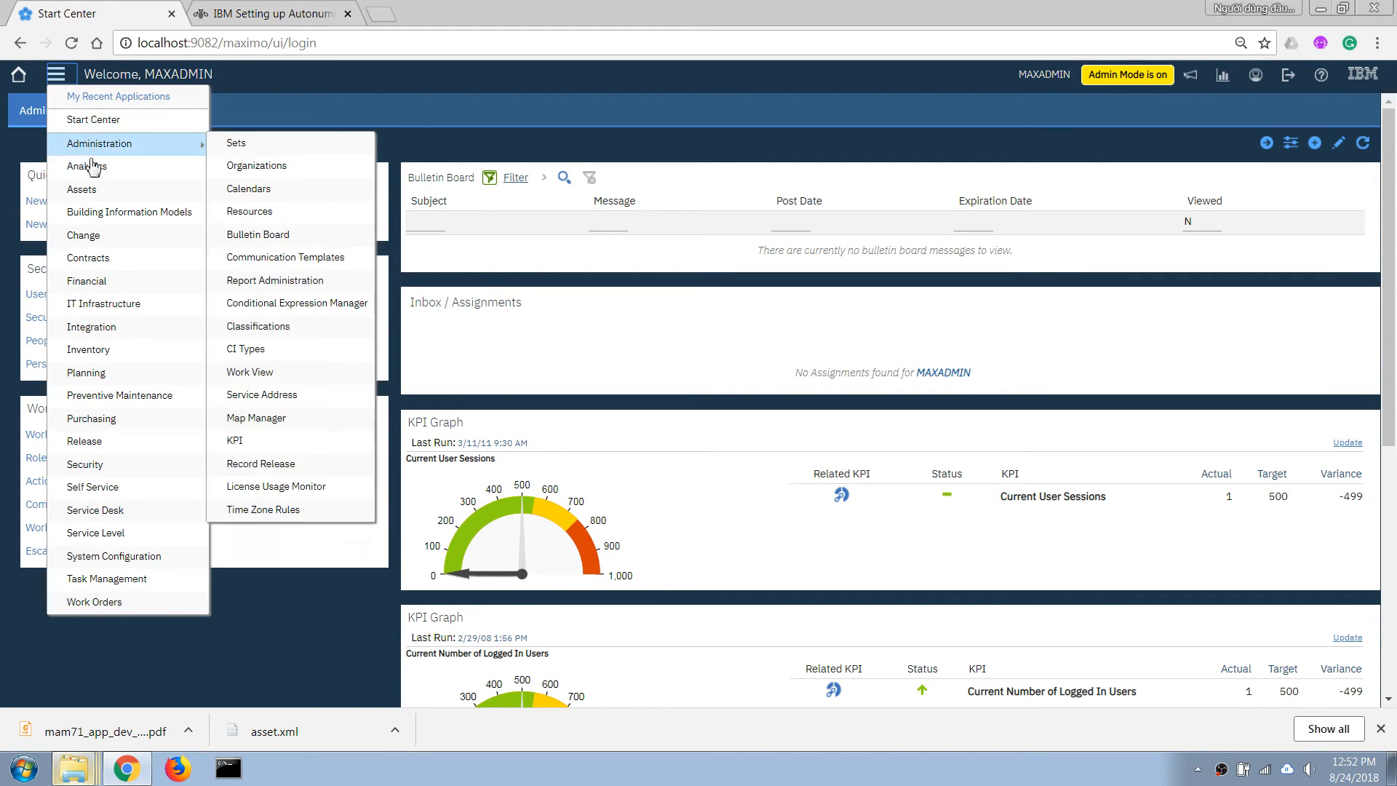
{"action": "mouse_move", "coordinate": [187, 189]}
{"action": "left_click", "coordinate": [232, 192]}
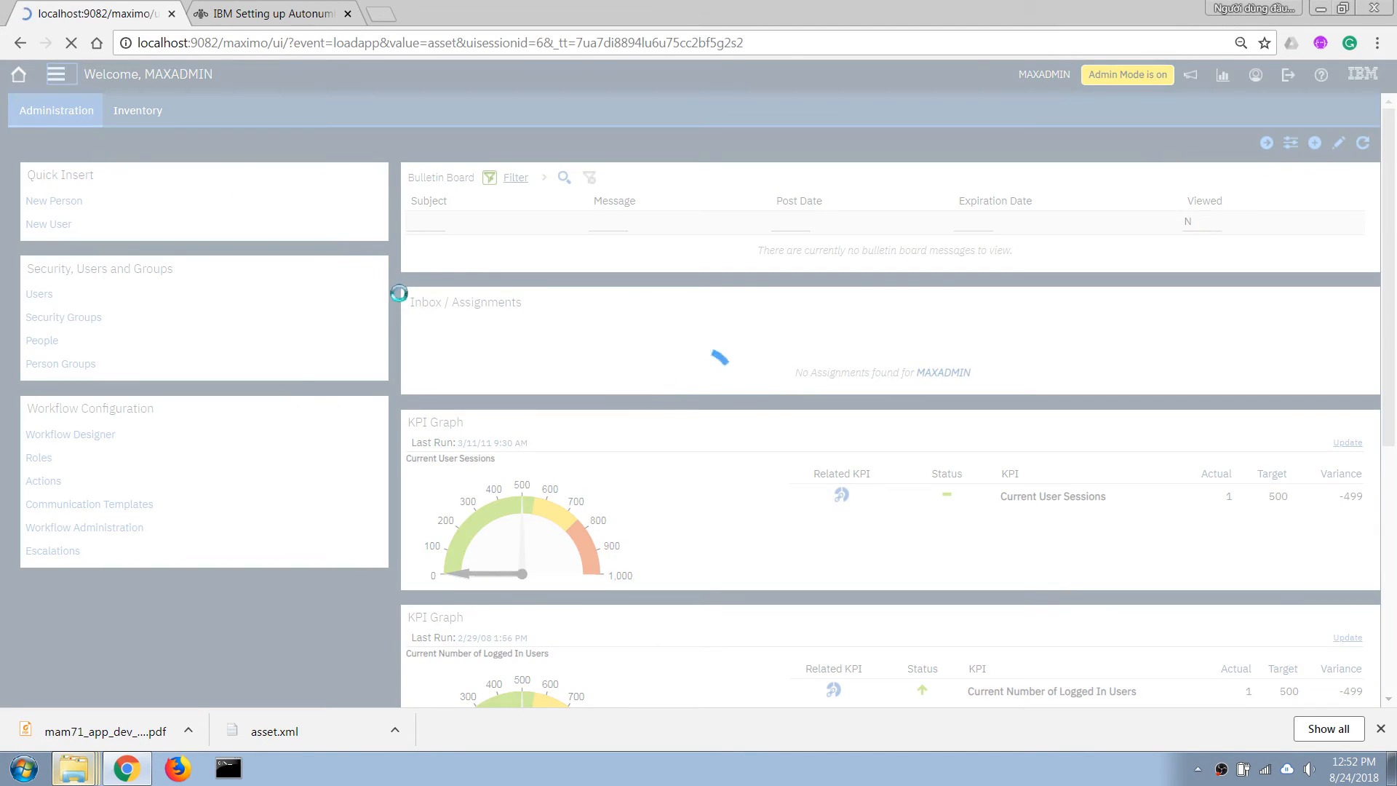
Step: Filter the asset list for asset 1004 and open its record
{"action": "left_click", "coordinate": [71, 255]}
{"action": "key", "text": "Return"}
{"action": "left_click", "coordinate": [47, 290]}
{"action": "double_click", "coordinate": [748, 425]}
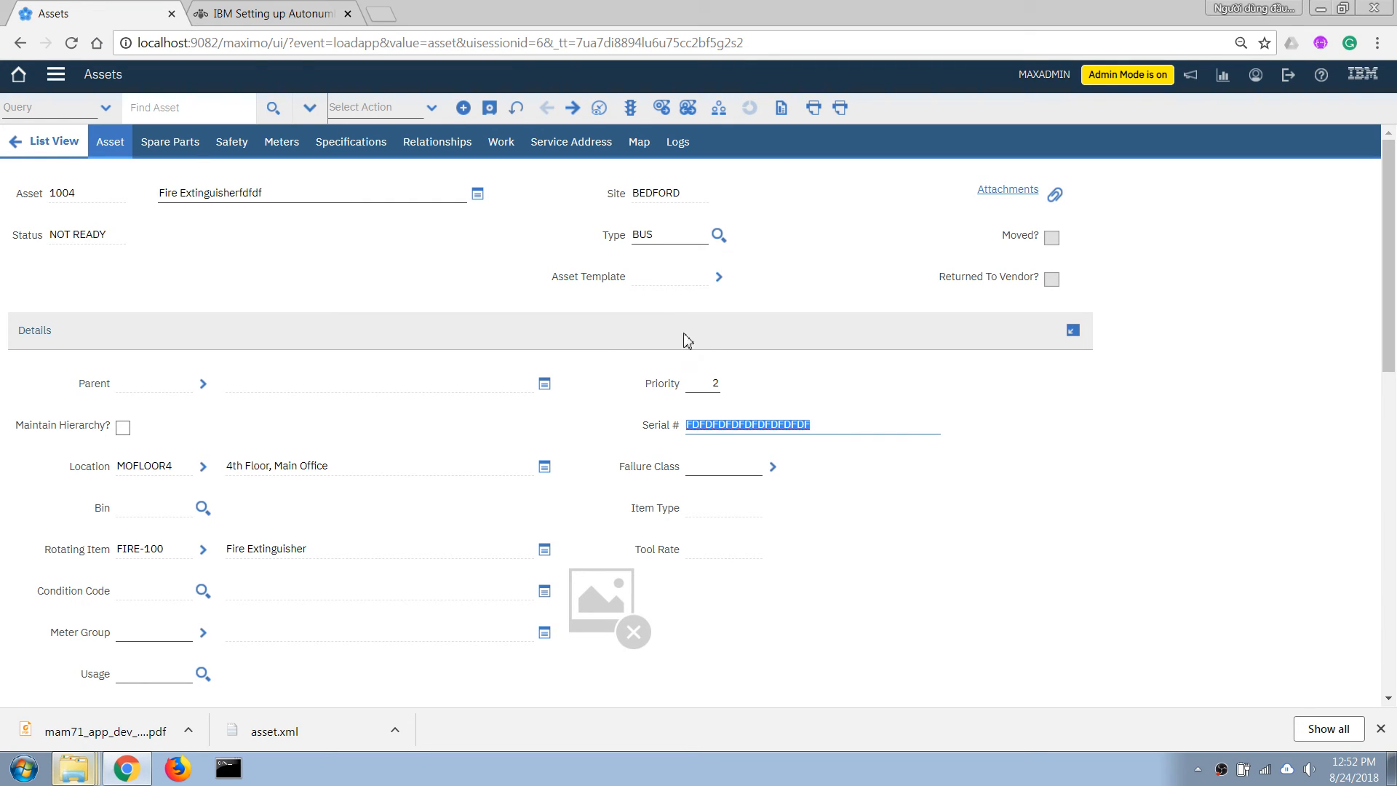
Step: Test the display condition on asset 1004 by setting its priority first to 3 and finally to 1
{"action": "left_click", "coordinate": [714, 381]}
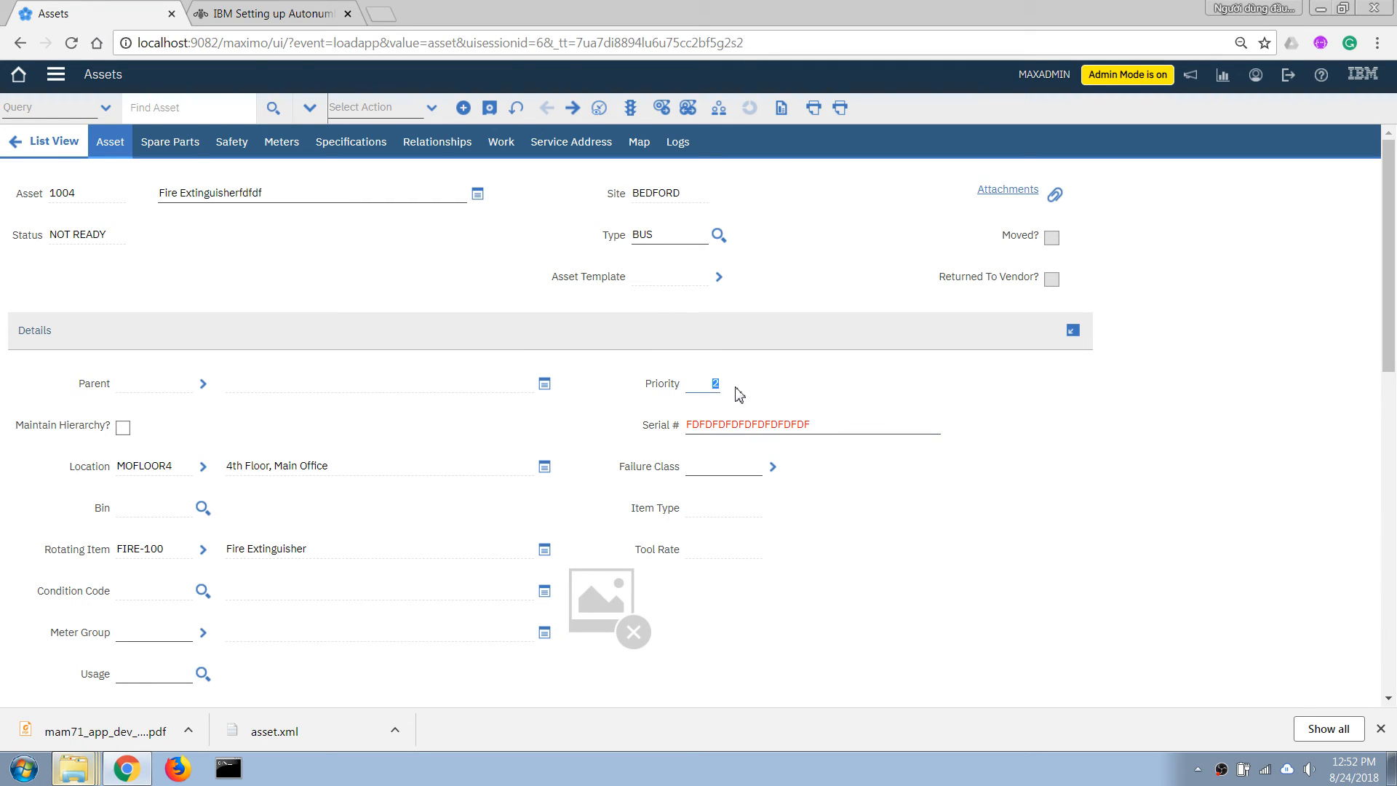
{"action": "type", "text": "3"}
{"action": "key", "text": "Tab"}
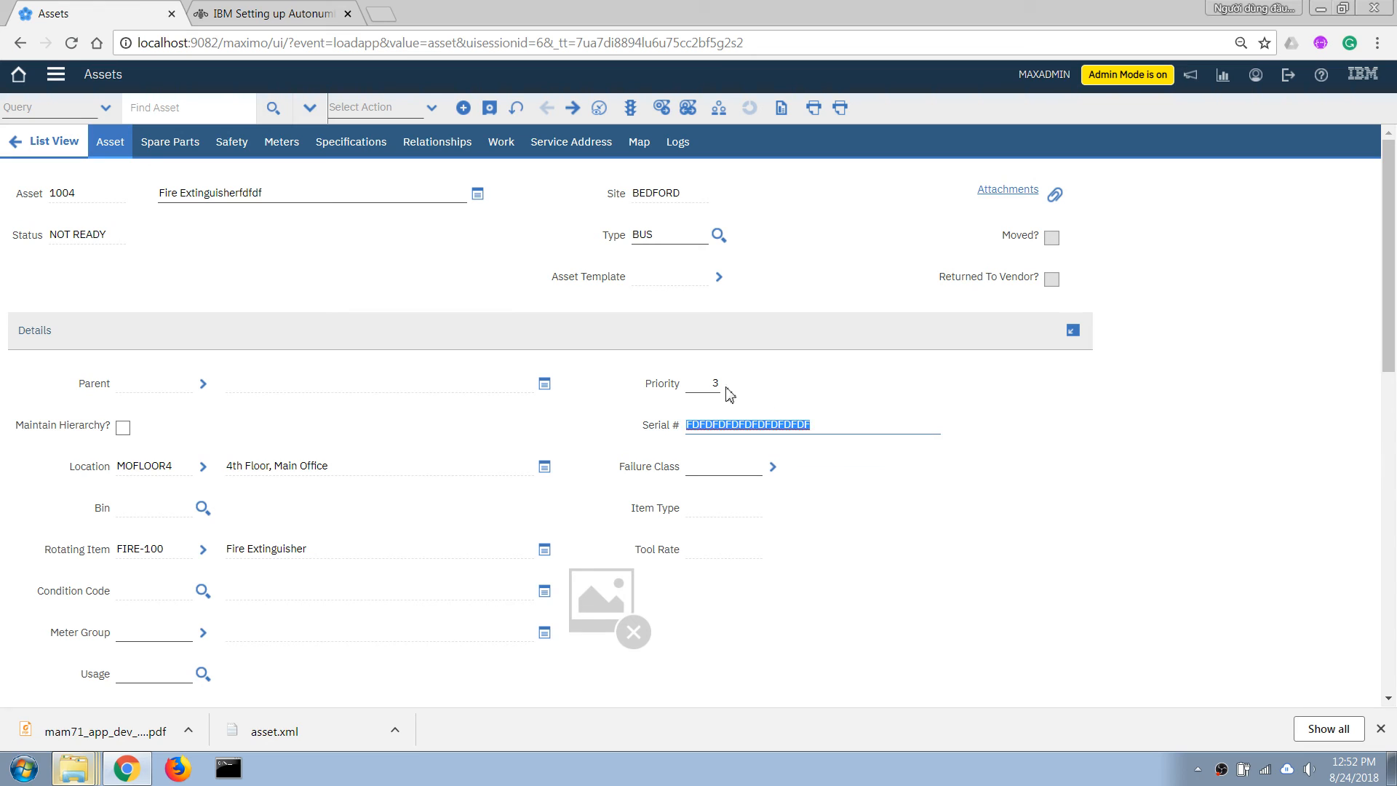
{"action": "key", "text": "shift+Tab"}
{"action": "type", "text": "1"}
{"action": "key", "text": "Tab"}
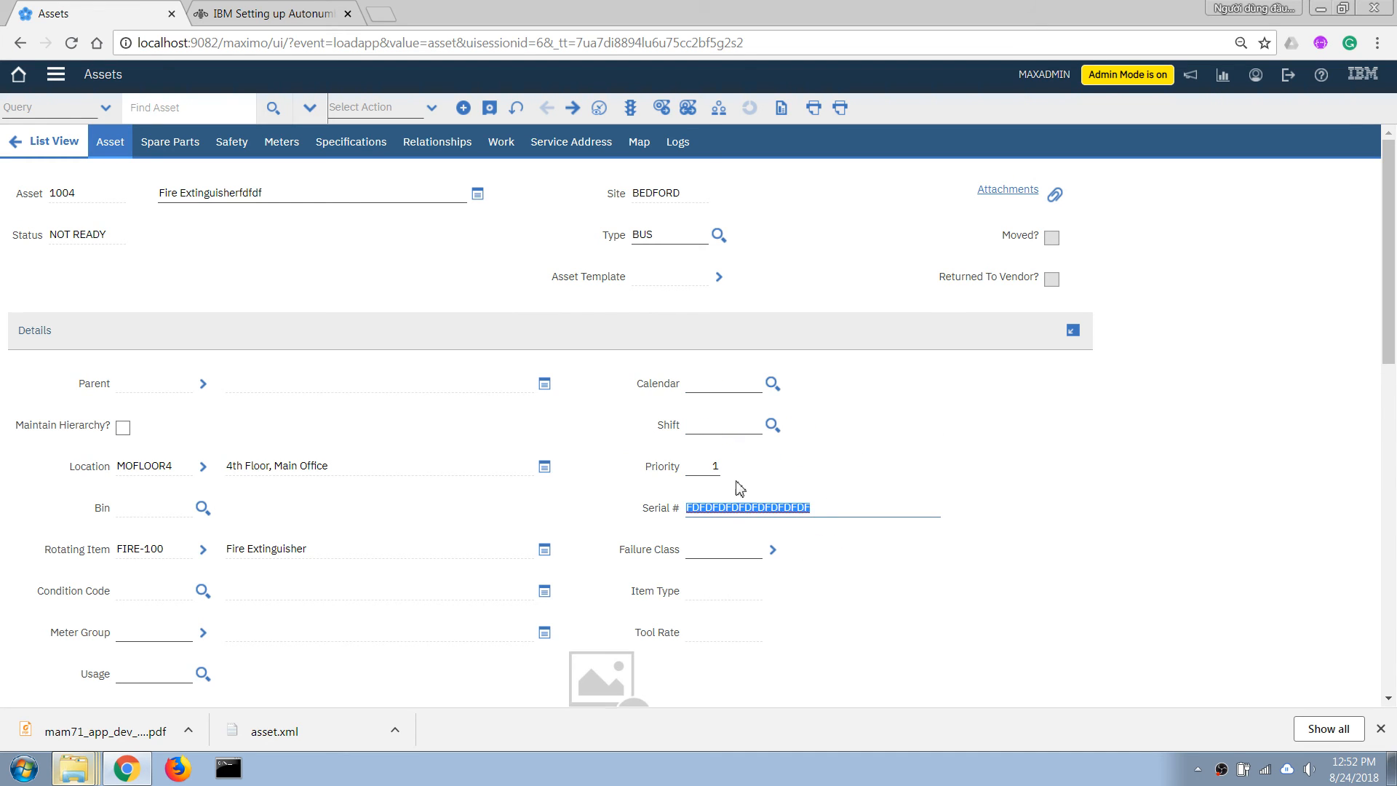